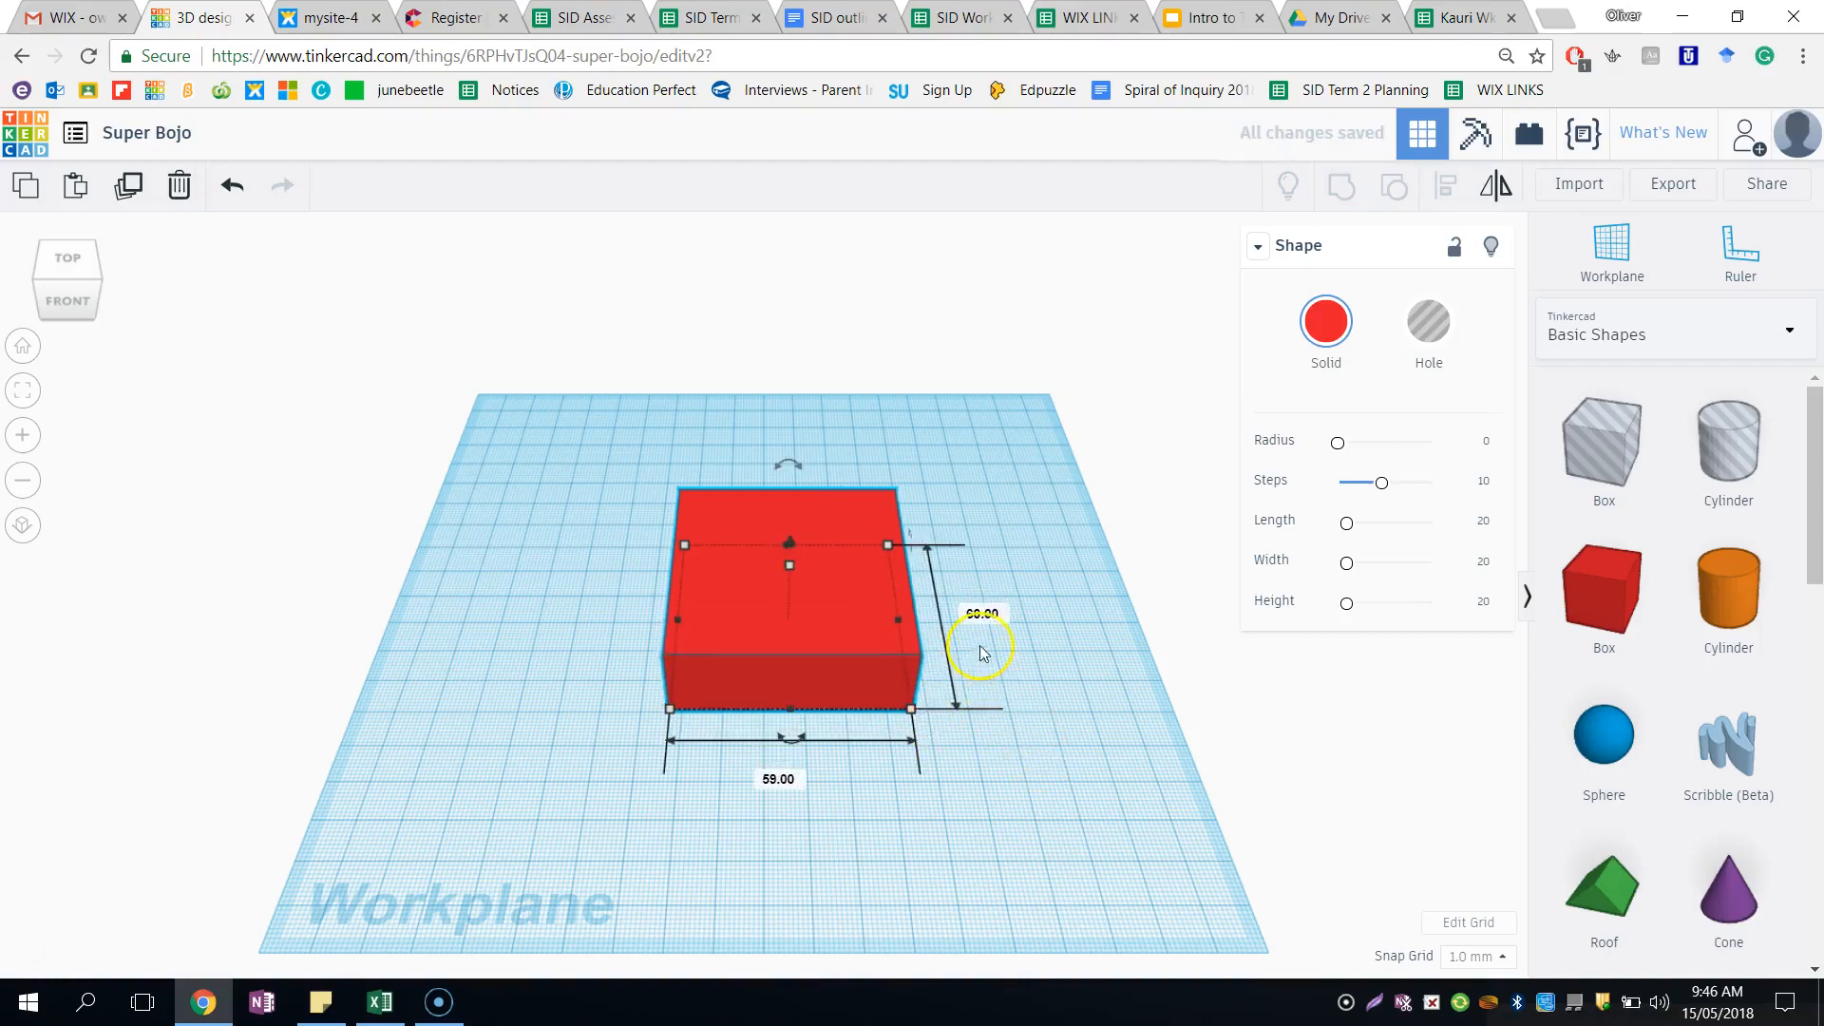
# - Set both base dimensions of the red box to 55 mm
pyautogui.click(981, 615)
pyautogui.press('Tab')
pyautogui.write('55')
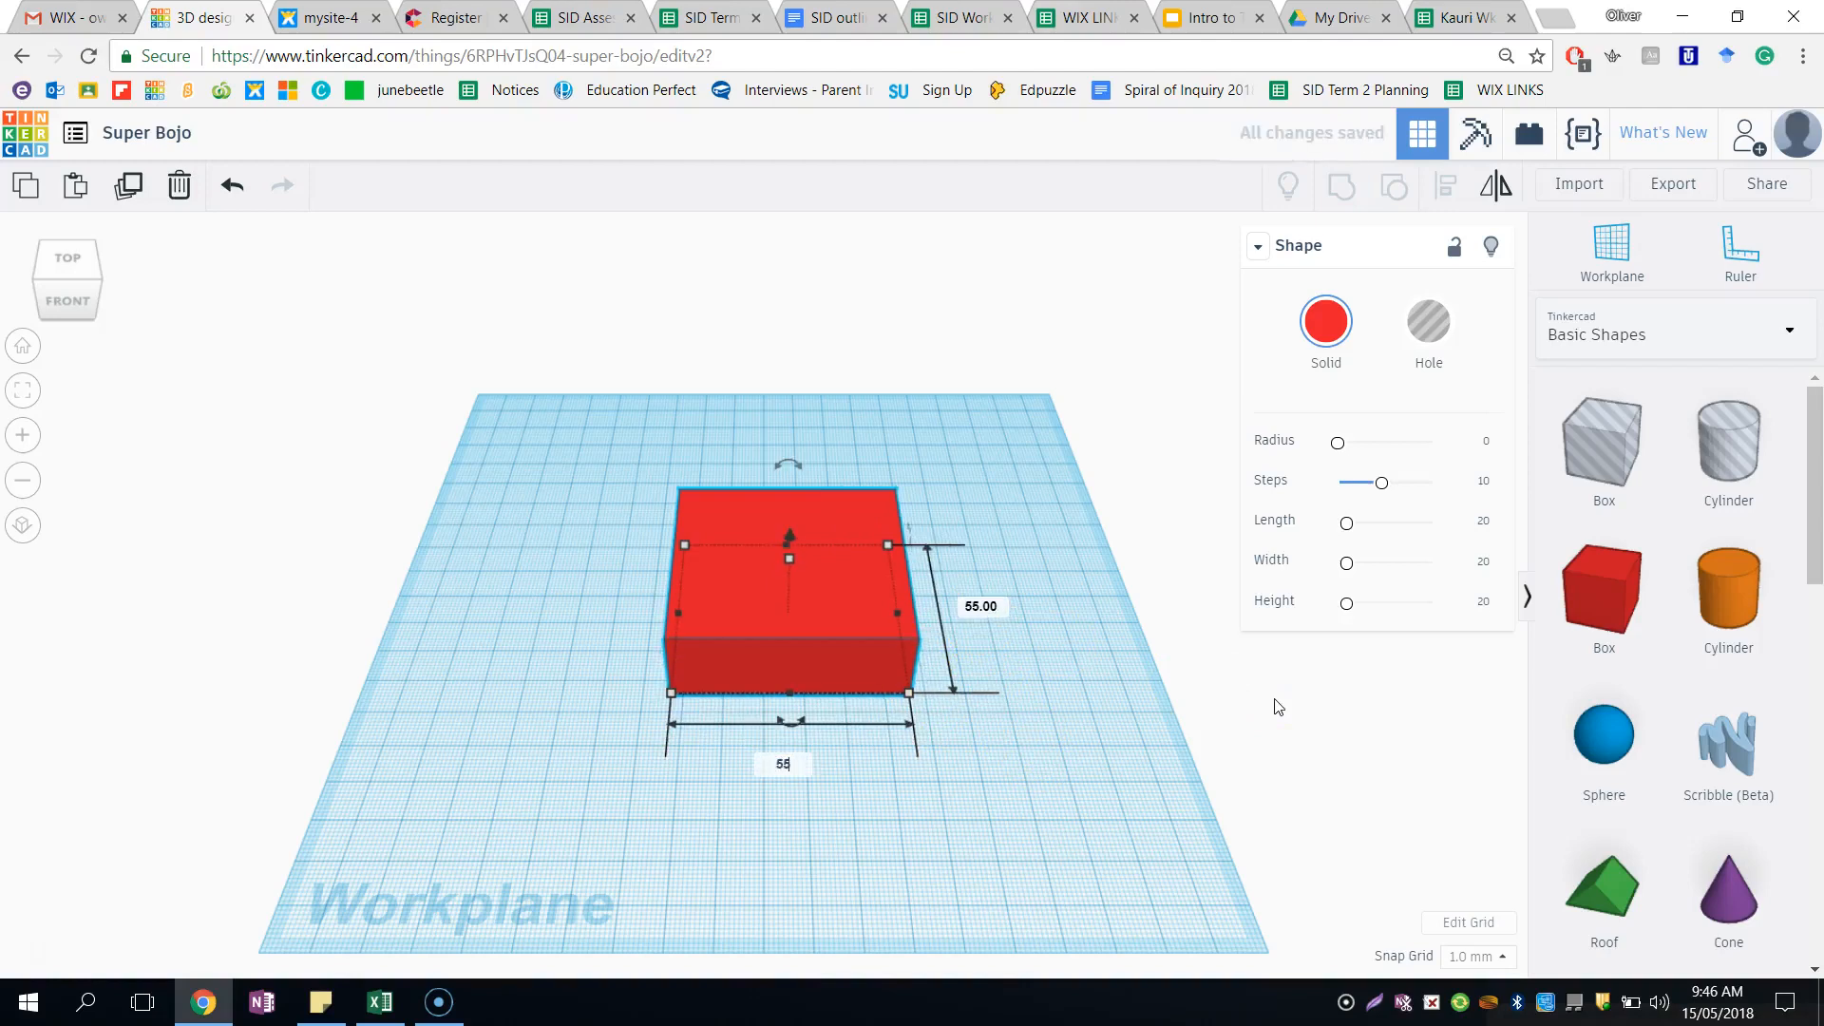
pyautogui.press('Return')
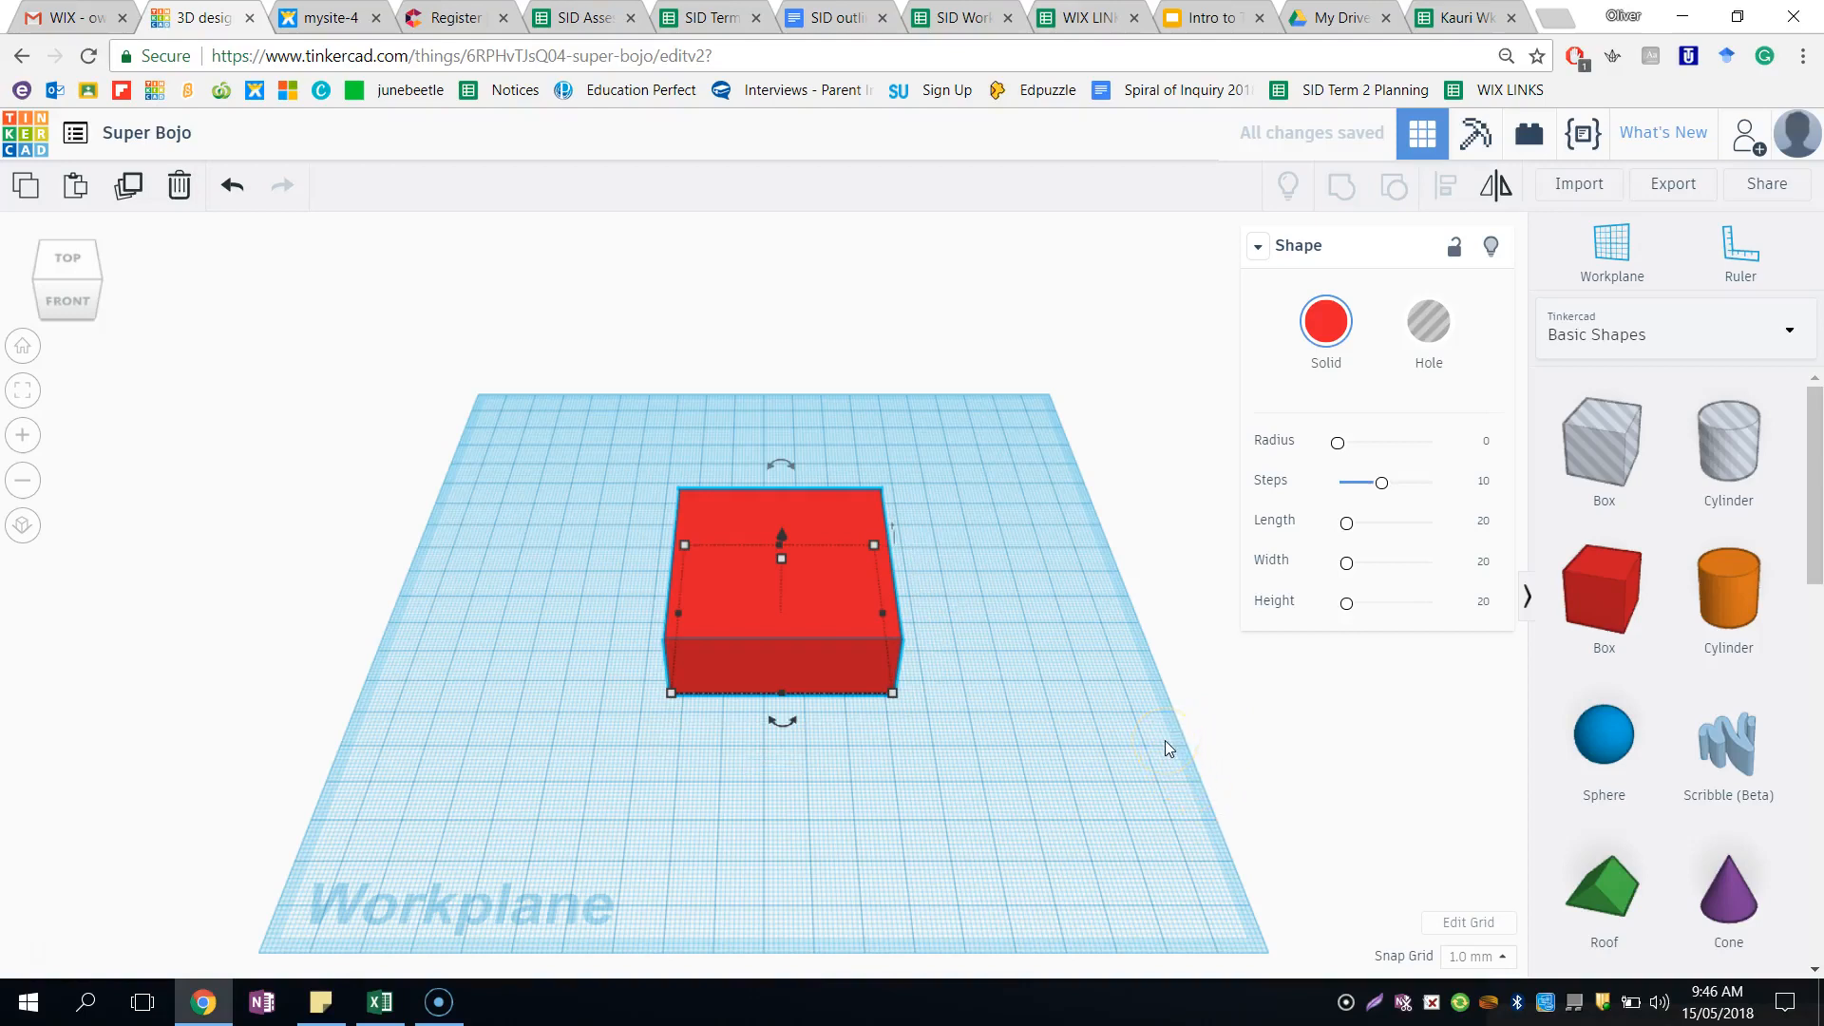
# - Set the height of the red box to 30 mm
pyautogui.moveTo(1165, 739)
pyautogui.mouseDown(button='right')
pyautogui.moveTo(1160, 760)
pyautogui.moveTo(1108, 660)
pyautogui.moveTo(945, 590)
pyautogui.moveTo(793, 688)
pyautogui.moveTo(774, 773)
pyautogui.moveTo(978, 835)
pyautogui.moveTo(1166, 742)
pyautogui.mouseUp(button='right')
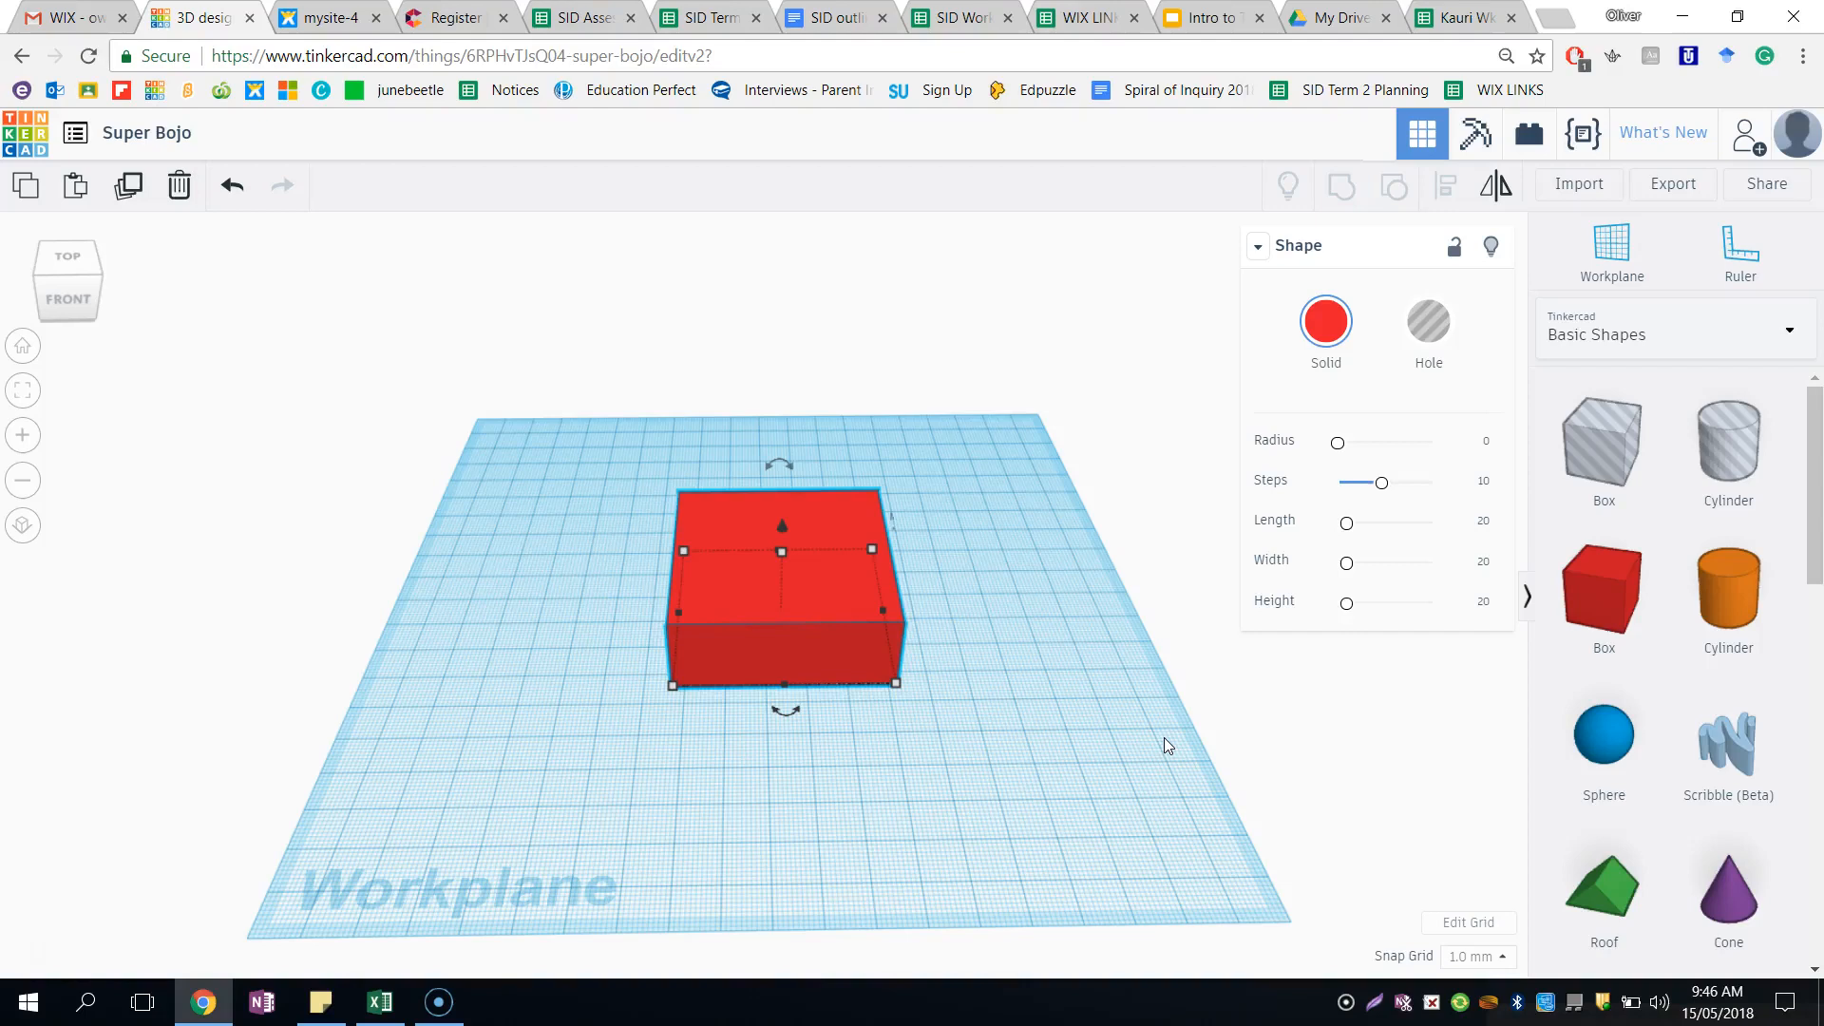
pyautogui.moveTo(1165, 737); pyautogui.dragTo(1005, 724, button='right')
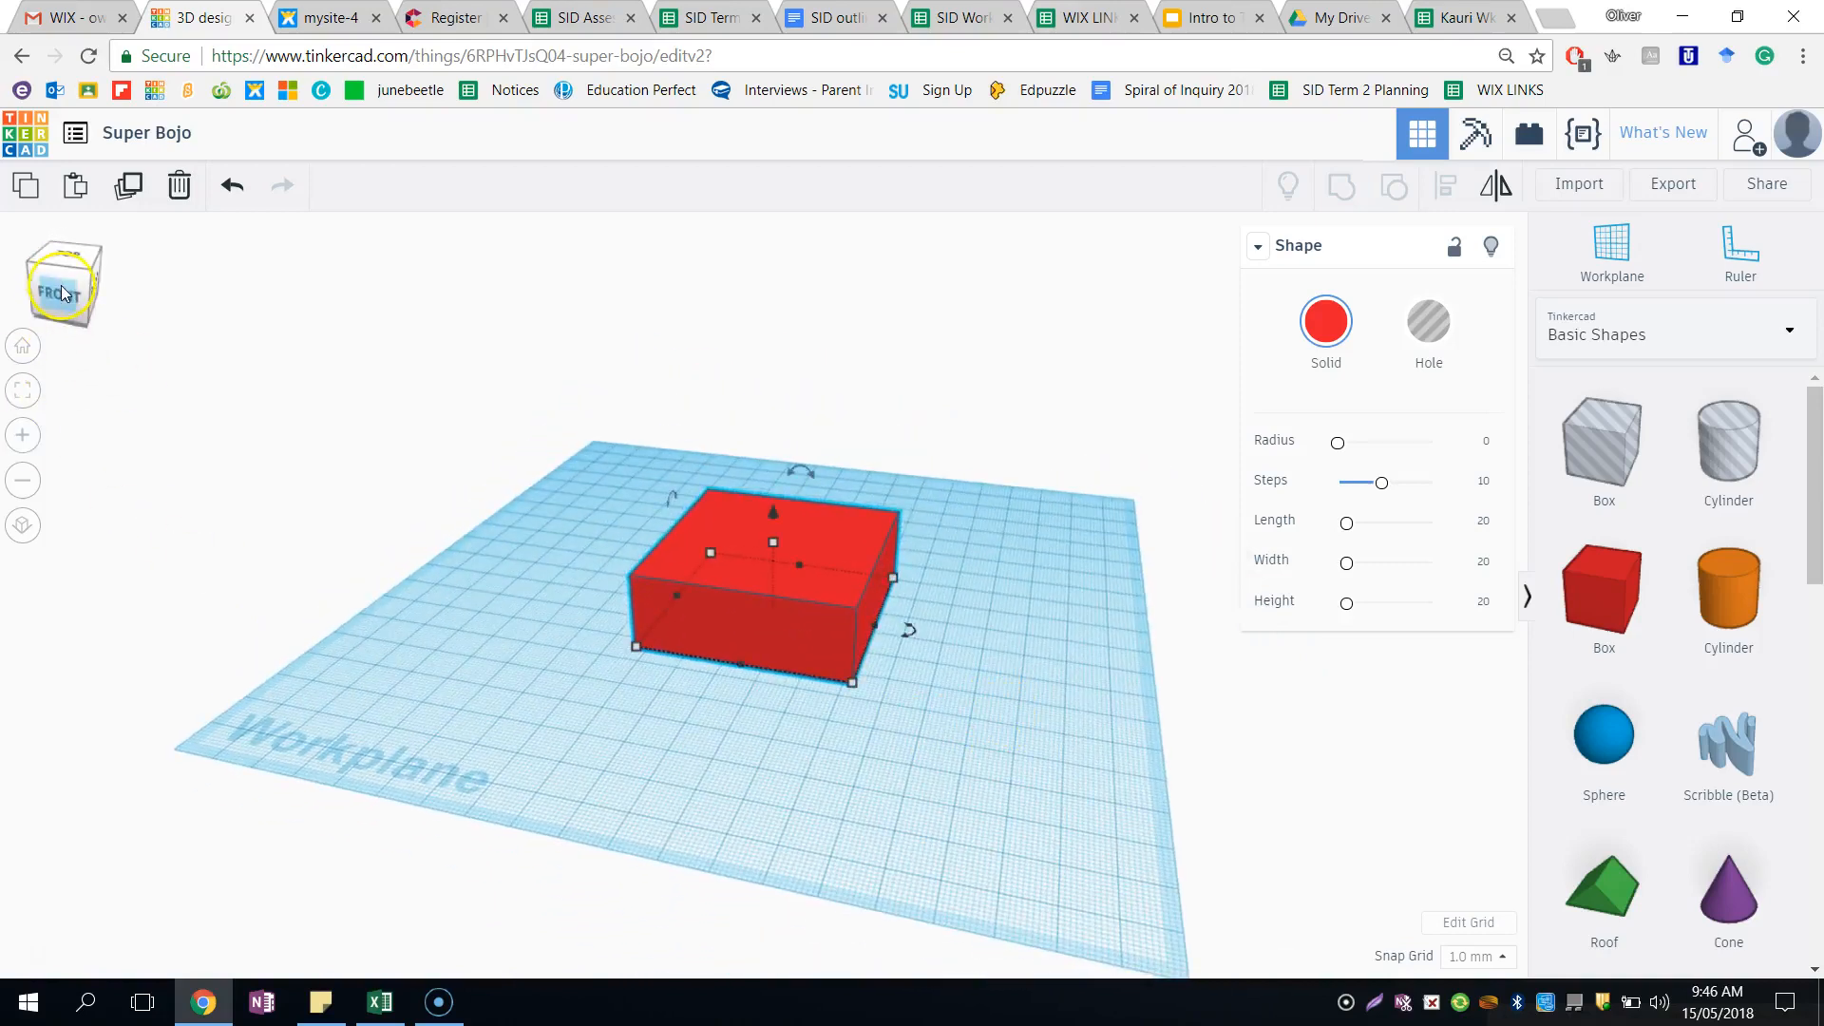
pyautogui.moveTo(60, 300)
pyautogui.mouseDown()
pyautogui.moveTo(114, 277)
pyautogui.moveTo(81, 277)
pyautogui.moveTo(85, 301)
pyautogui.mouseUp()
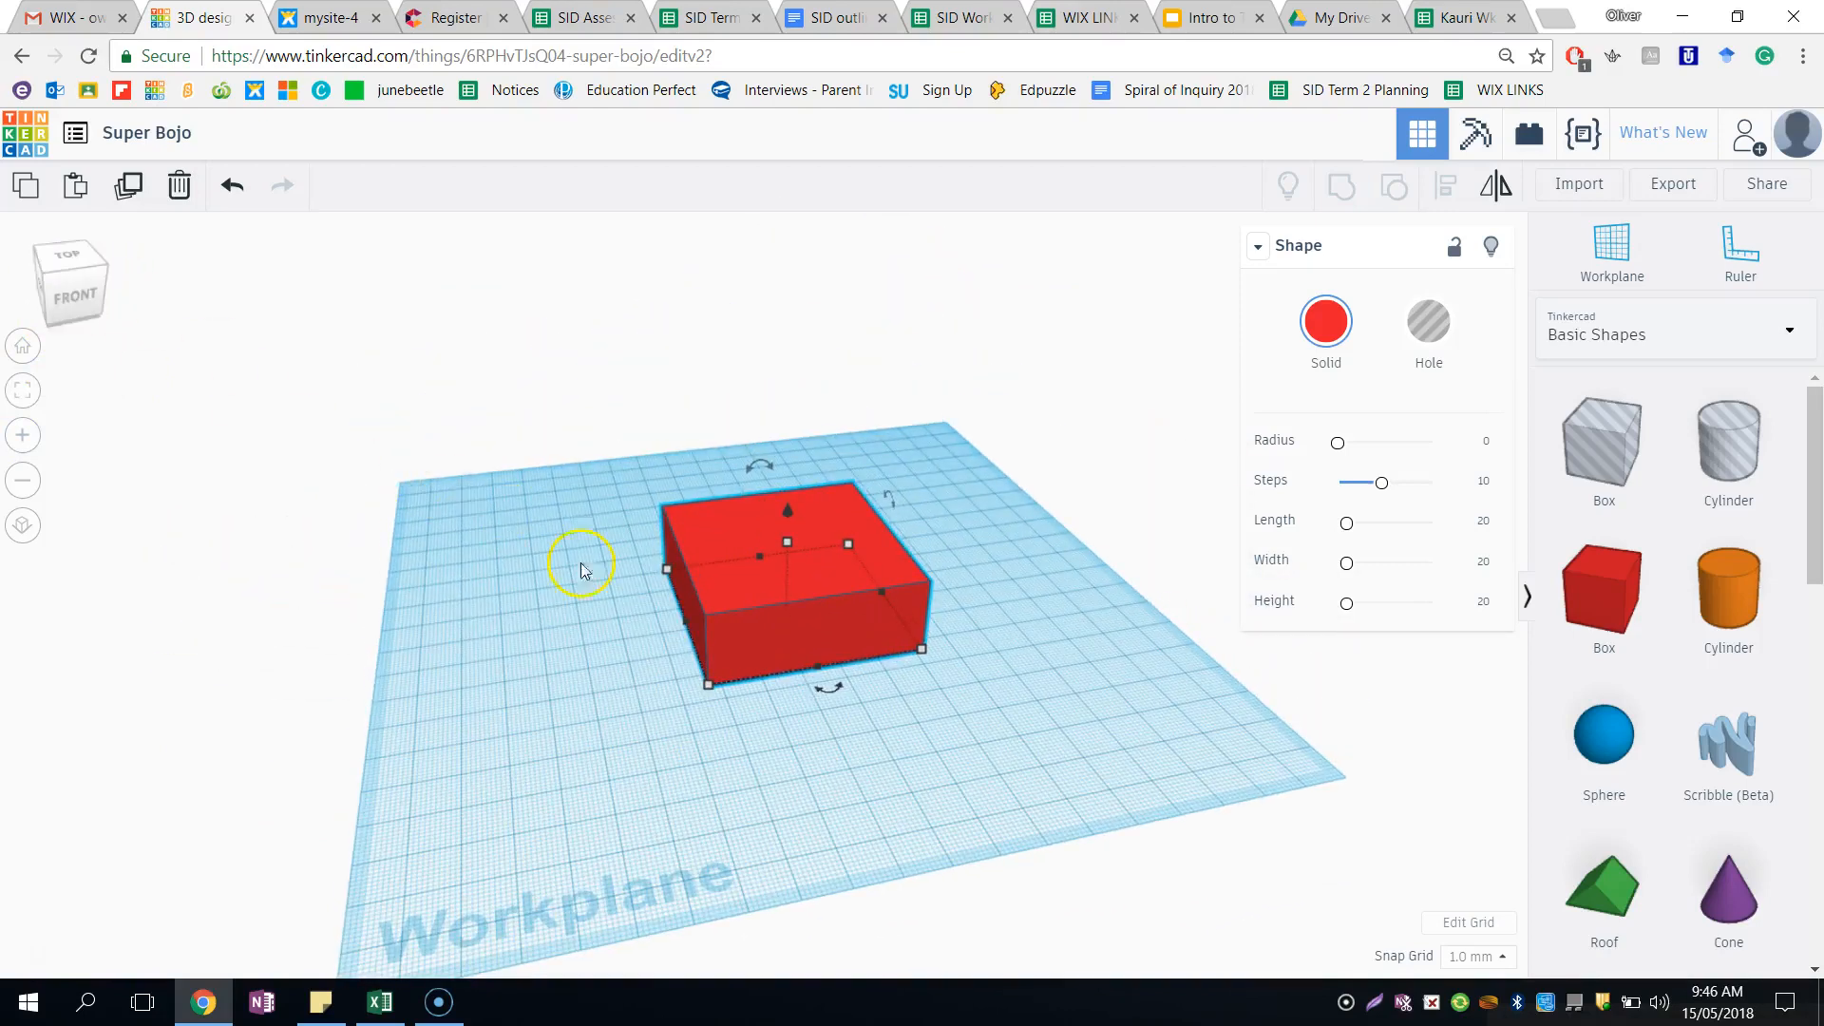
pyautogui.moveTo(786, 544)
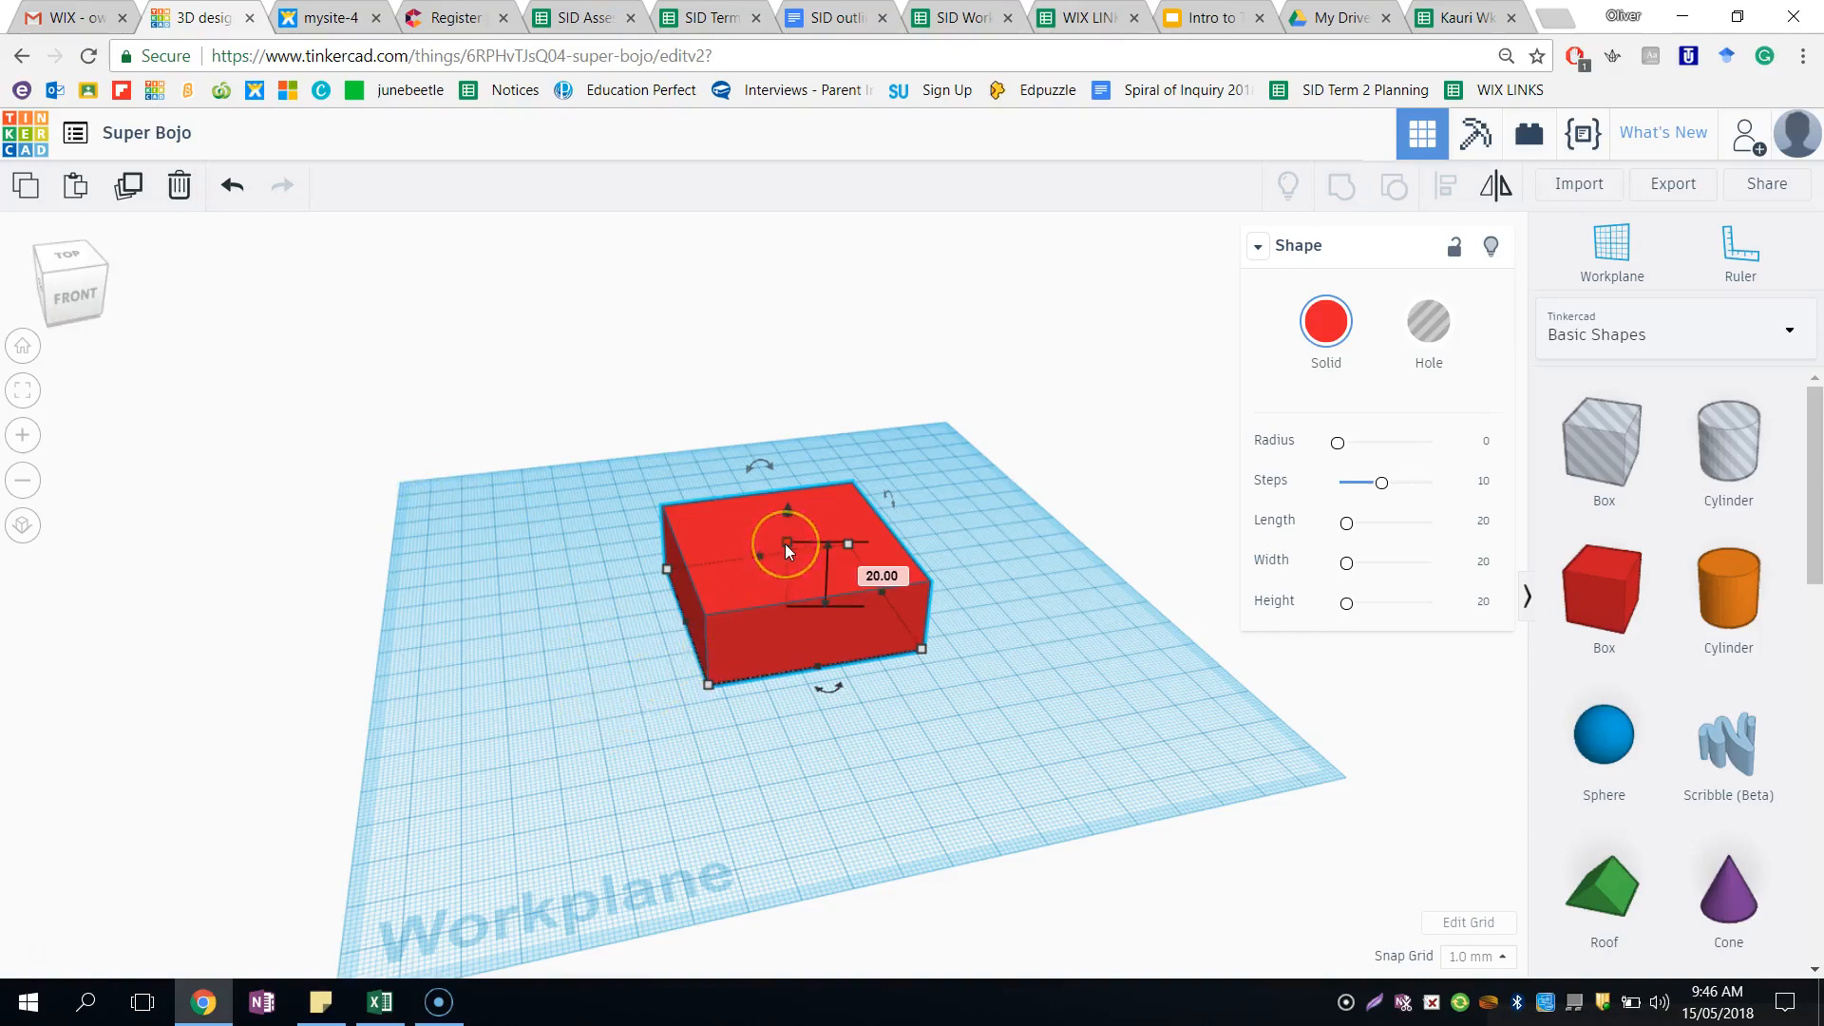
pyautogui.click(870, 574)
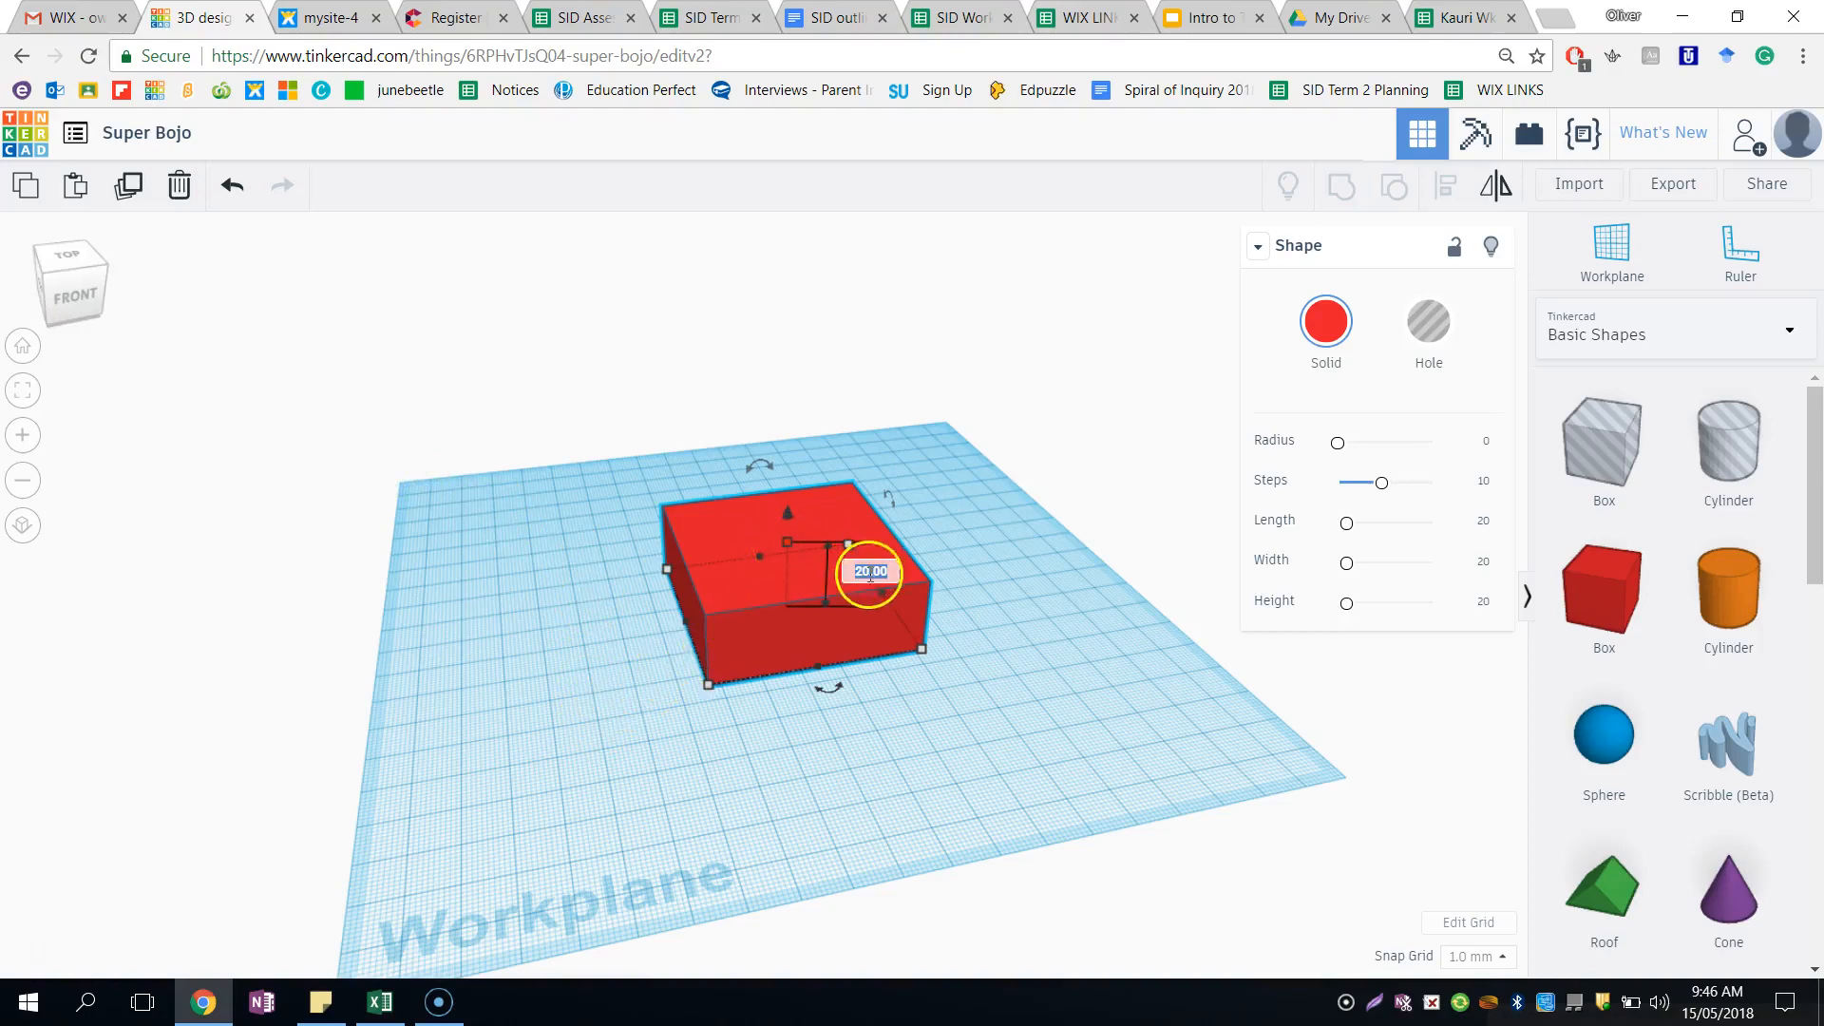
pyautogui.write('30')
pyautogui.press('Return')
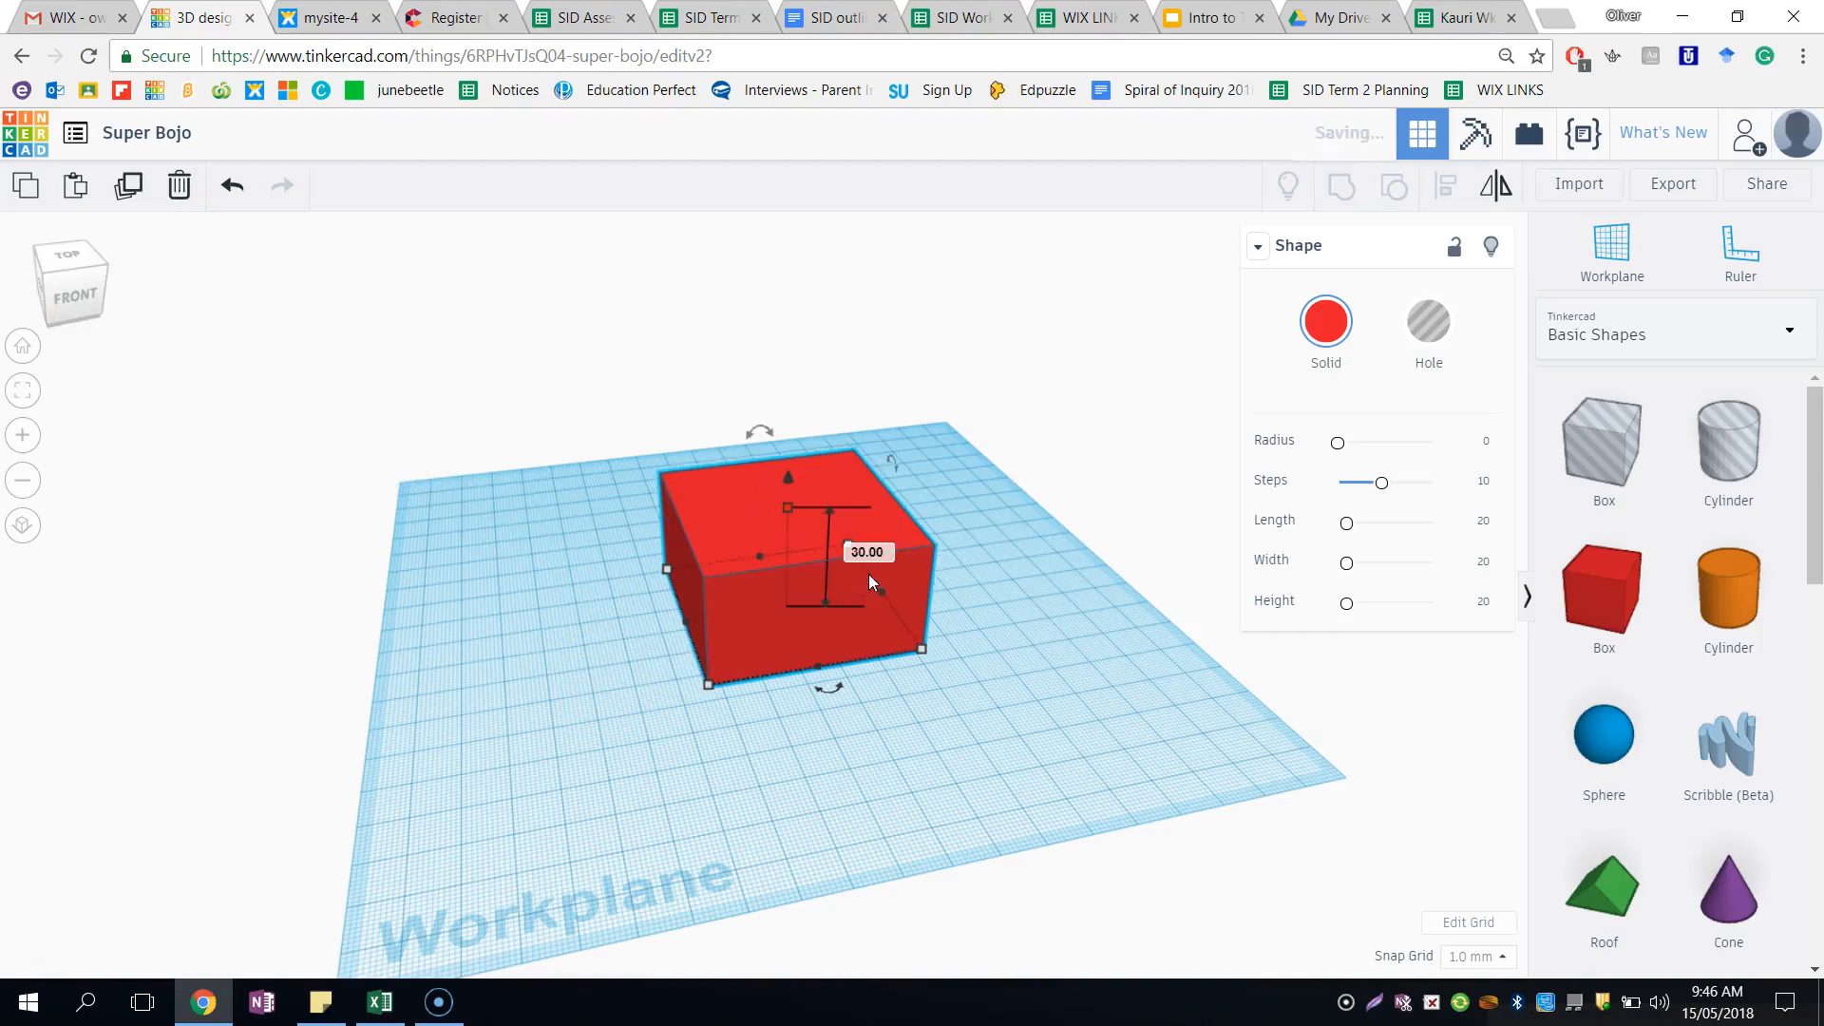
pyautogui.click(623, 547)
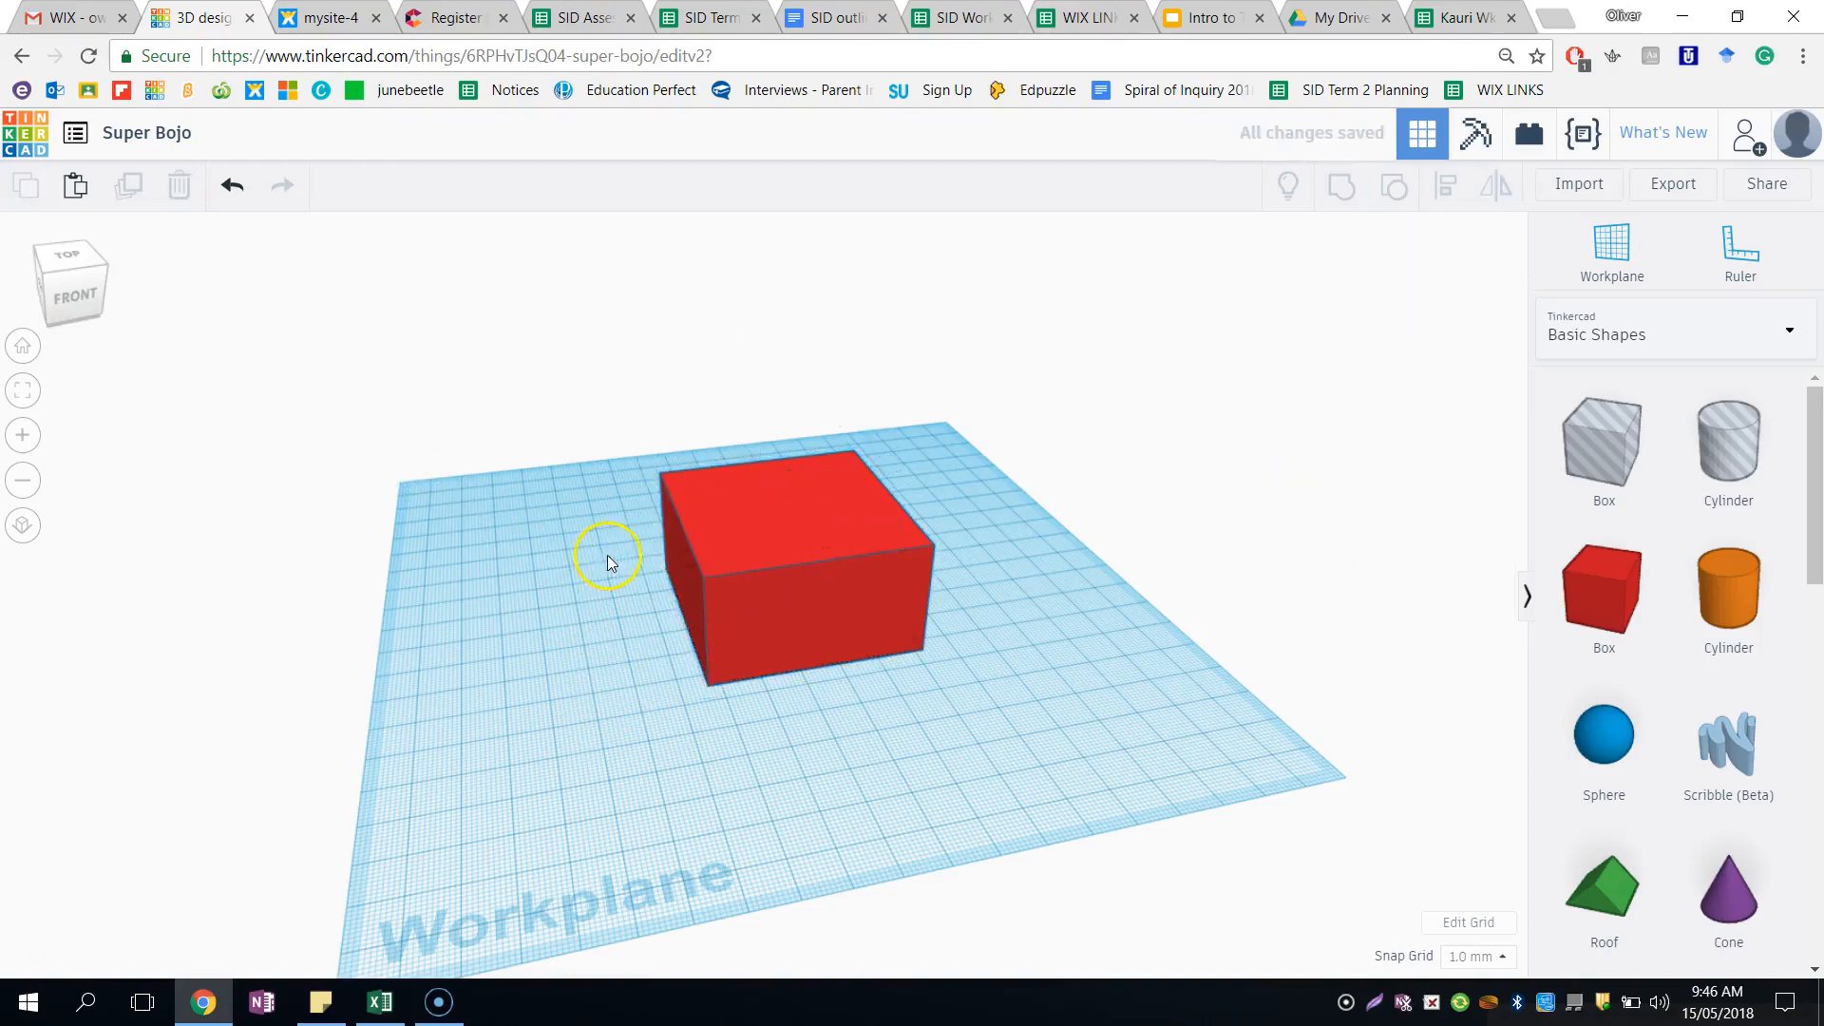
# - Lift the box about 23 mm above the workplane and set its elevation back to 0
pyautogui.click(729, 616)
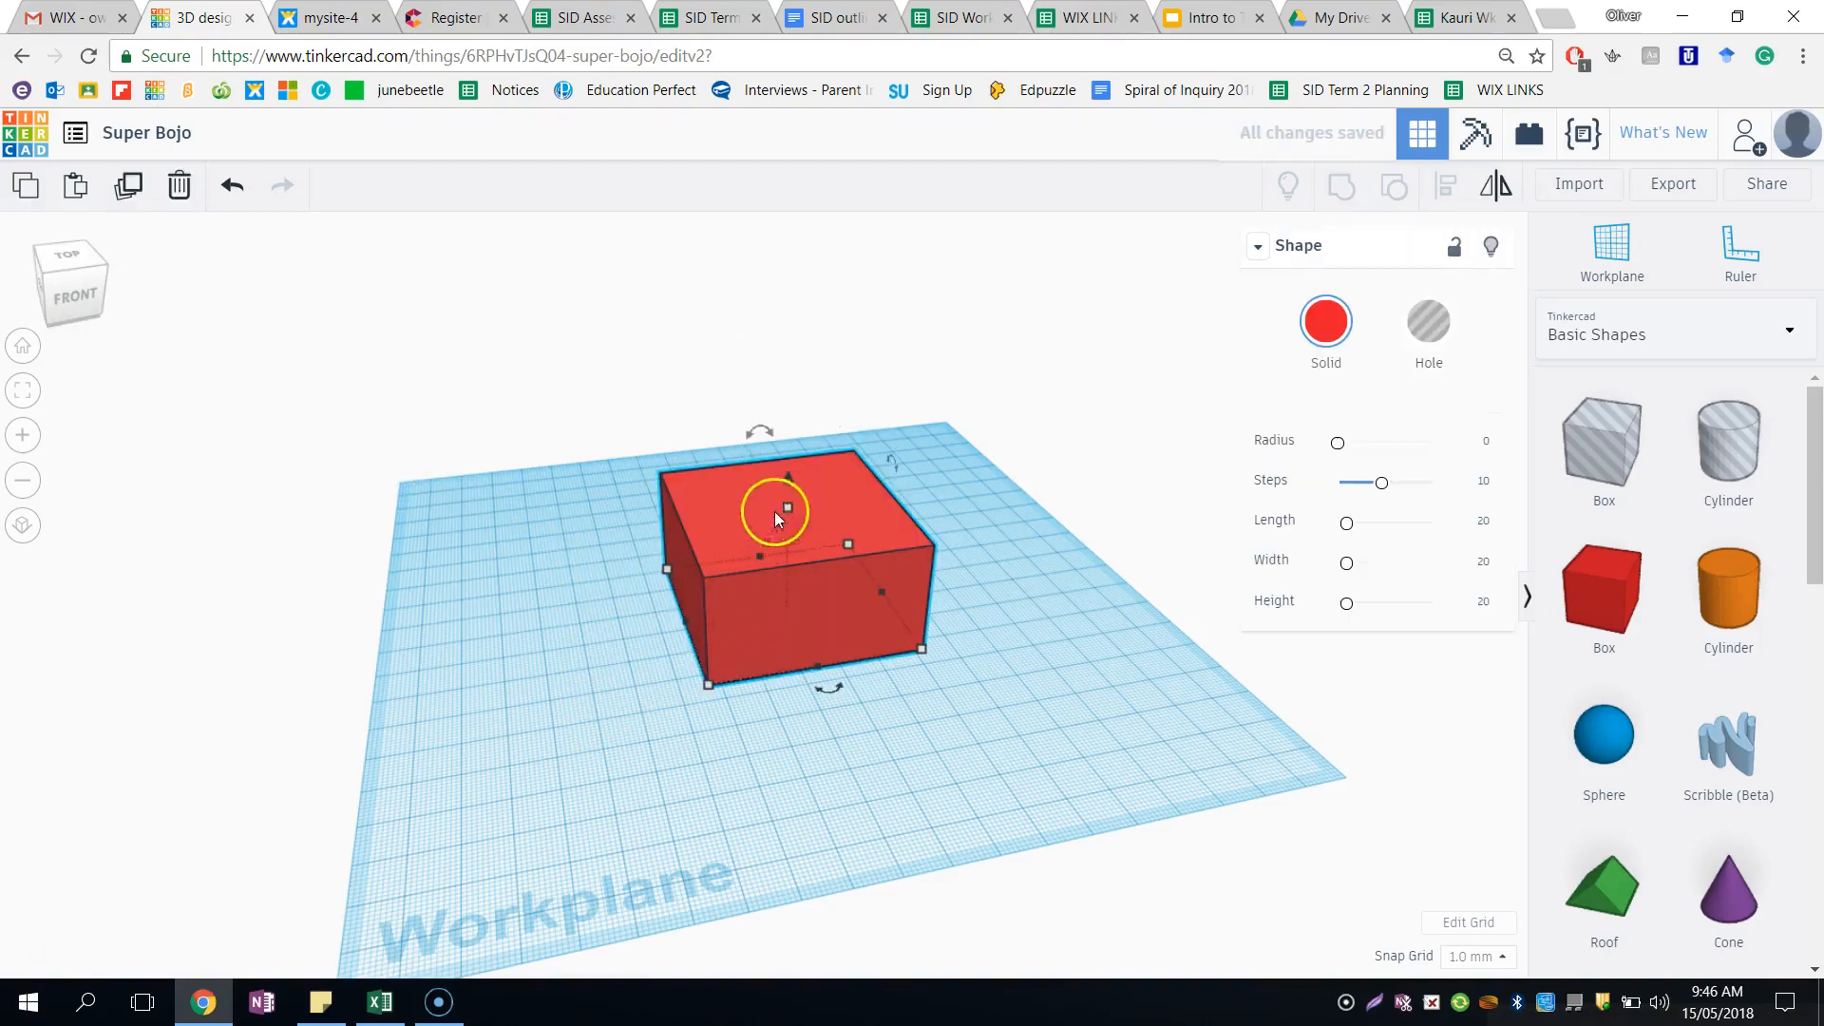
pyautogui.moveTo(786, 479); pyautogui.dragTo(783, 372)
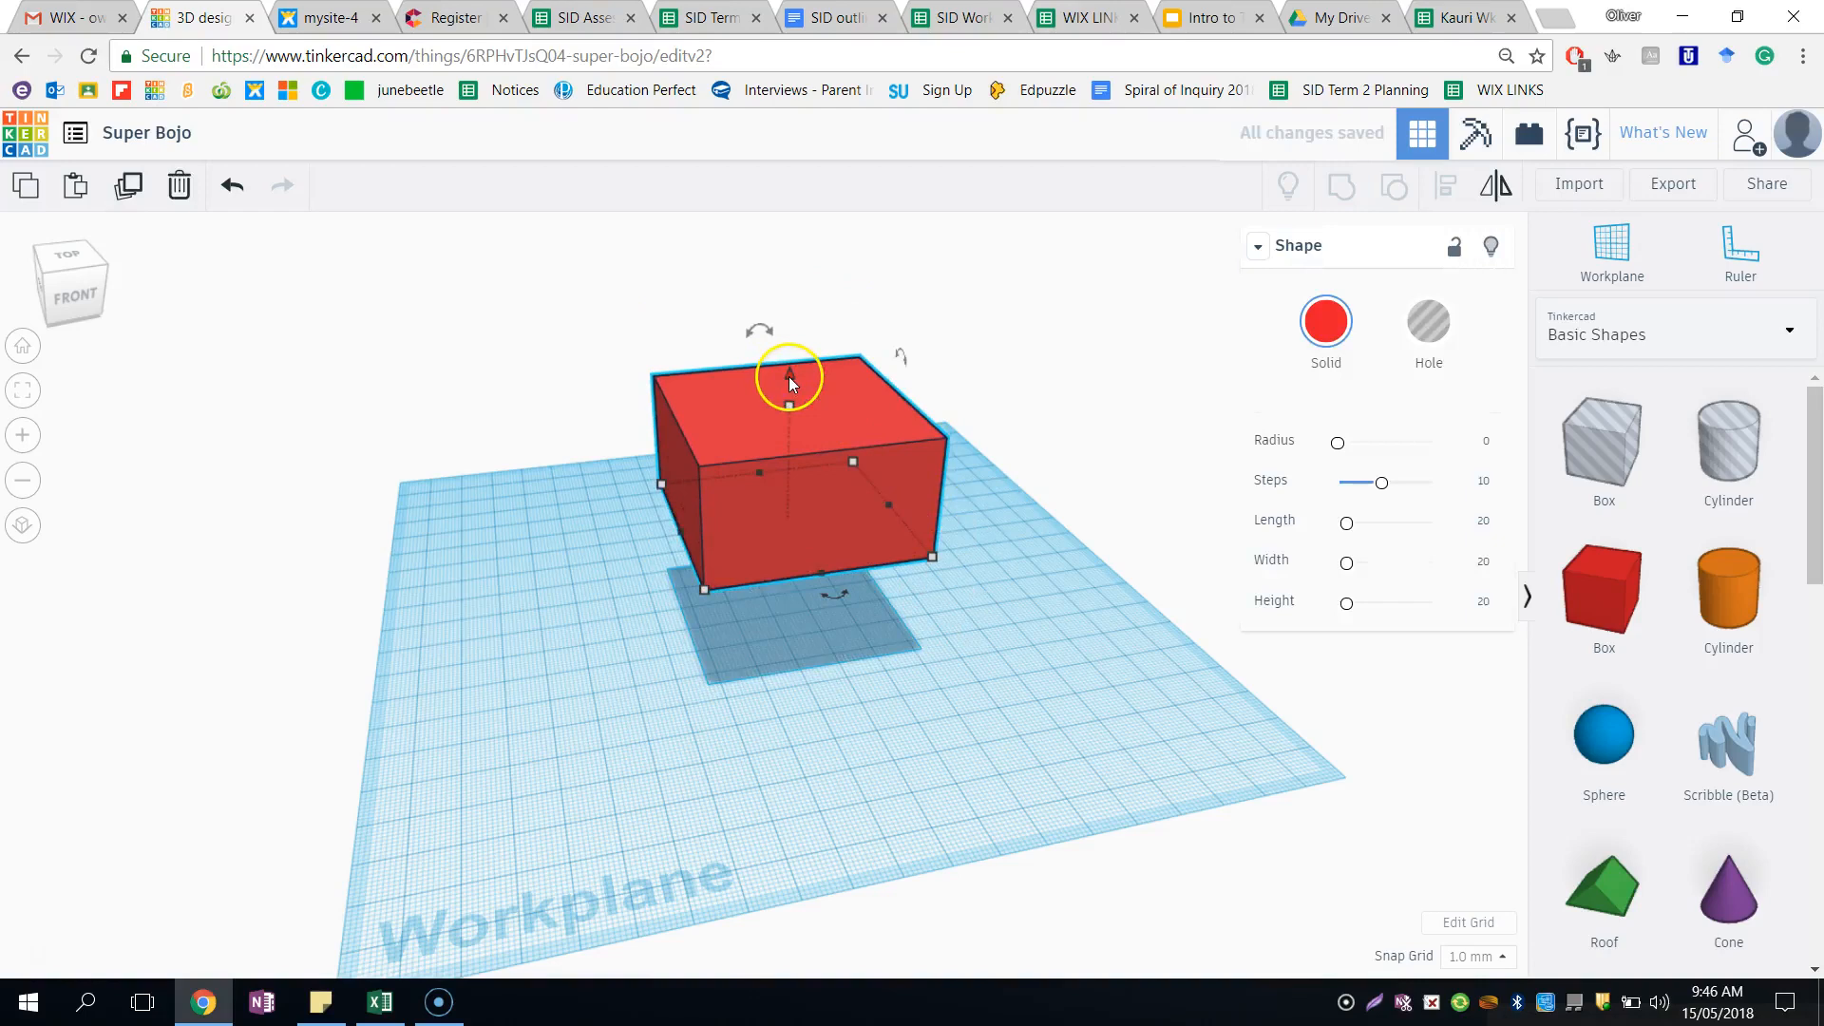
pyautogui.moveTo(791, 378); pyautogui.dragTo(790, 396)
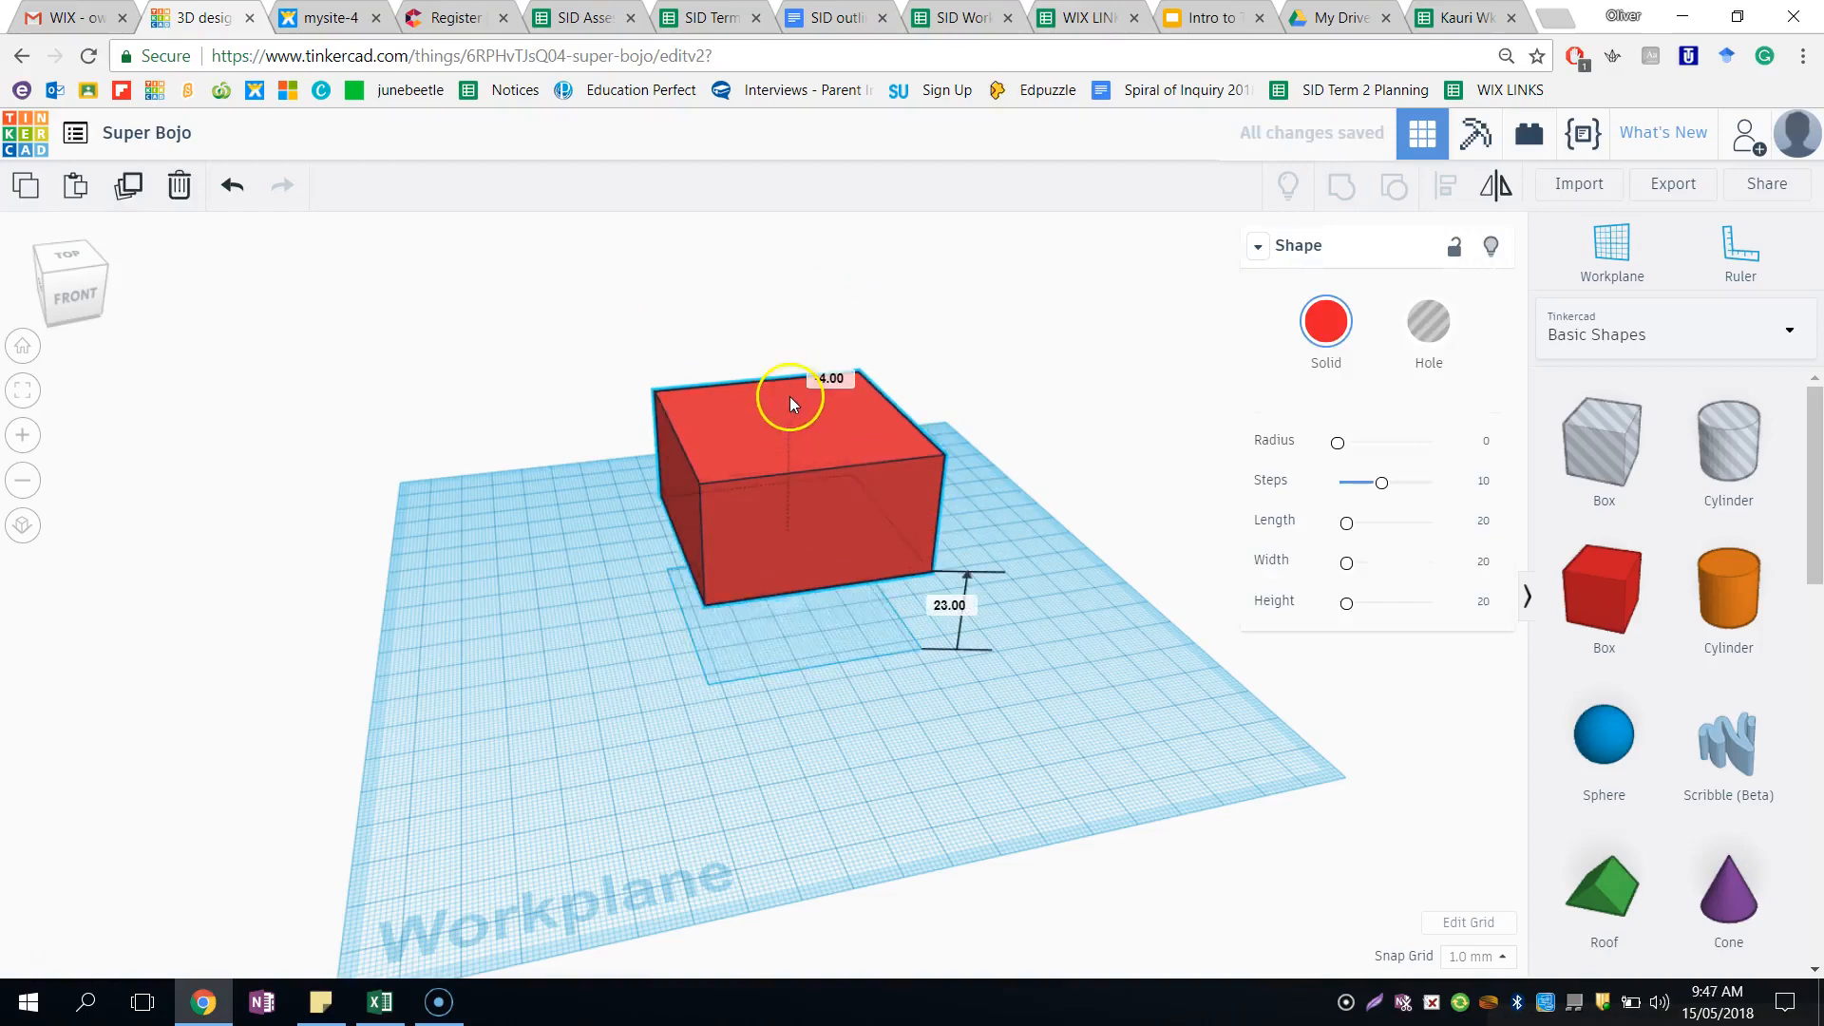
pyautogui.click(947, 608)
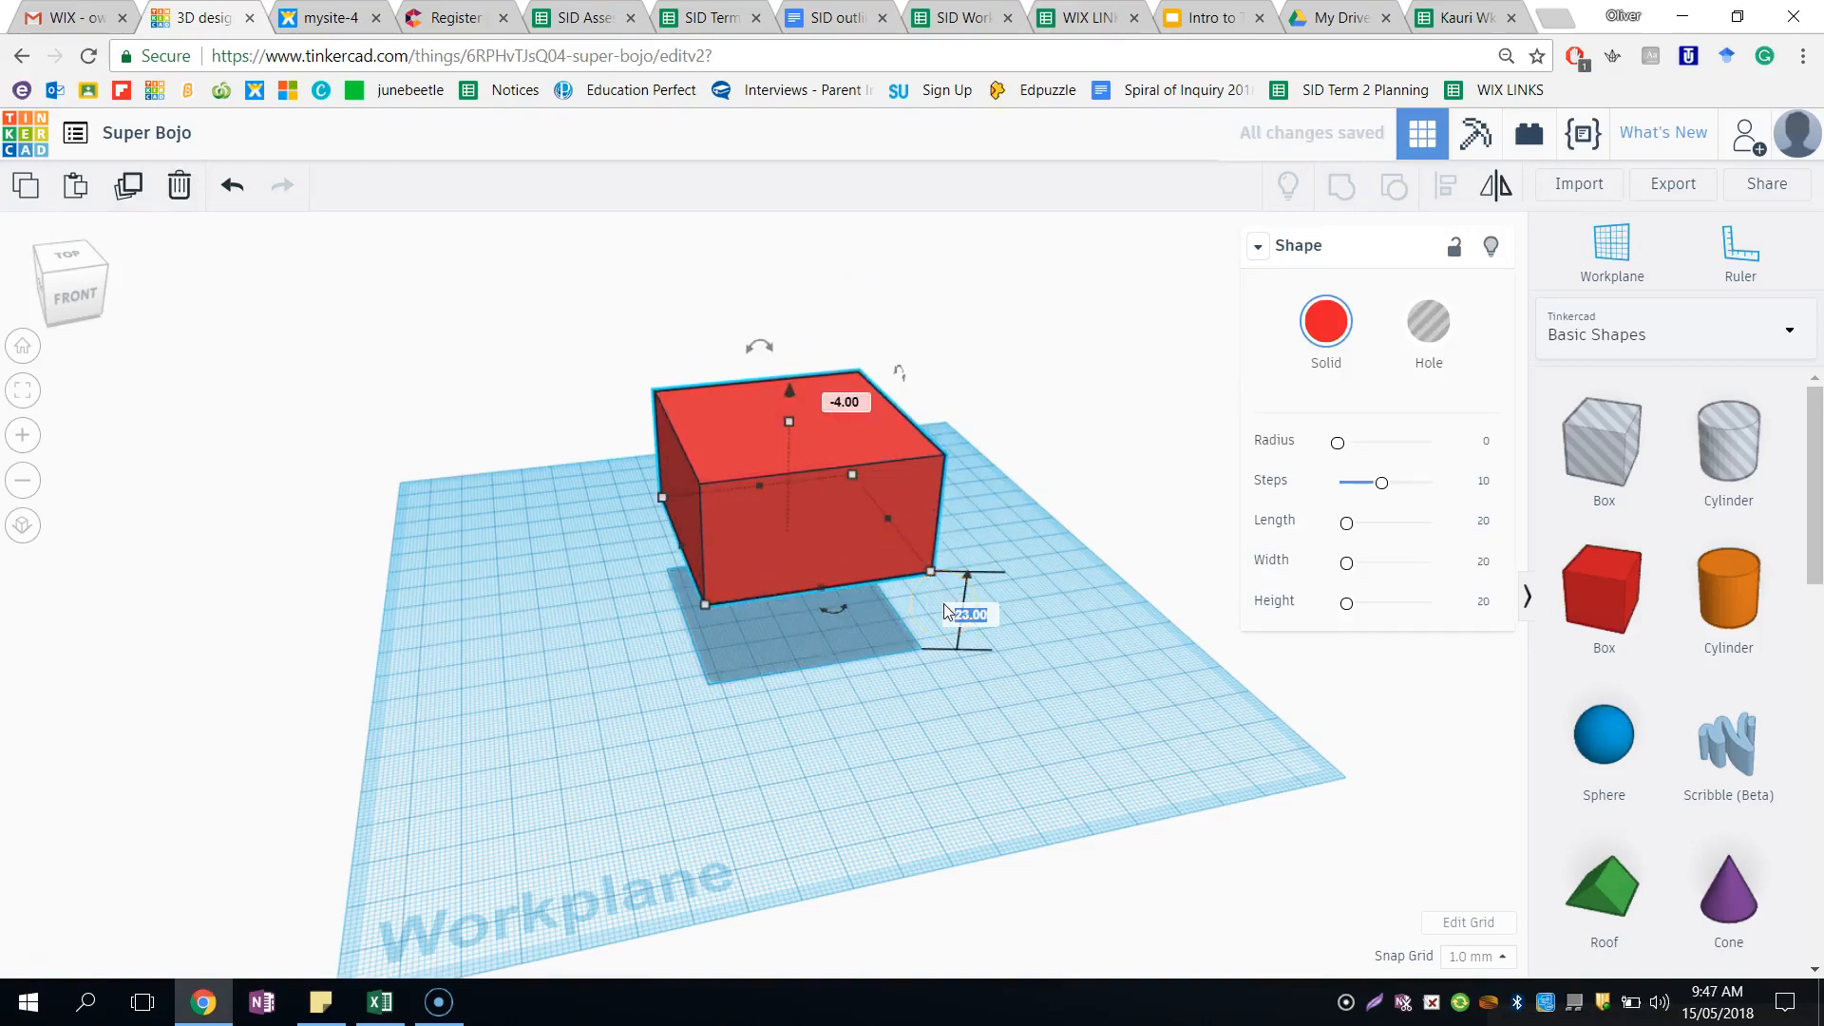
pyautogui.write('0')
pyautogui.press('Return')
pyautogui.click(955, 585)
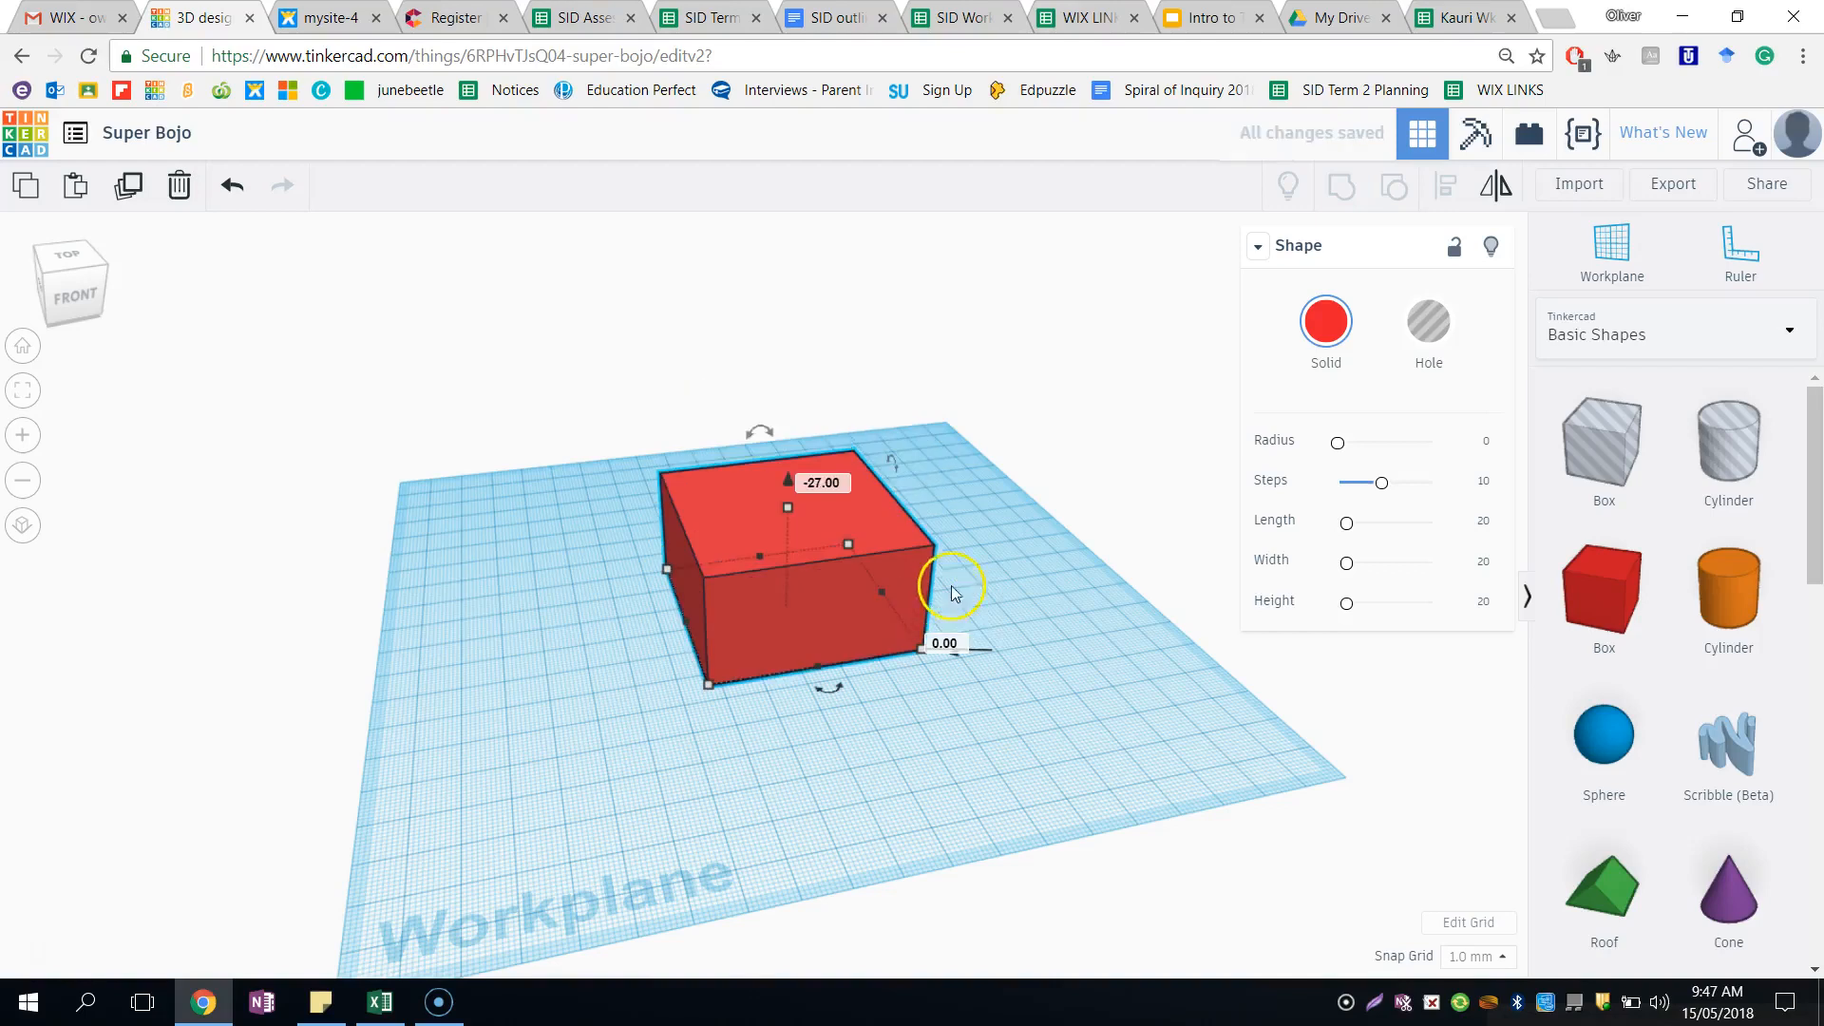
pyautogui.click(888, 568)
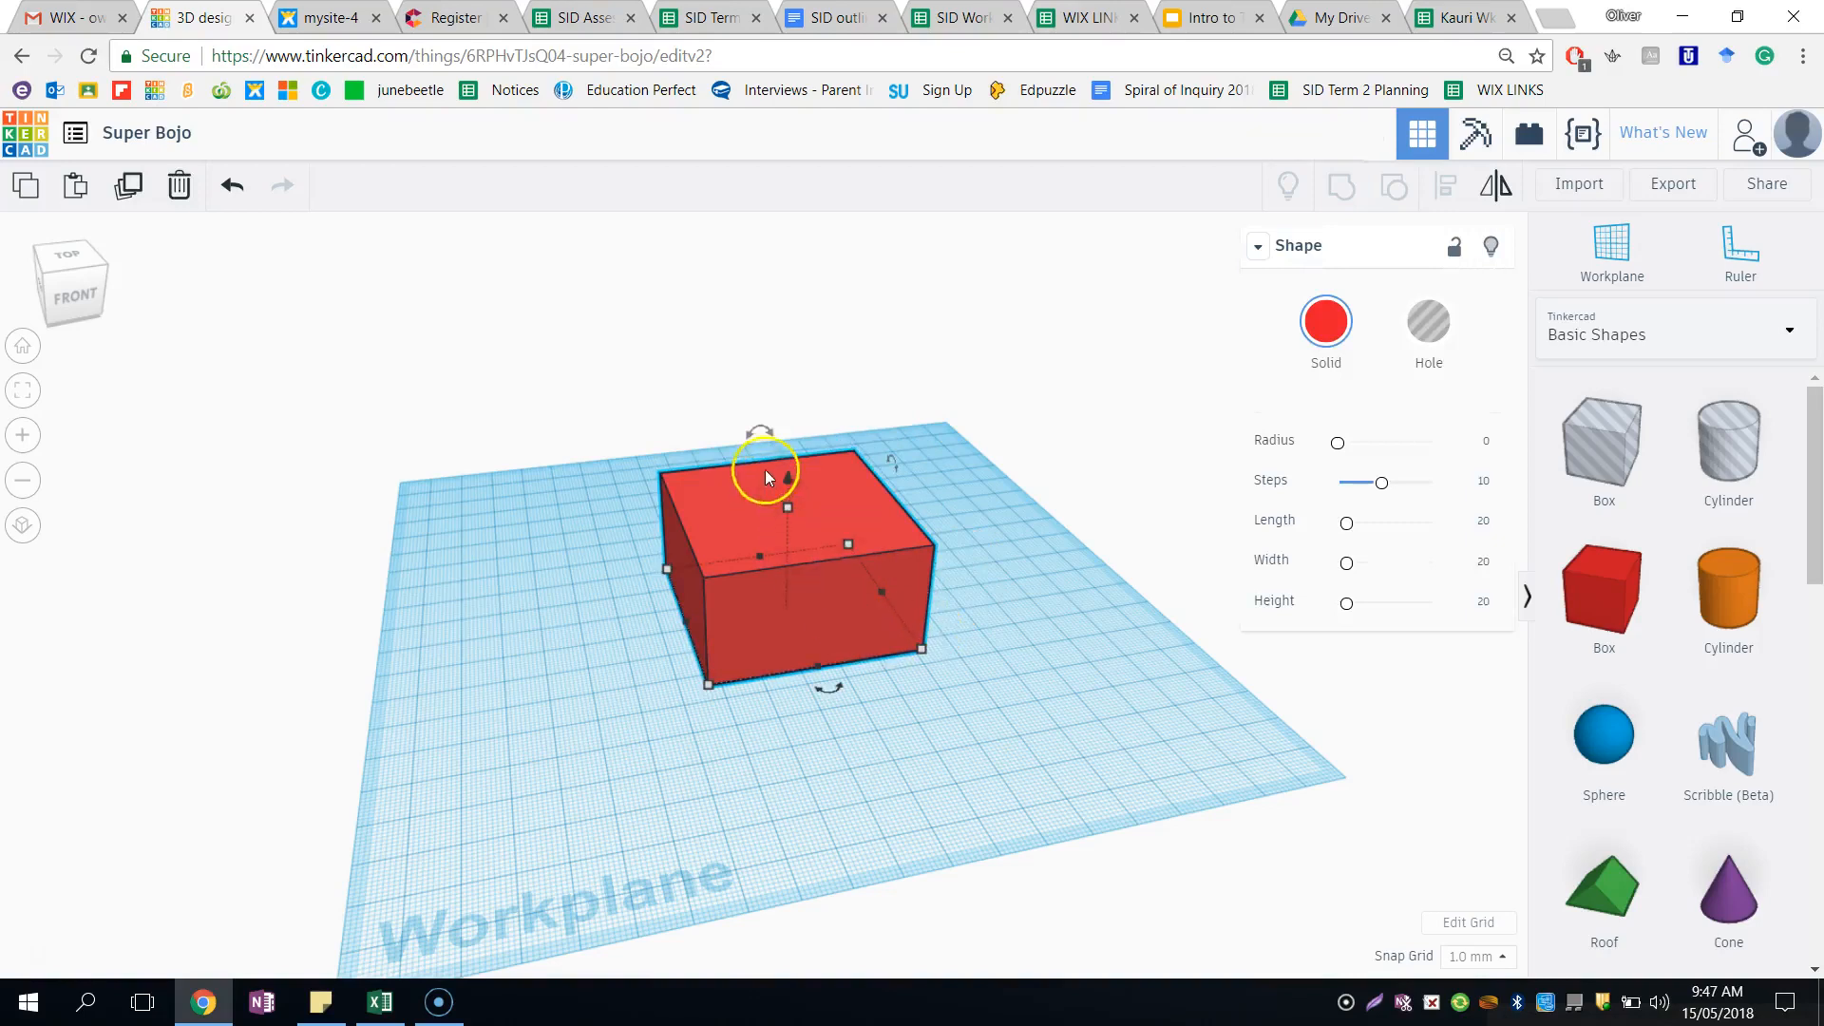
# - Rotate the box 180° about its vertical axis
pyautogui.moveTo(758, 432); pyautogui.dragTo(755, 490)
pyautogui.moveTo(830, 690); pyautogui.dragTo(724, 504)
pyautogui.click(724, 505)
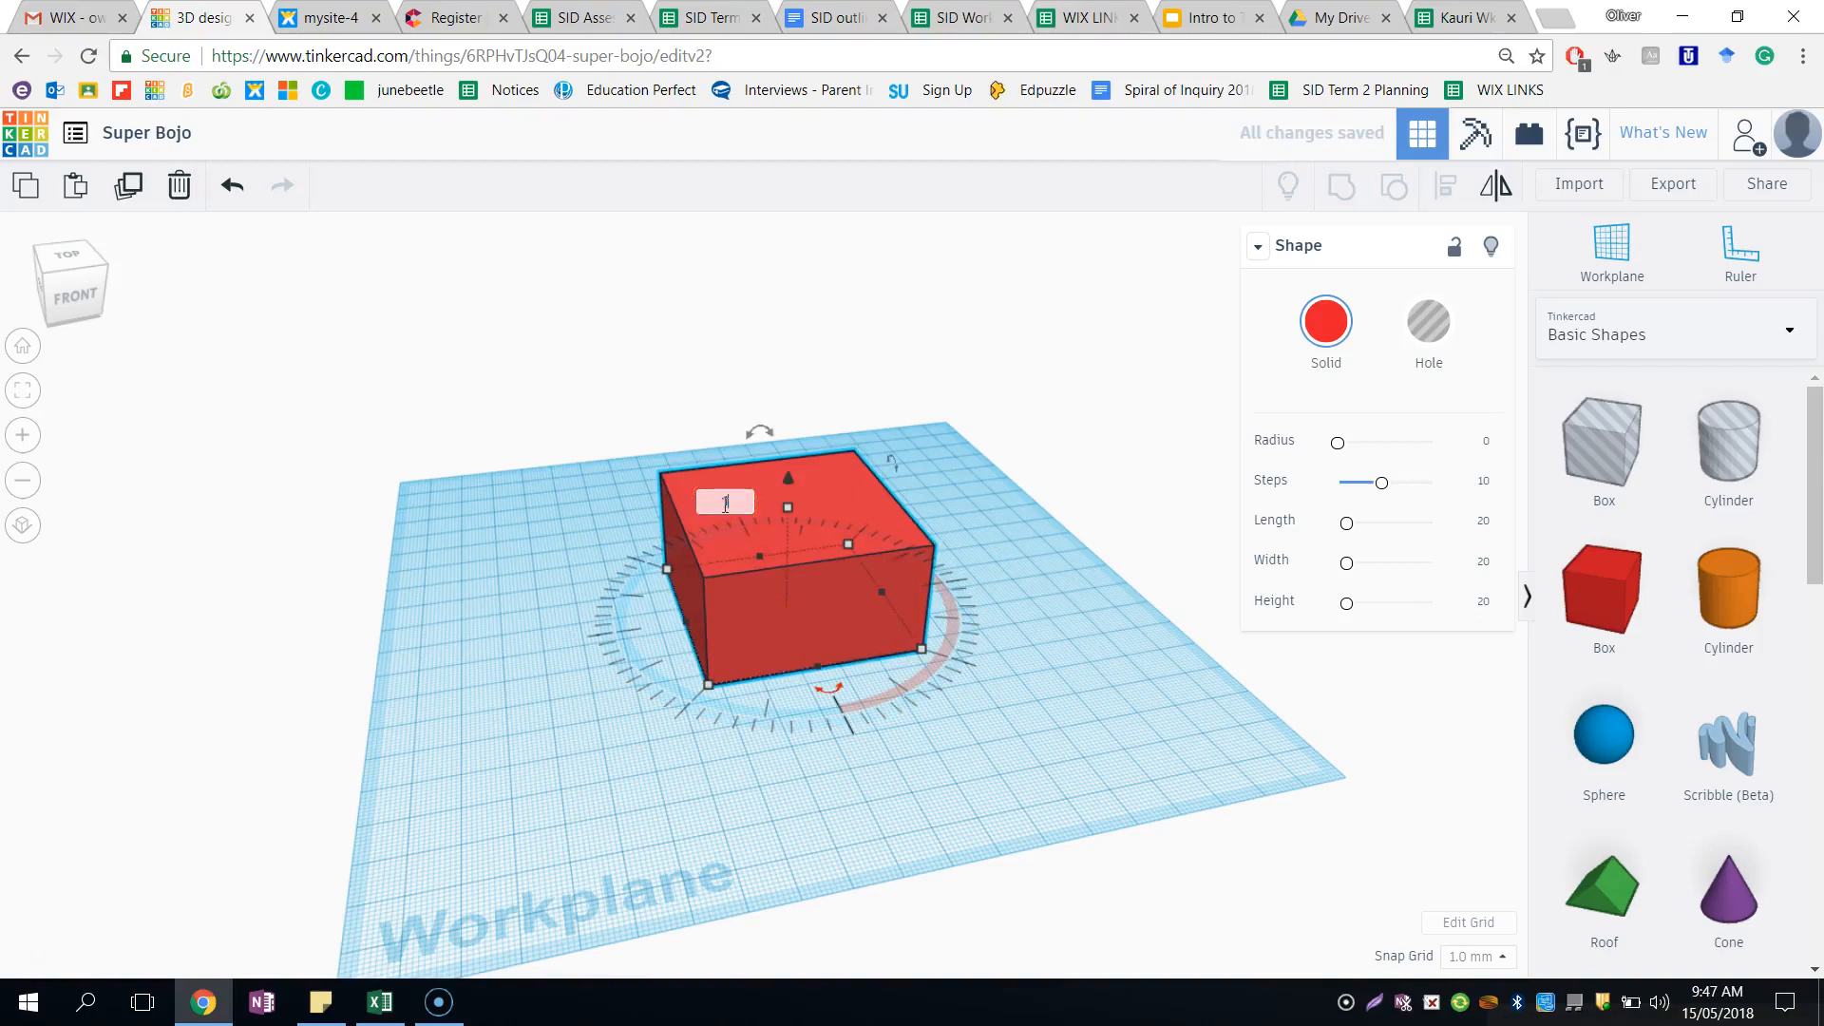
pyautogui.press('Return')
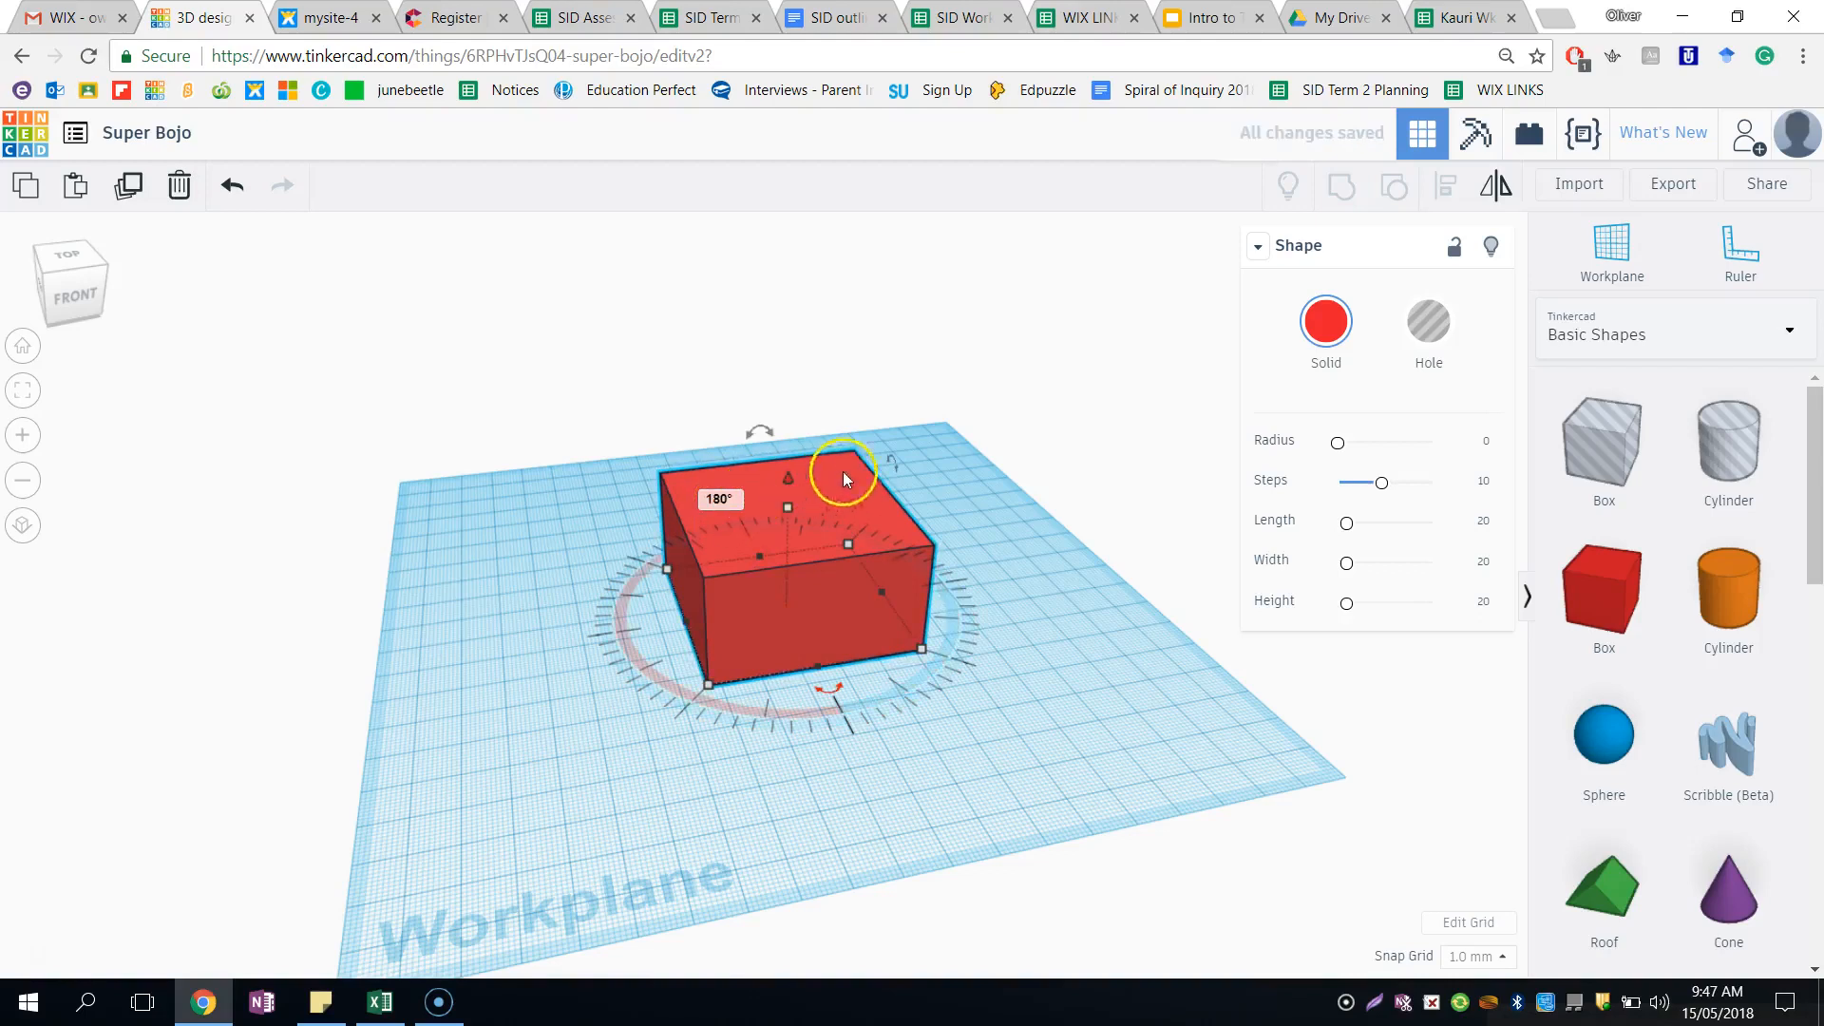
# - Tilt the box 90° onto its side and return it to lying flat
pyautogui.moveTo(894, 466); pyautogui.dragTo(957, 631)
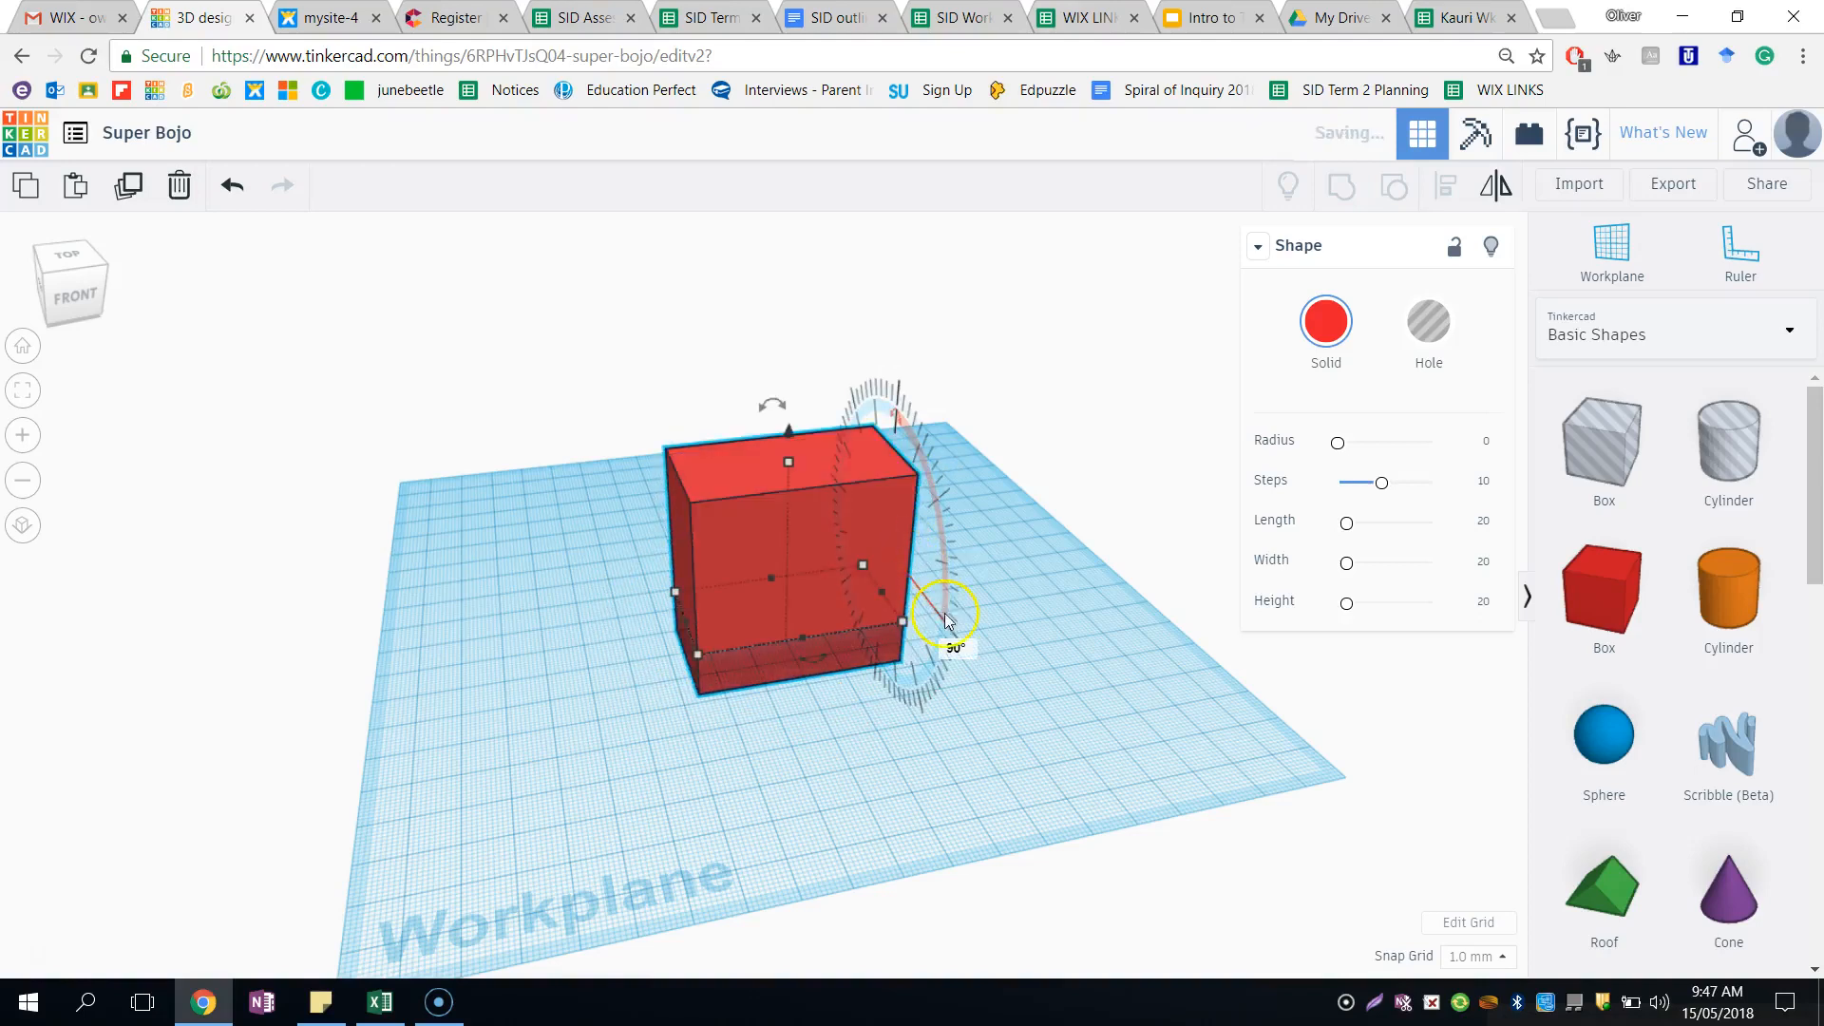
pyautogui.click(955, 651)
pyautogui.press('Return')
pyautogui.click(1224, 912)
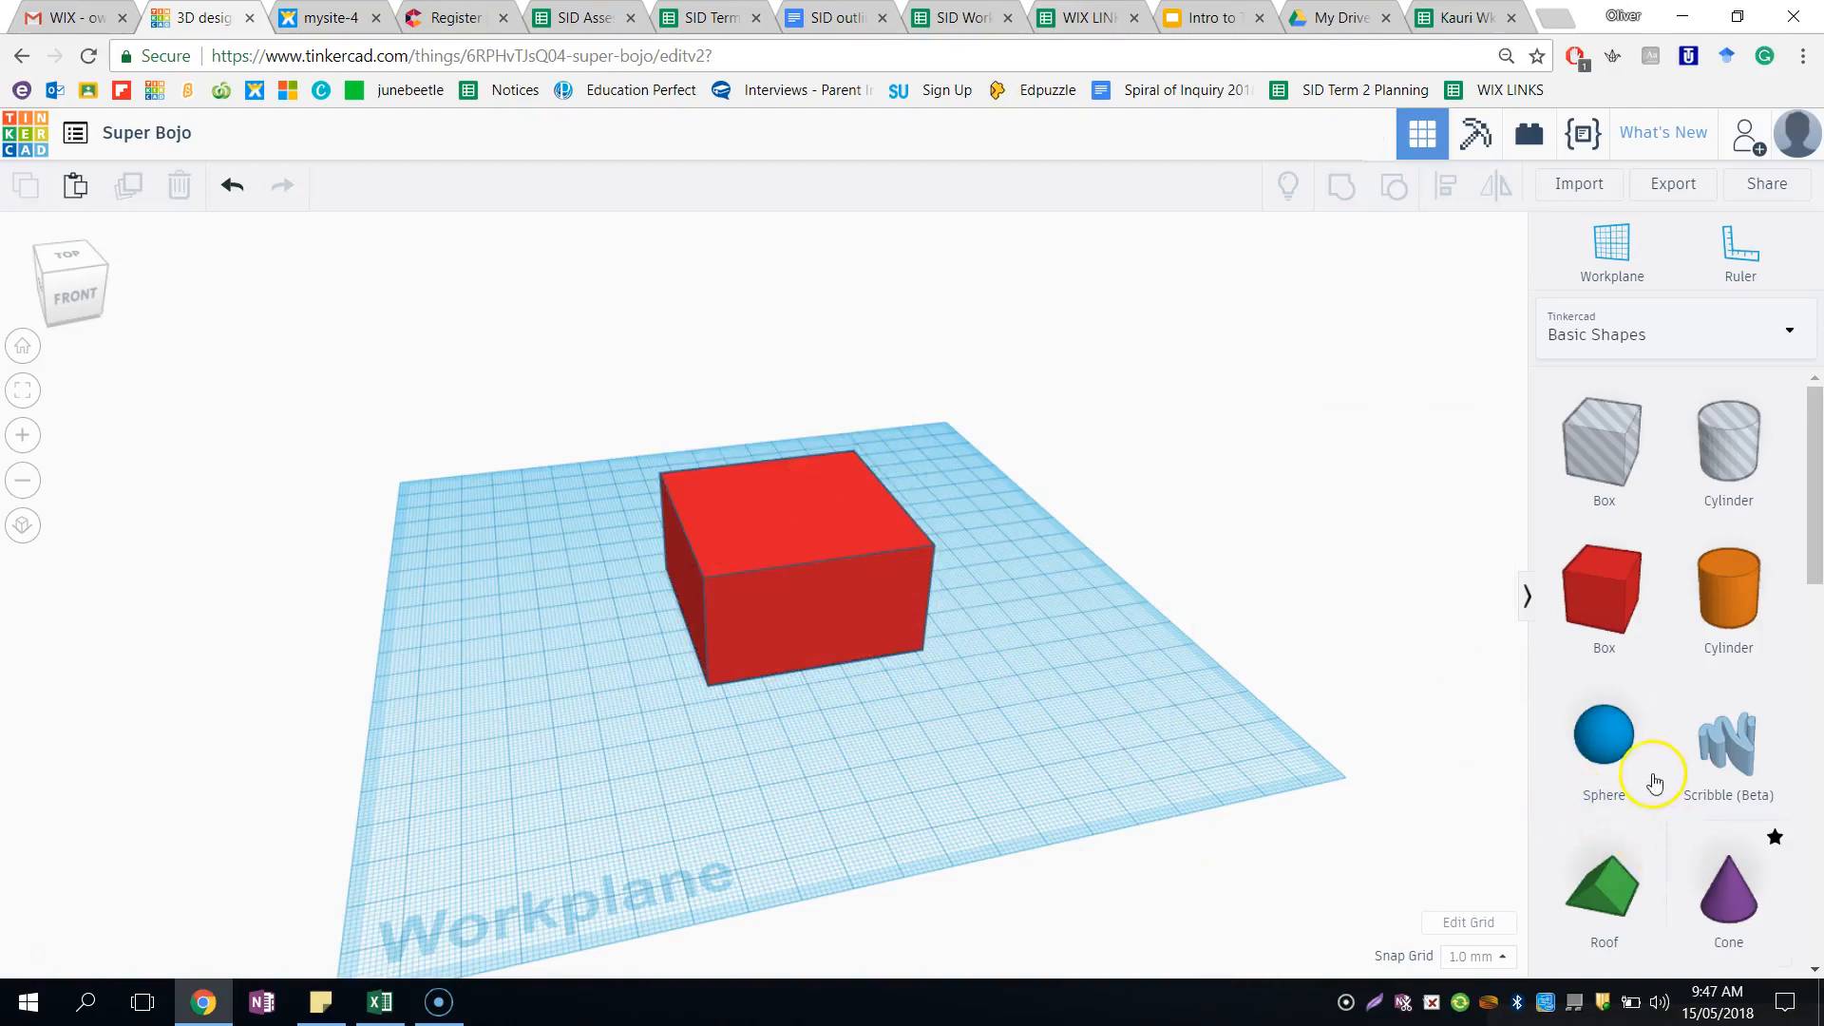
# - Add a green Roof shape on the workplane beside the box
pyautogui.scroll(-1, 1654, 781)
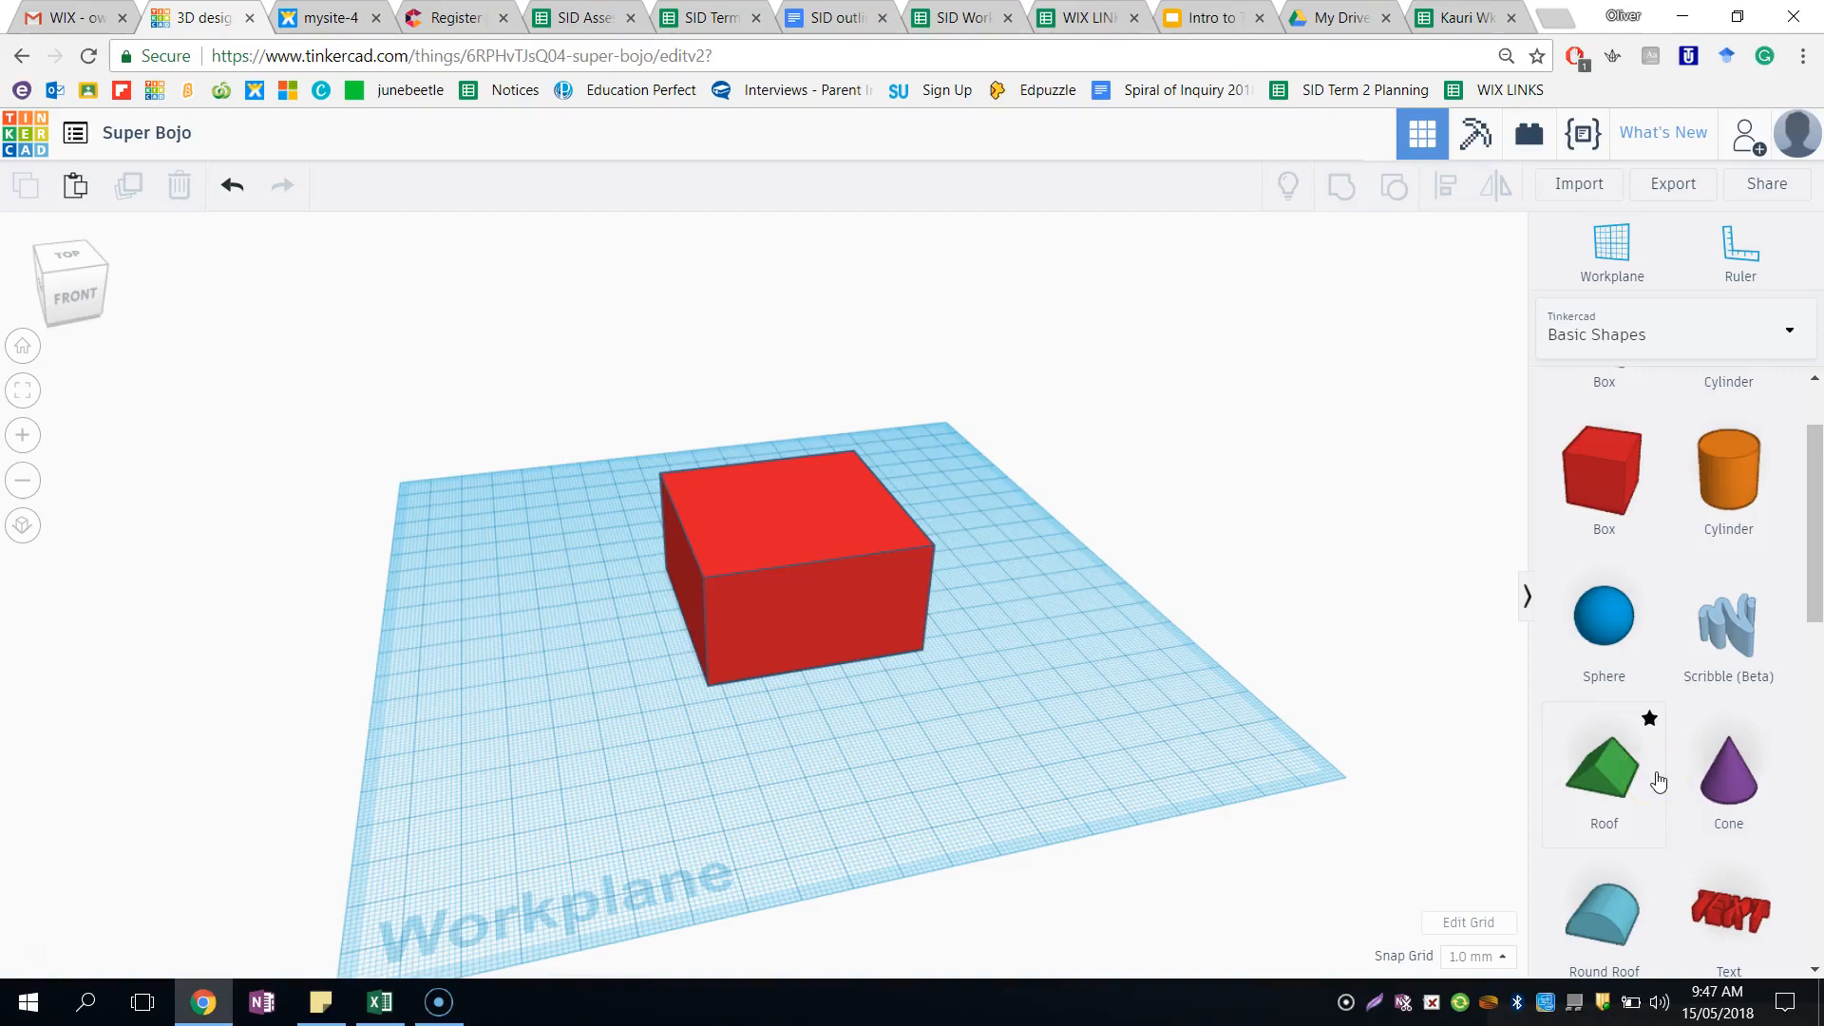
pyautogui.moveTo(1656, 783); pyautogui.dragTo(1011, 635)
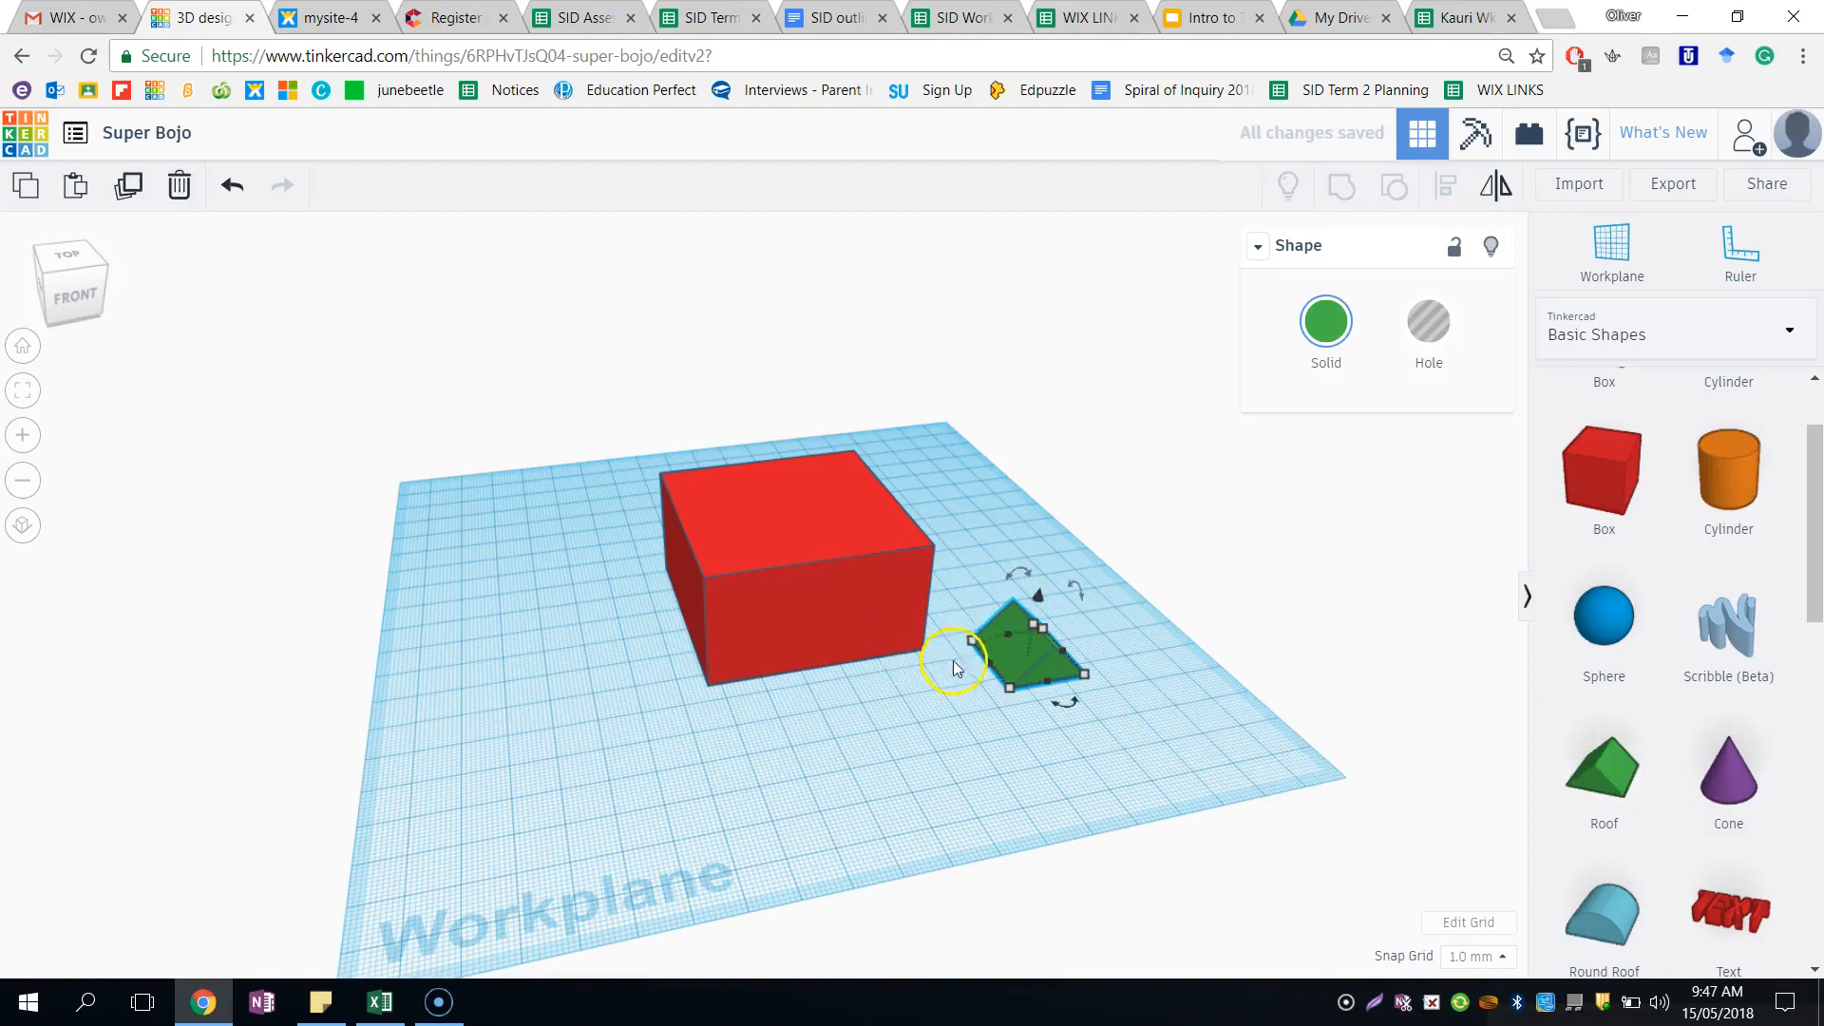
pyautogui.click(978, 697)
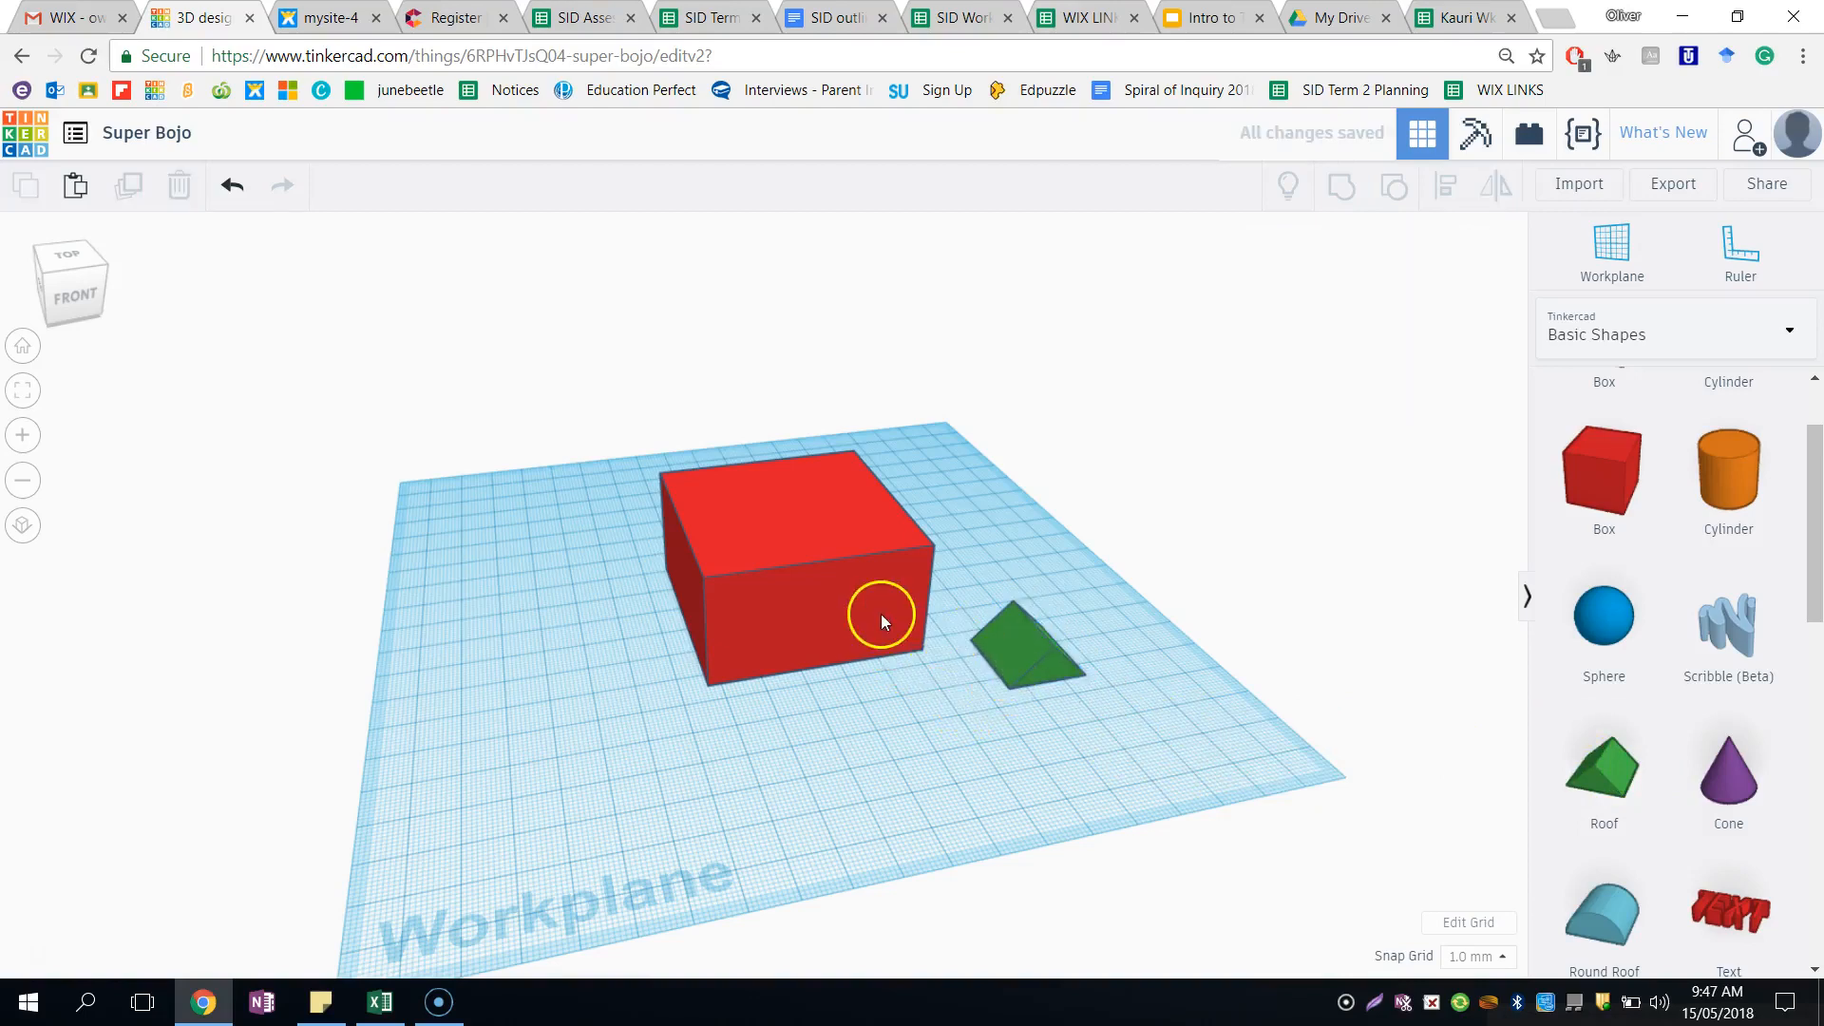
# - Check the box's height and raise the roof beside it 30 mm above the workplane
pyautogui.click(881, 614)
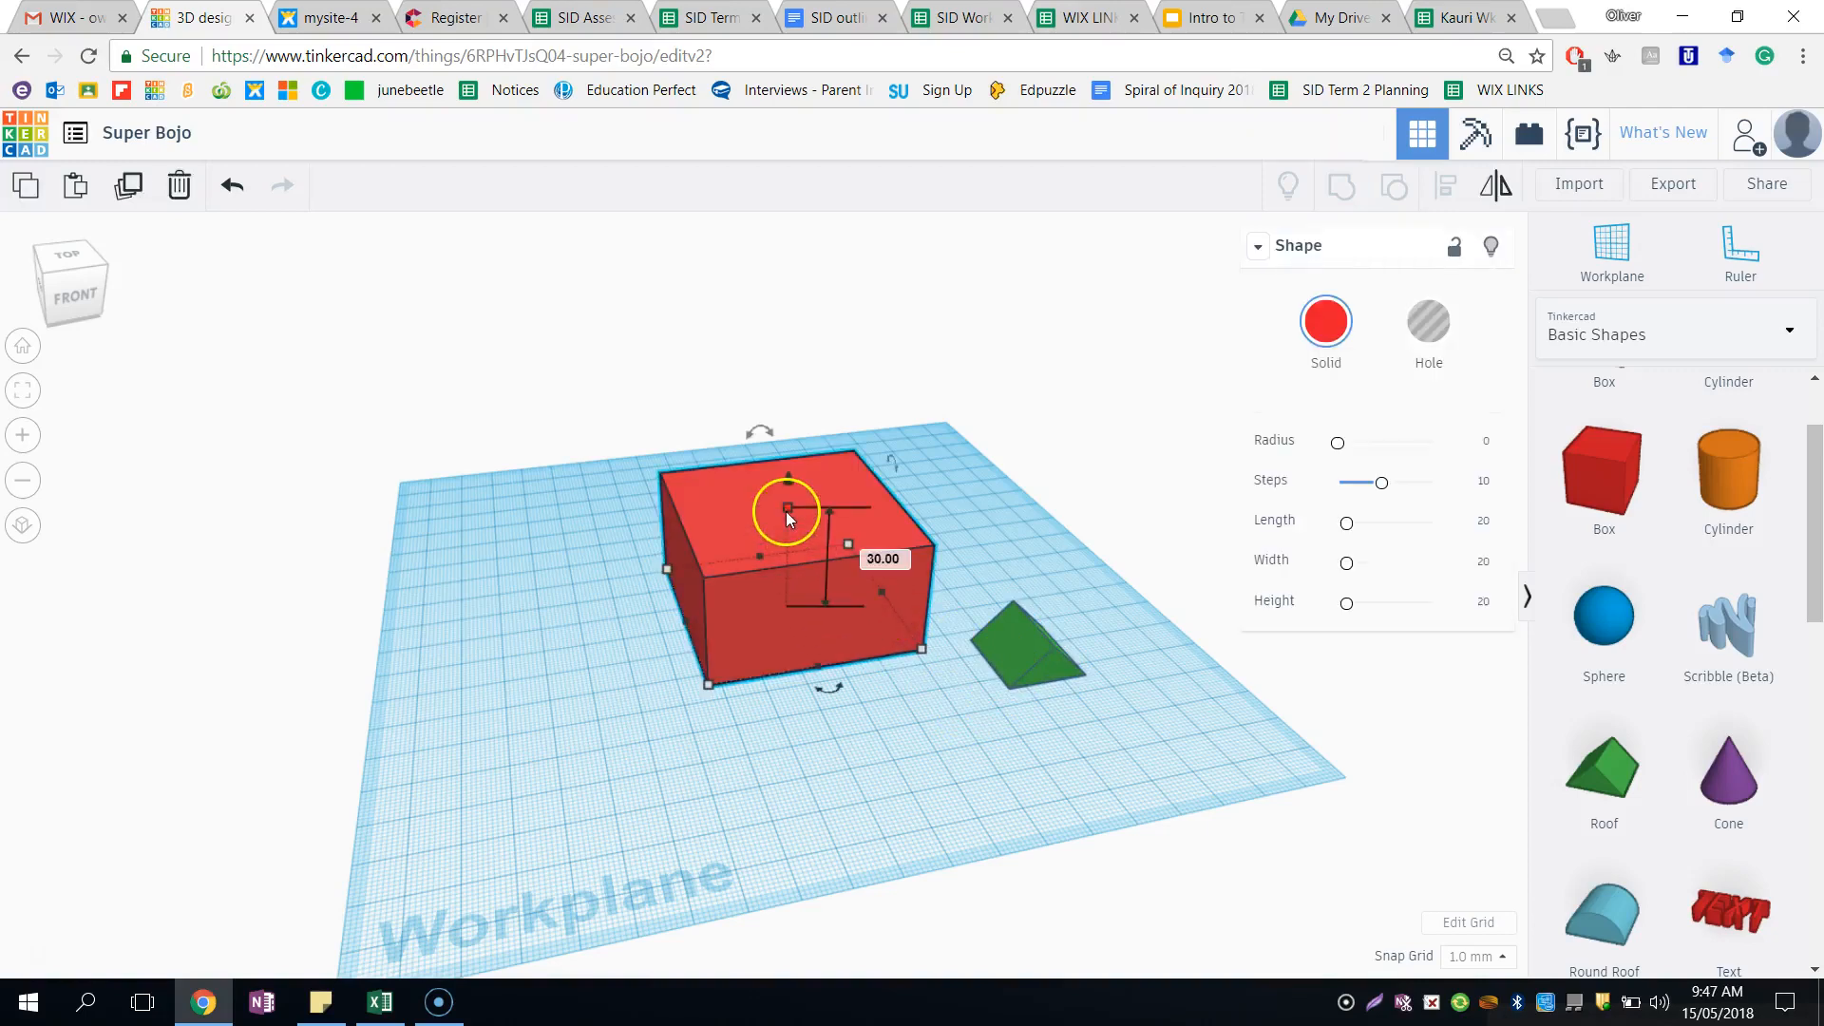
pyautogui.click(984, 697)
pyautogui.click(1005, 667)
pyautogui.moveTo(1039, 600); pyautogui.dragTo(1045, 570)
pyautogui.click(1117, 659)
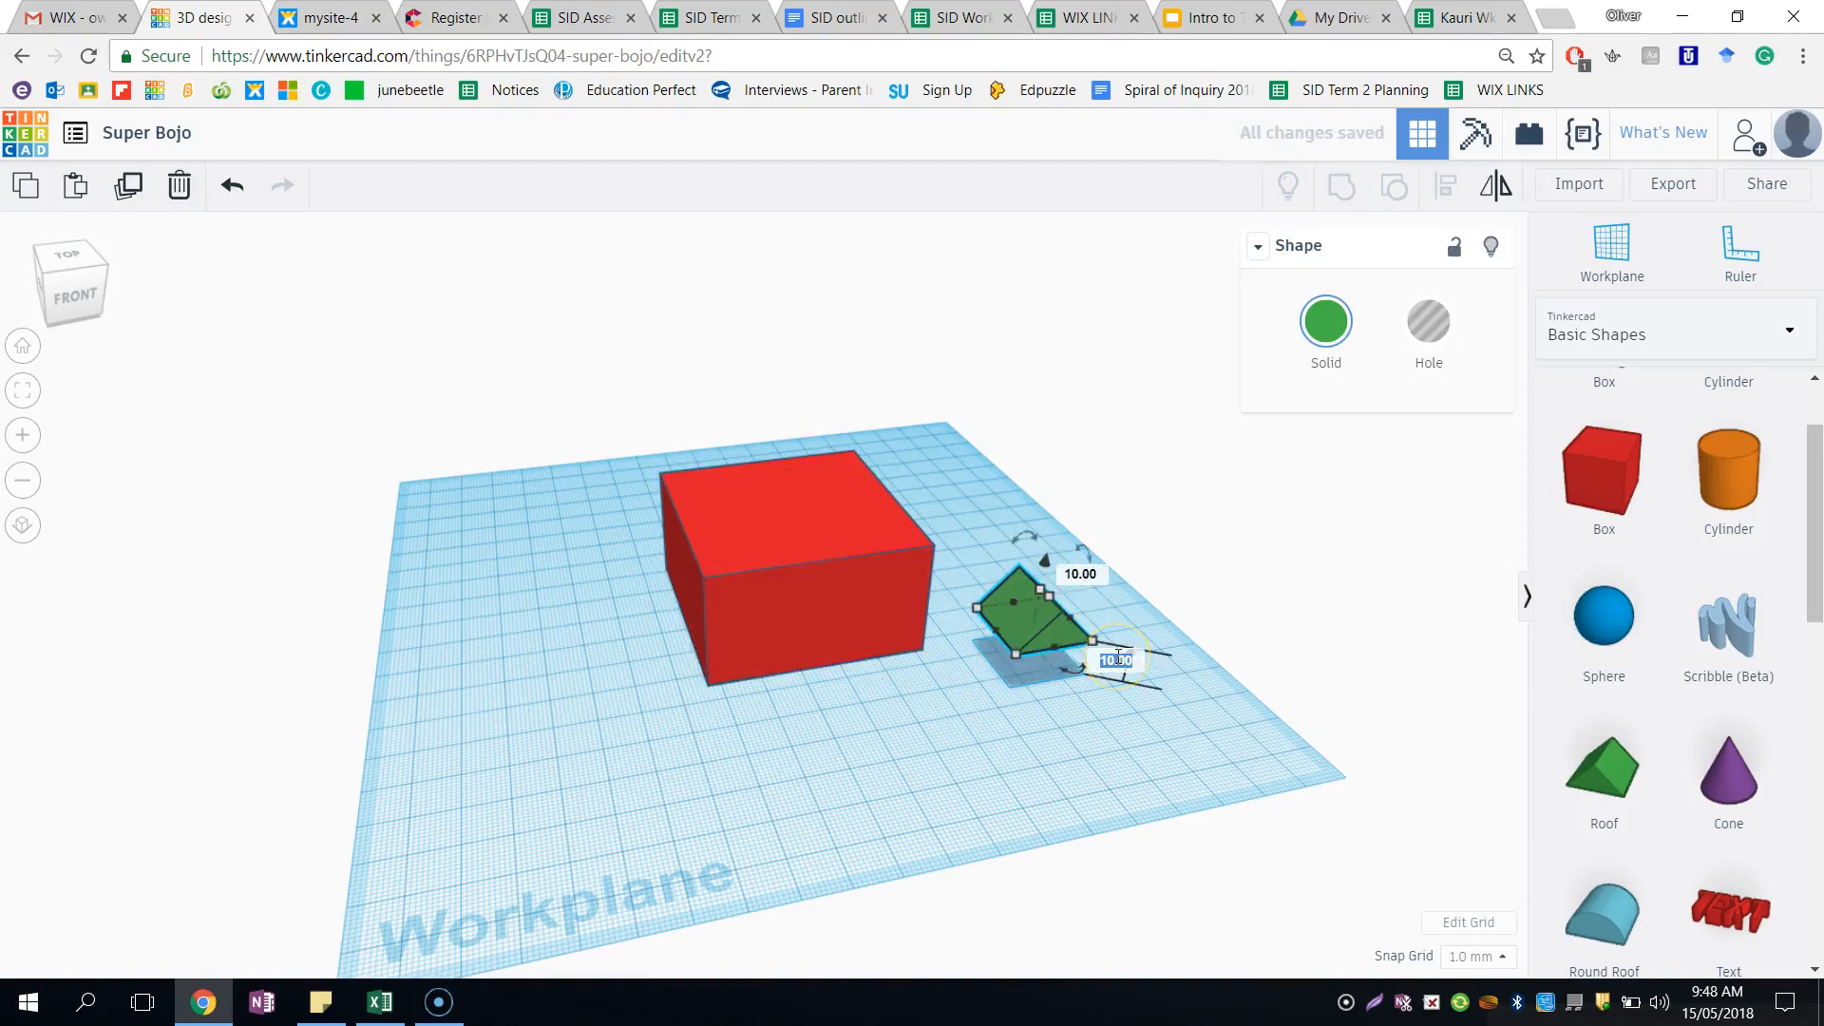
pyautogui.press('Return')
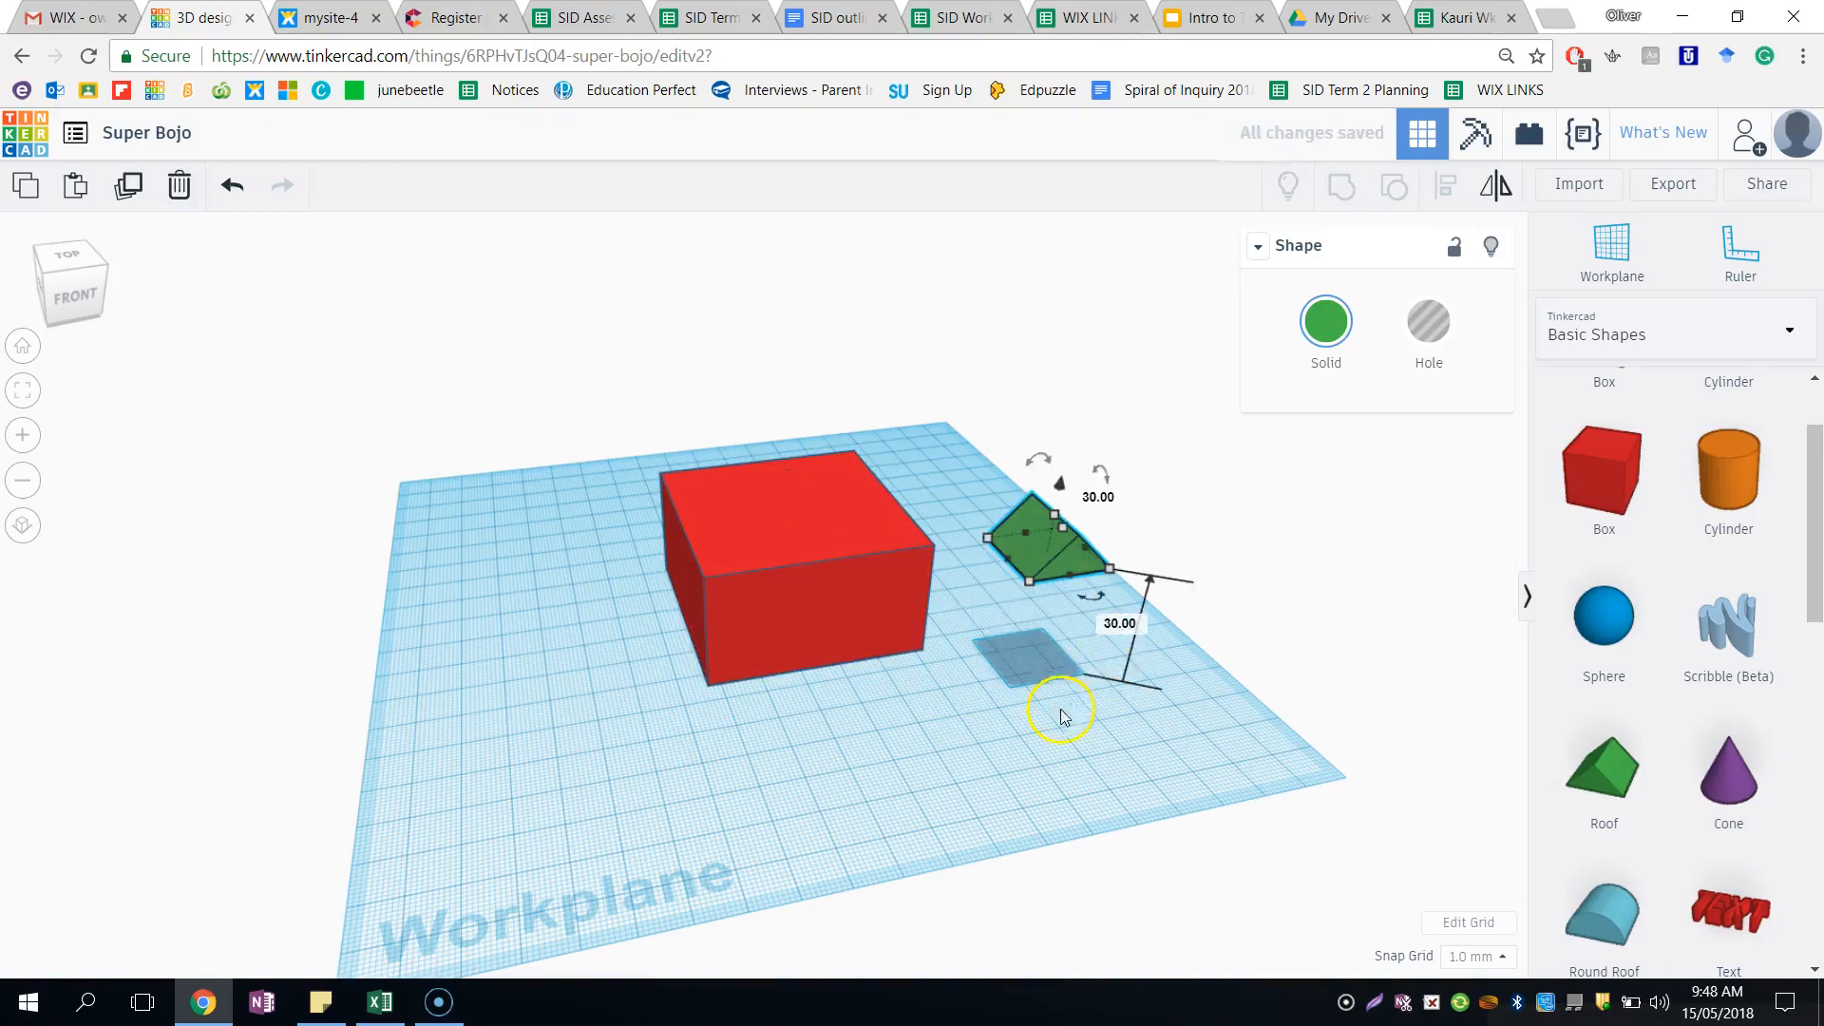
pyautogui.click(1061, 729)
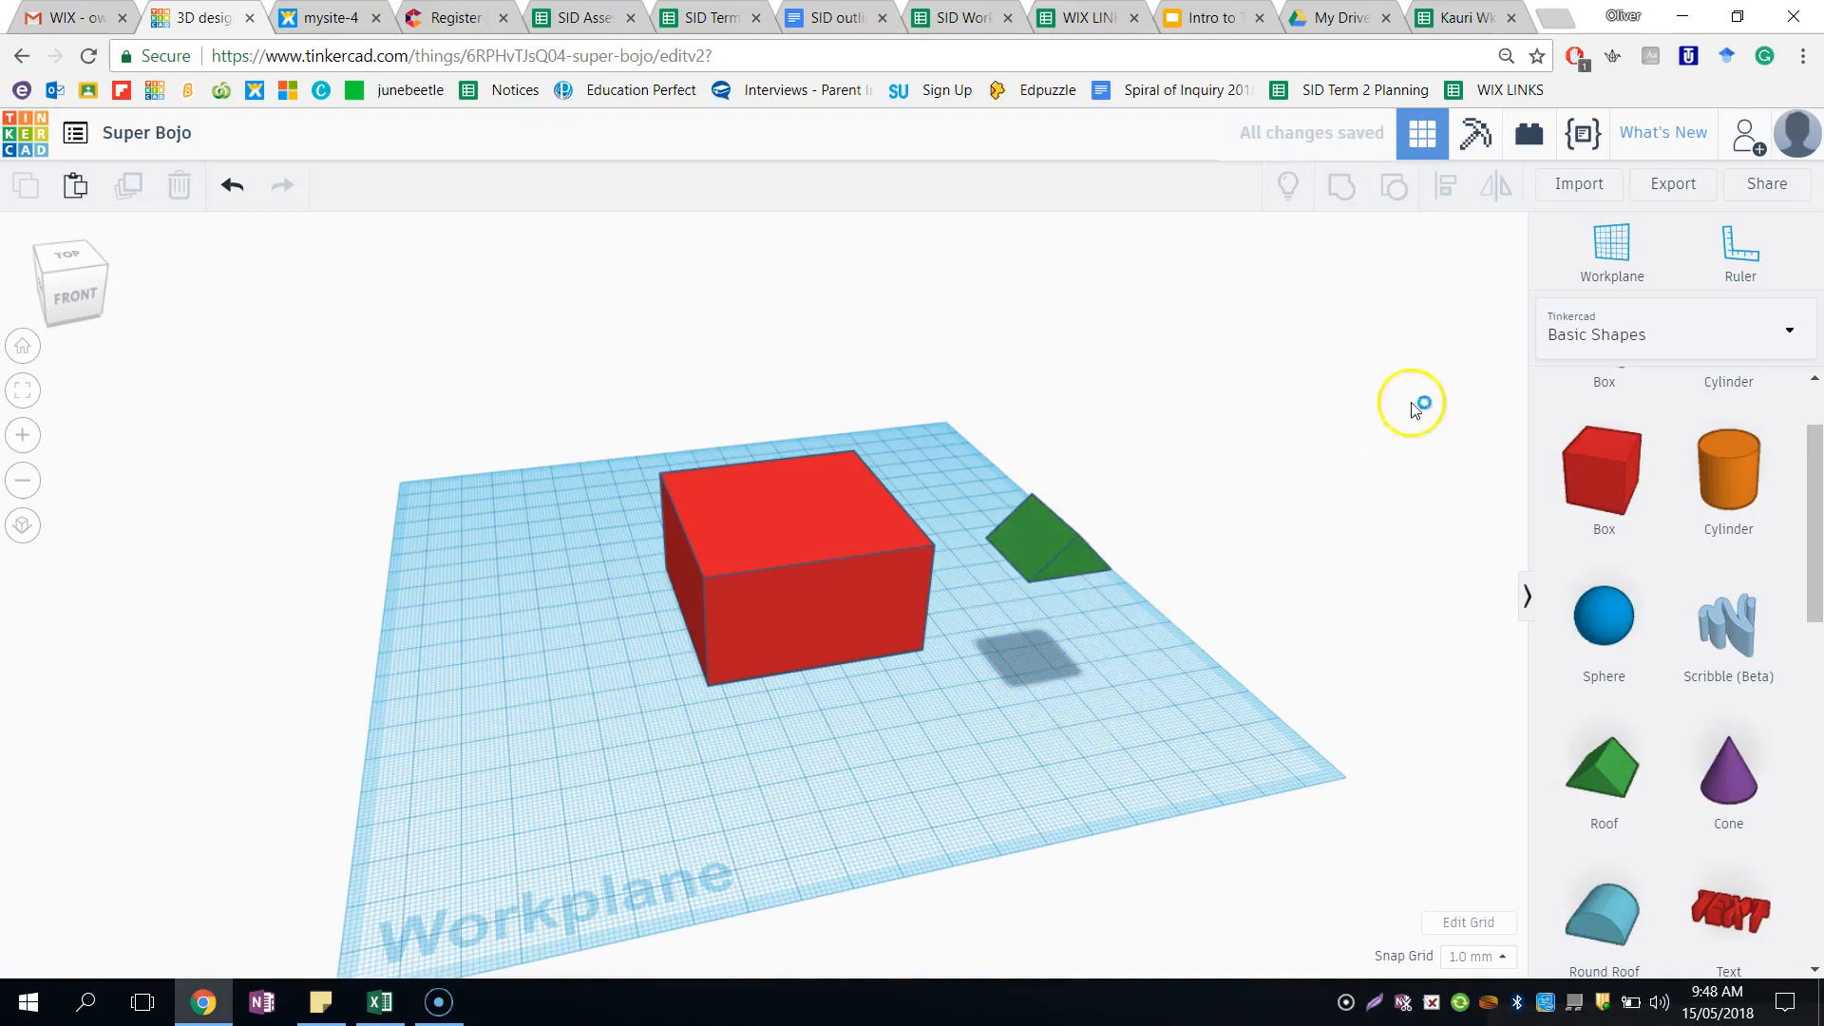
# - Add a Roof shape on the box's top face using a temporary workplane, and restore the base workplane
pyautogui.click(1612, 240)
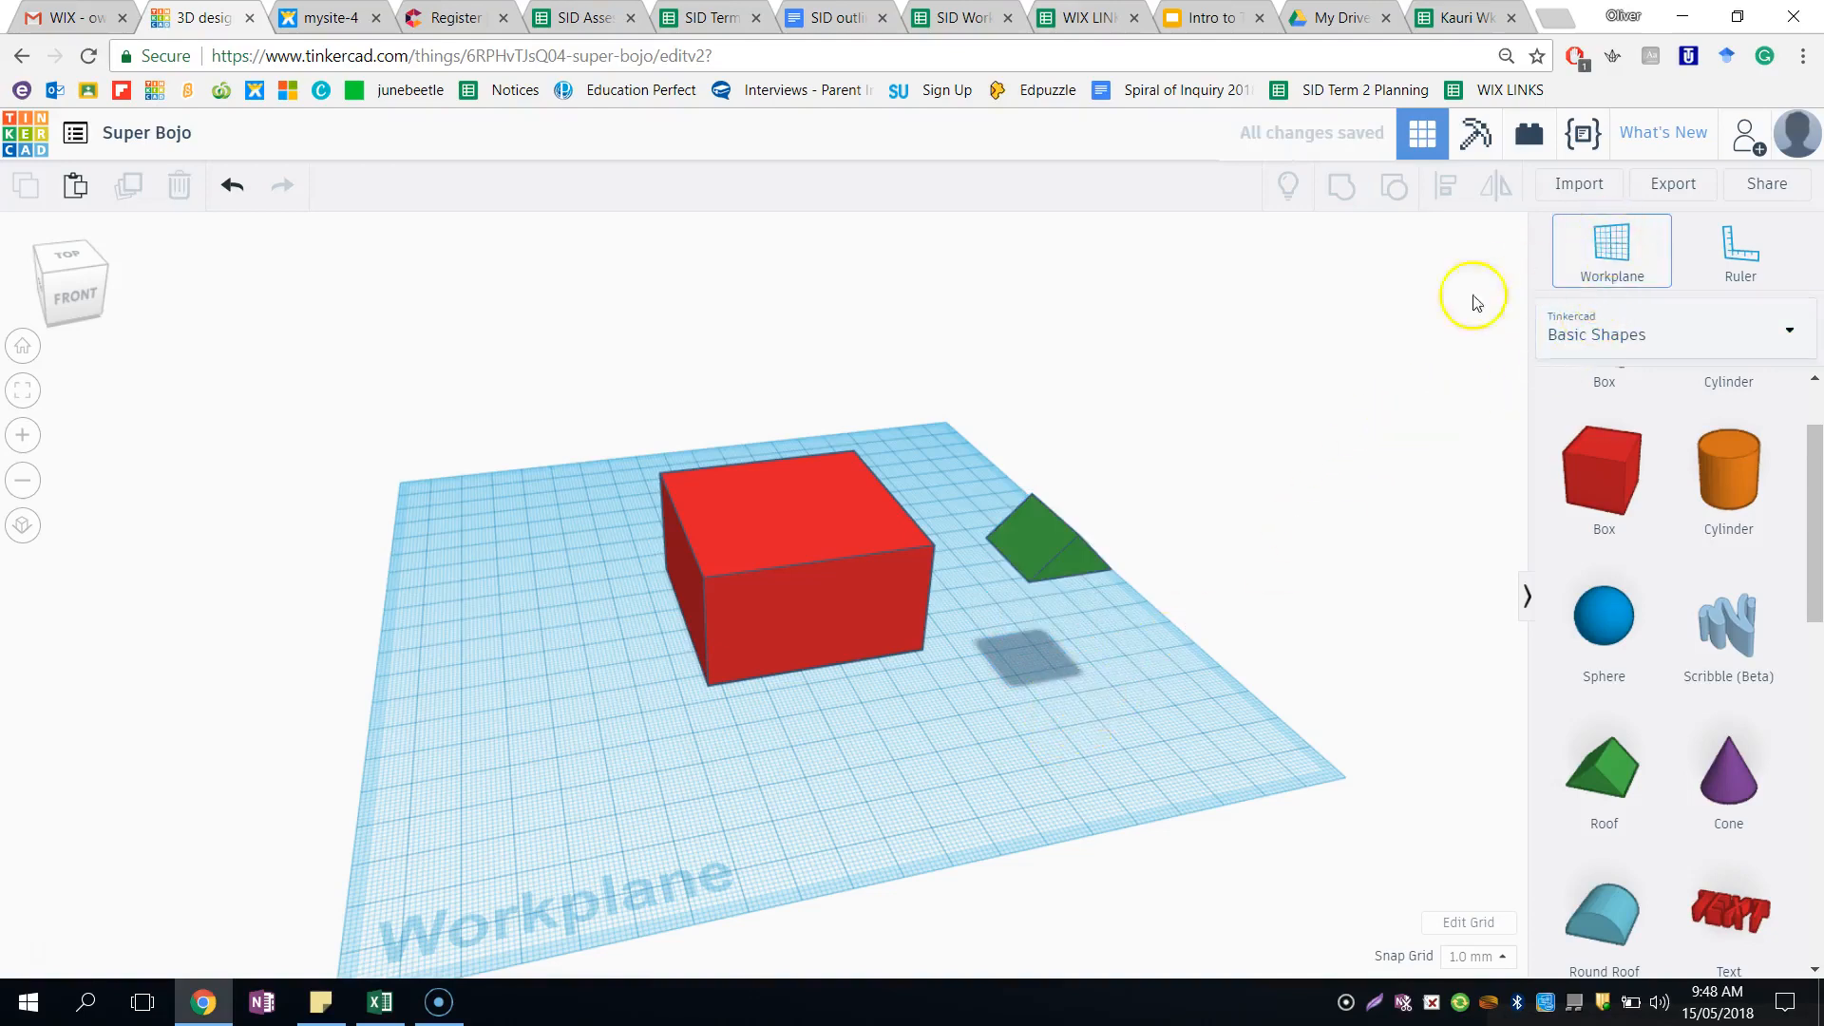
pyautogui.click(799, 510)
pyautogui.moveTo(1593, 774); pyautogui.dragTo(784, 483)
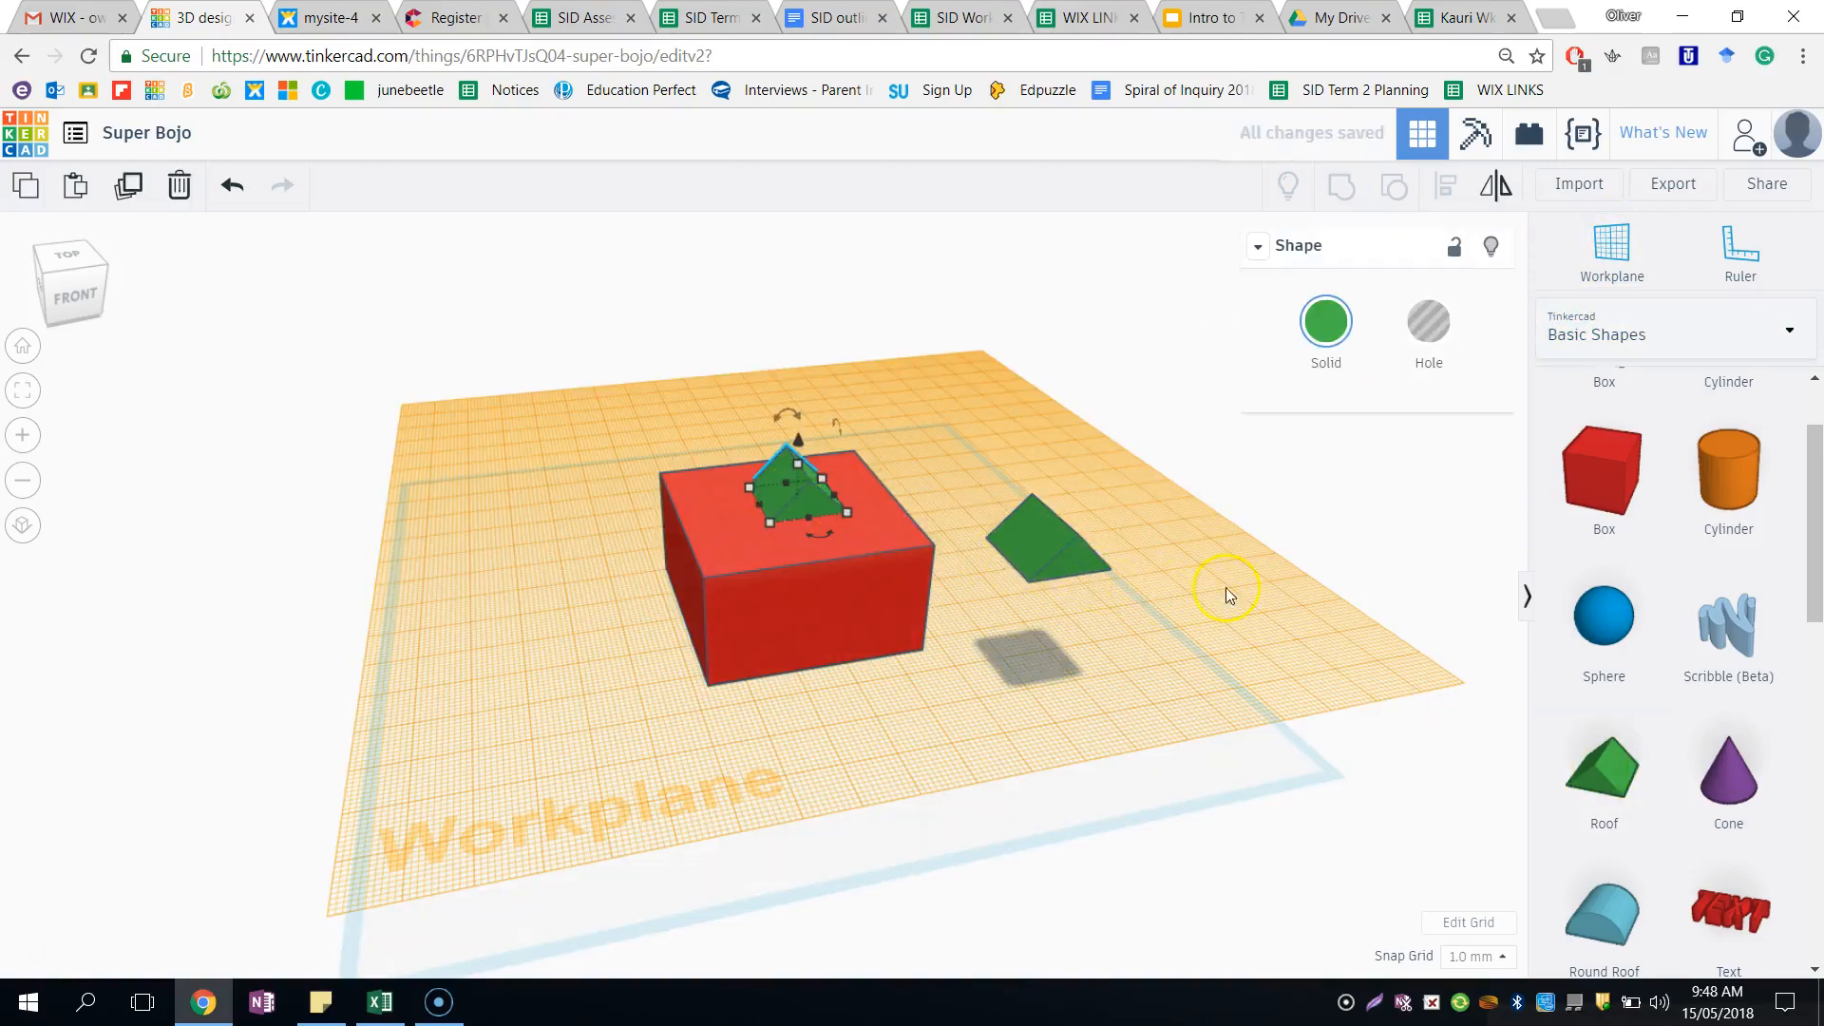
pyautogui.press('w')
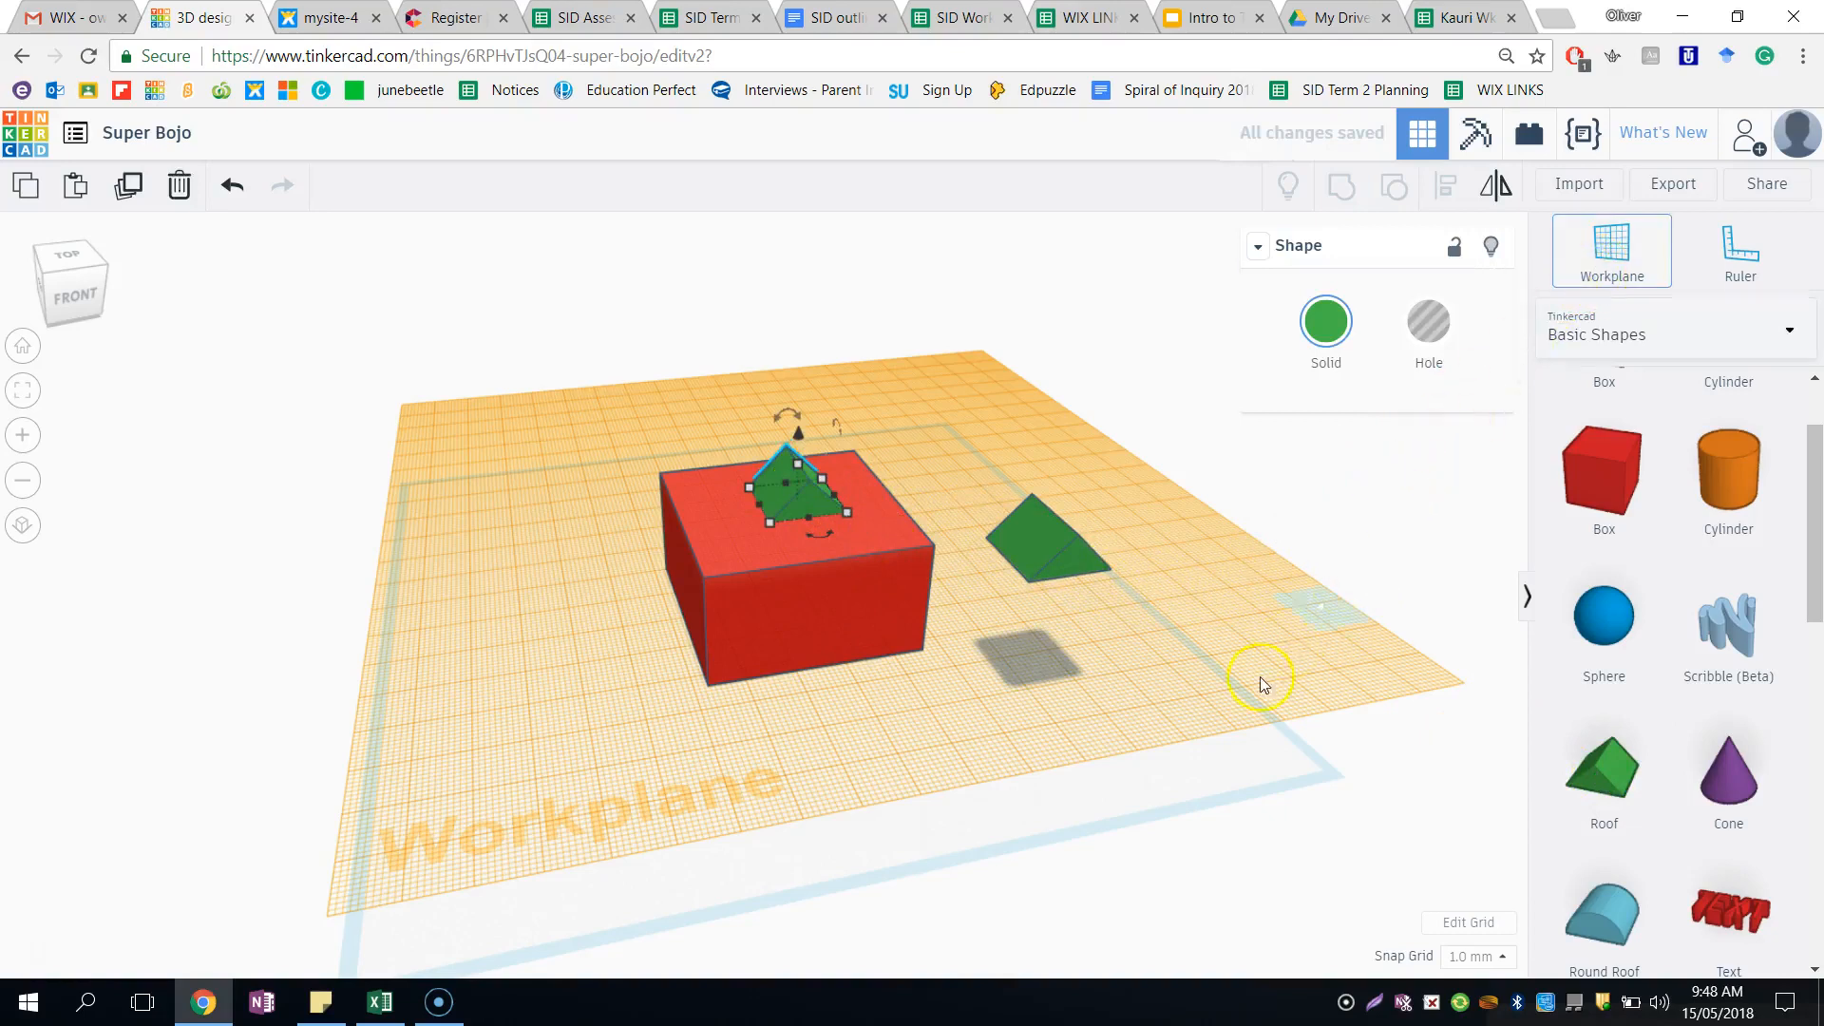
pyautogui.click(1211, 716)
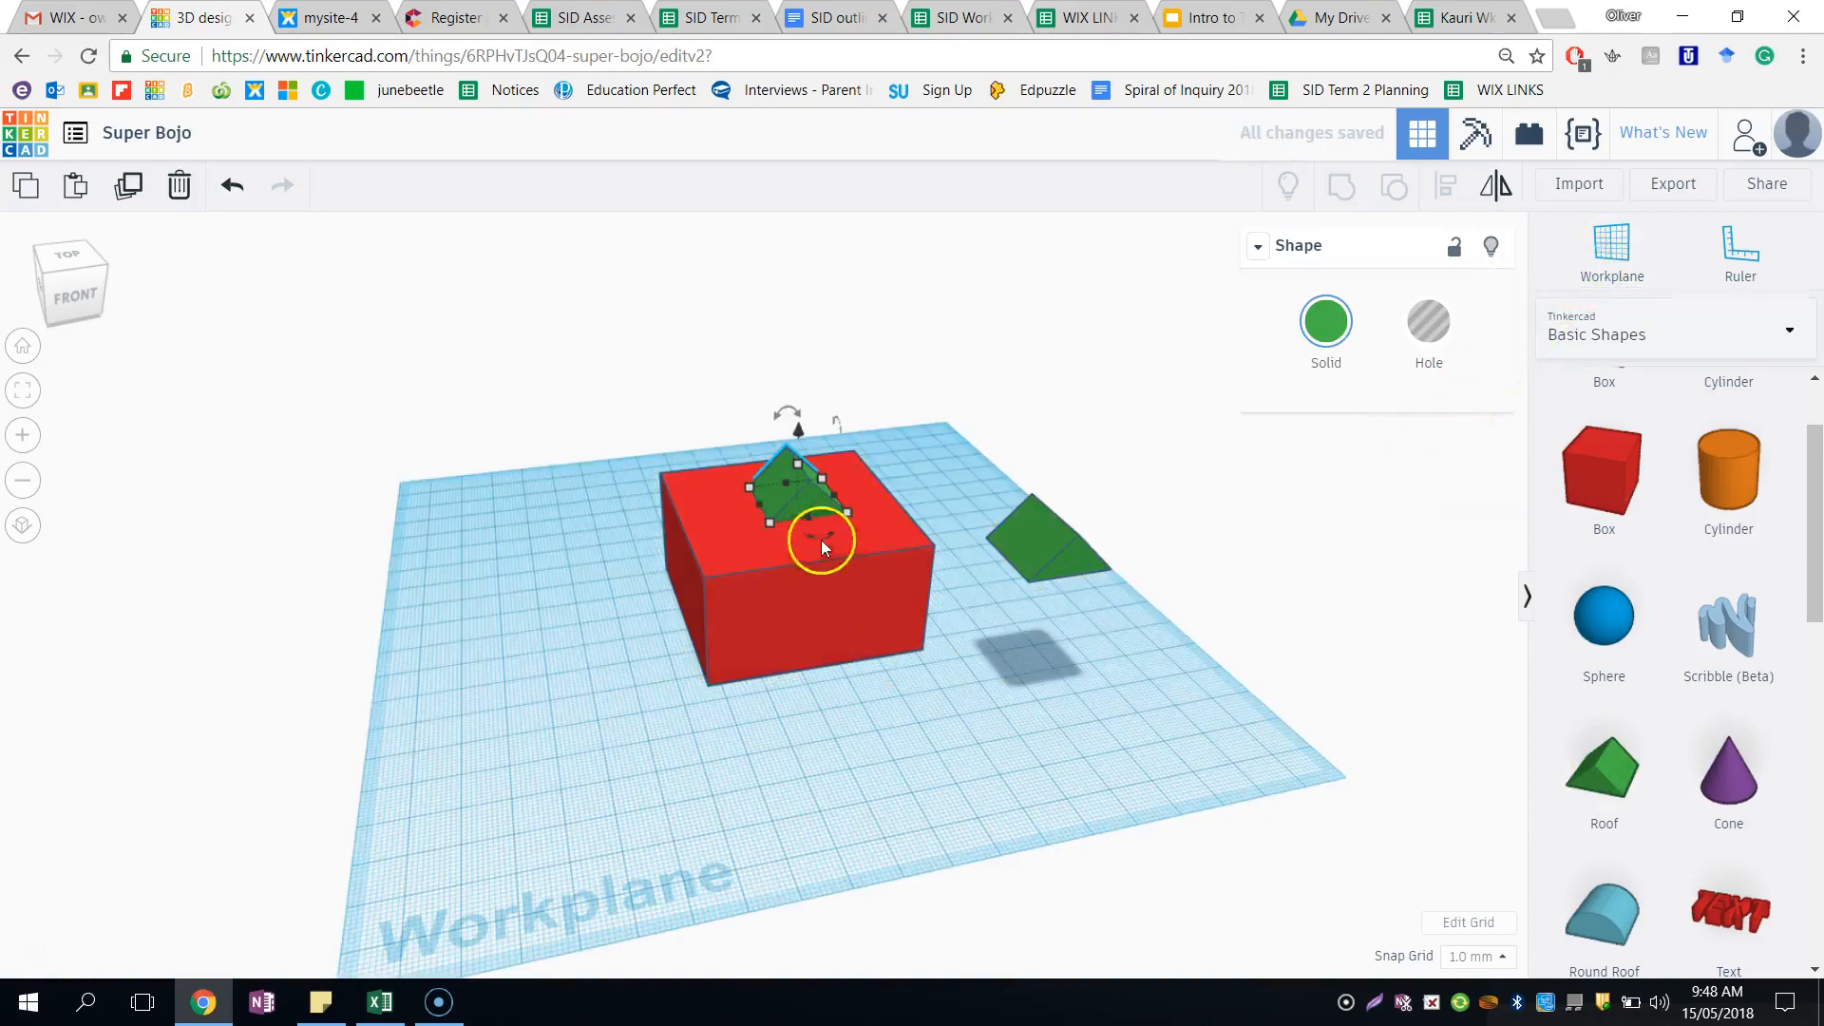
# - Enlarge the roof on top of the box by pulling out its front corner past the box's front edge
pyautogui.moveTo(807, 502); pyautogui.dragTo(999, 605)
pyautogui.click(1081, 641)
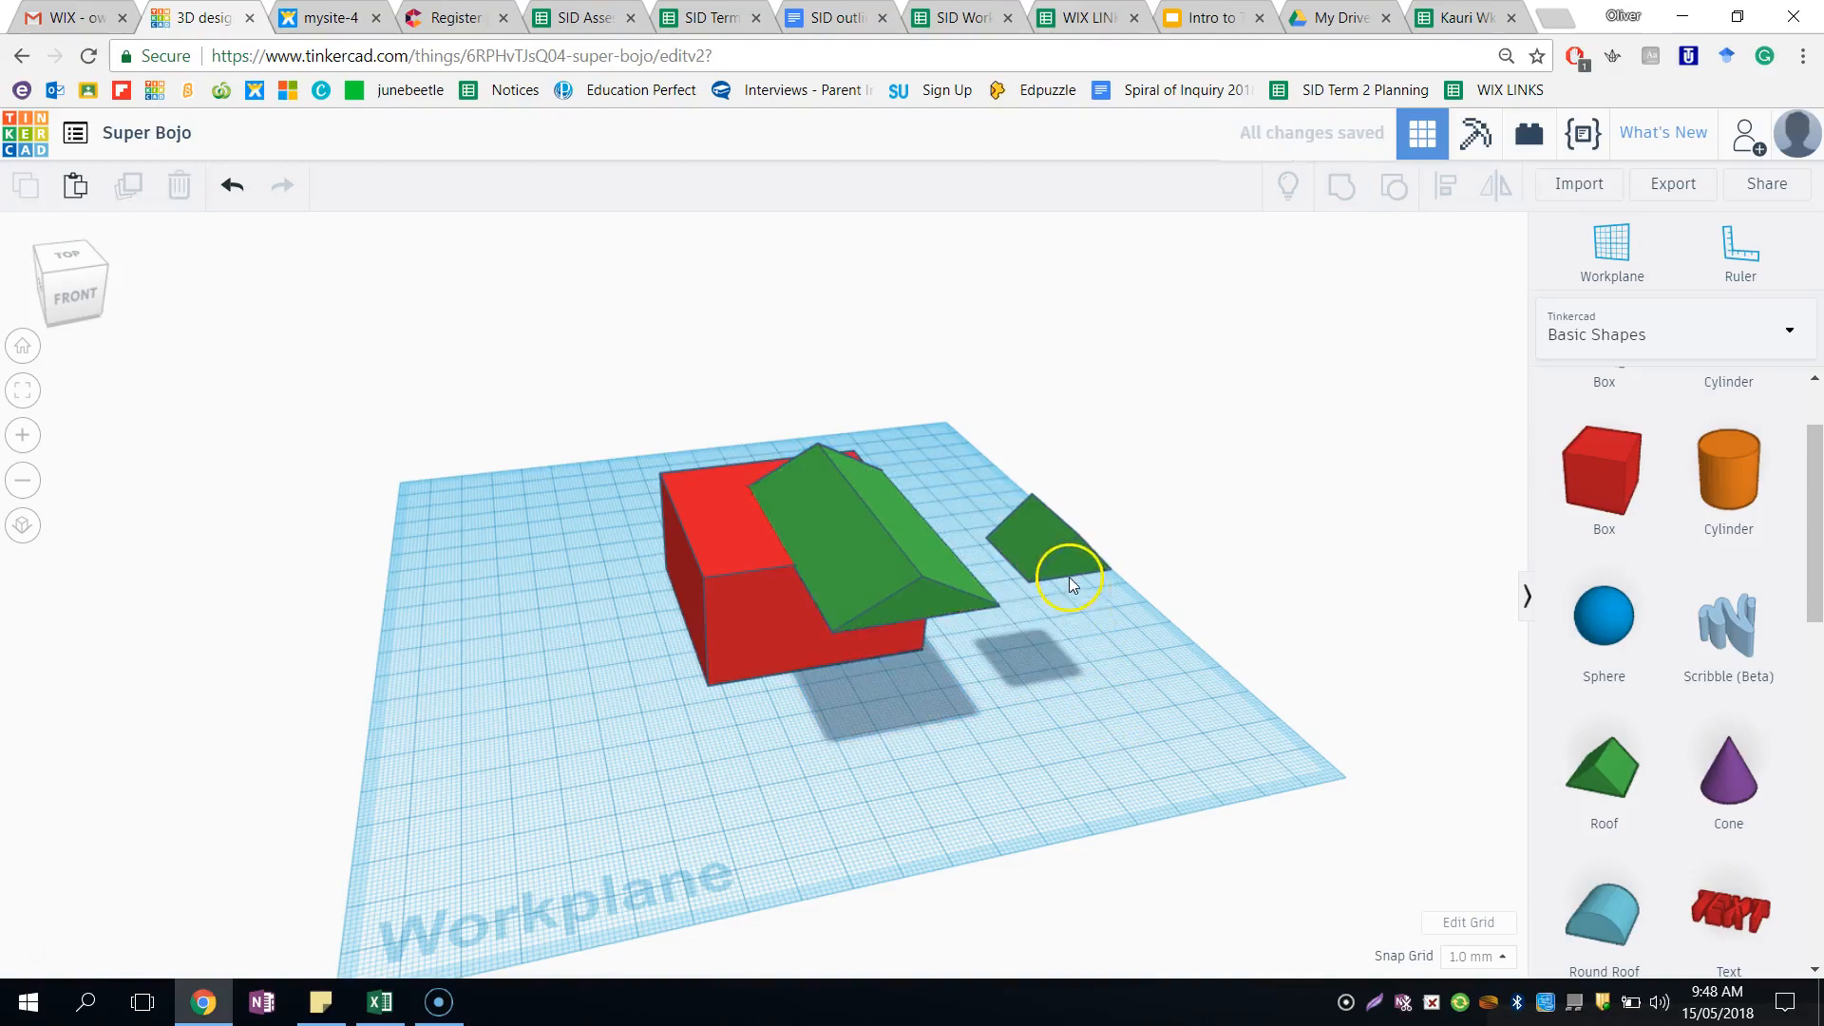
# - Delete the small spare roof floating beside the box
pyautogui.click(1064, 560)
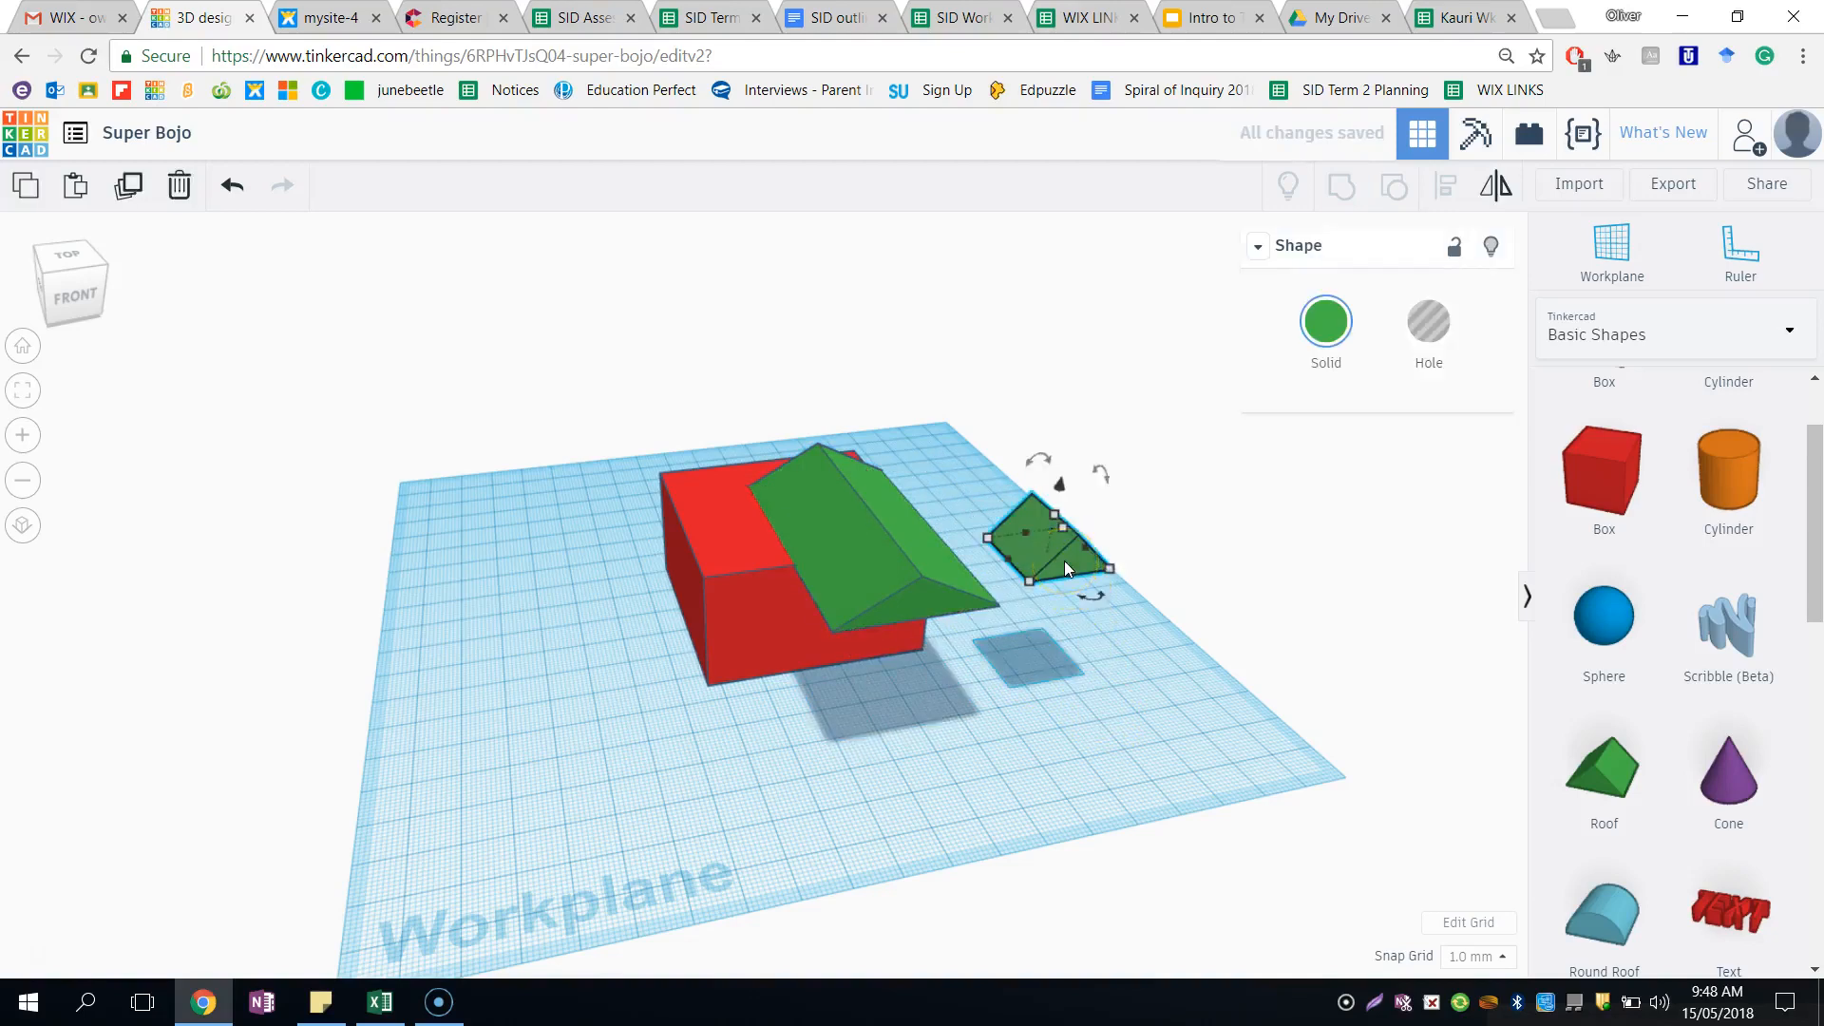
pyautogui.press('Delete')
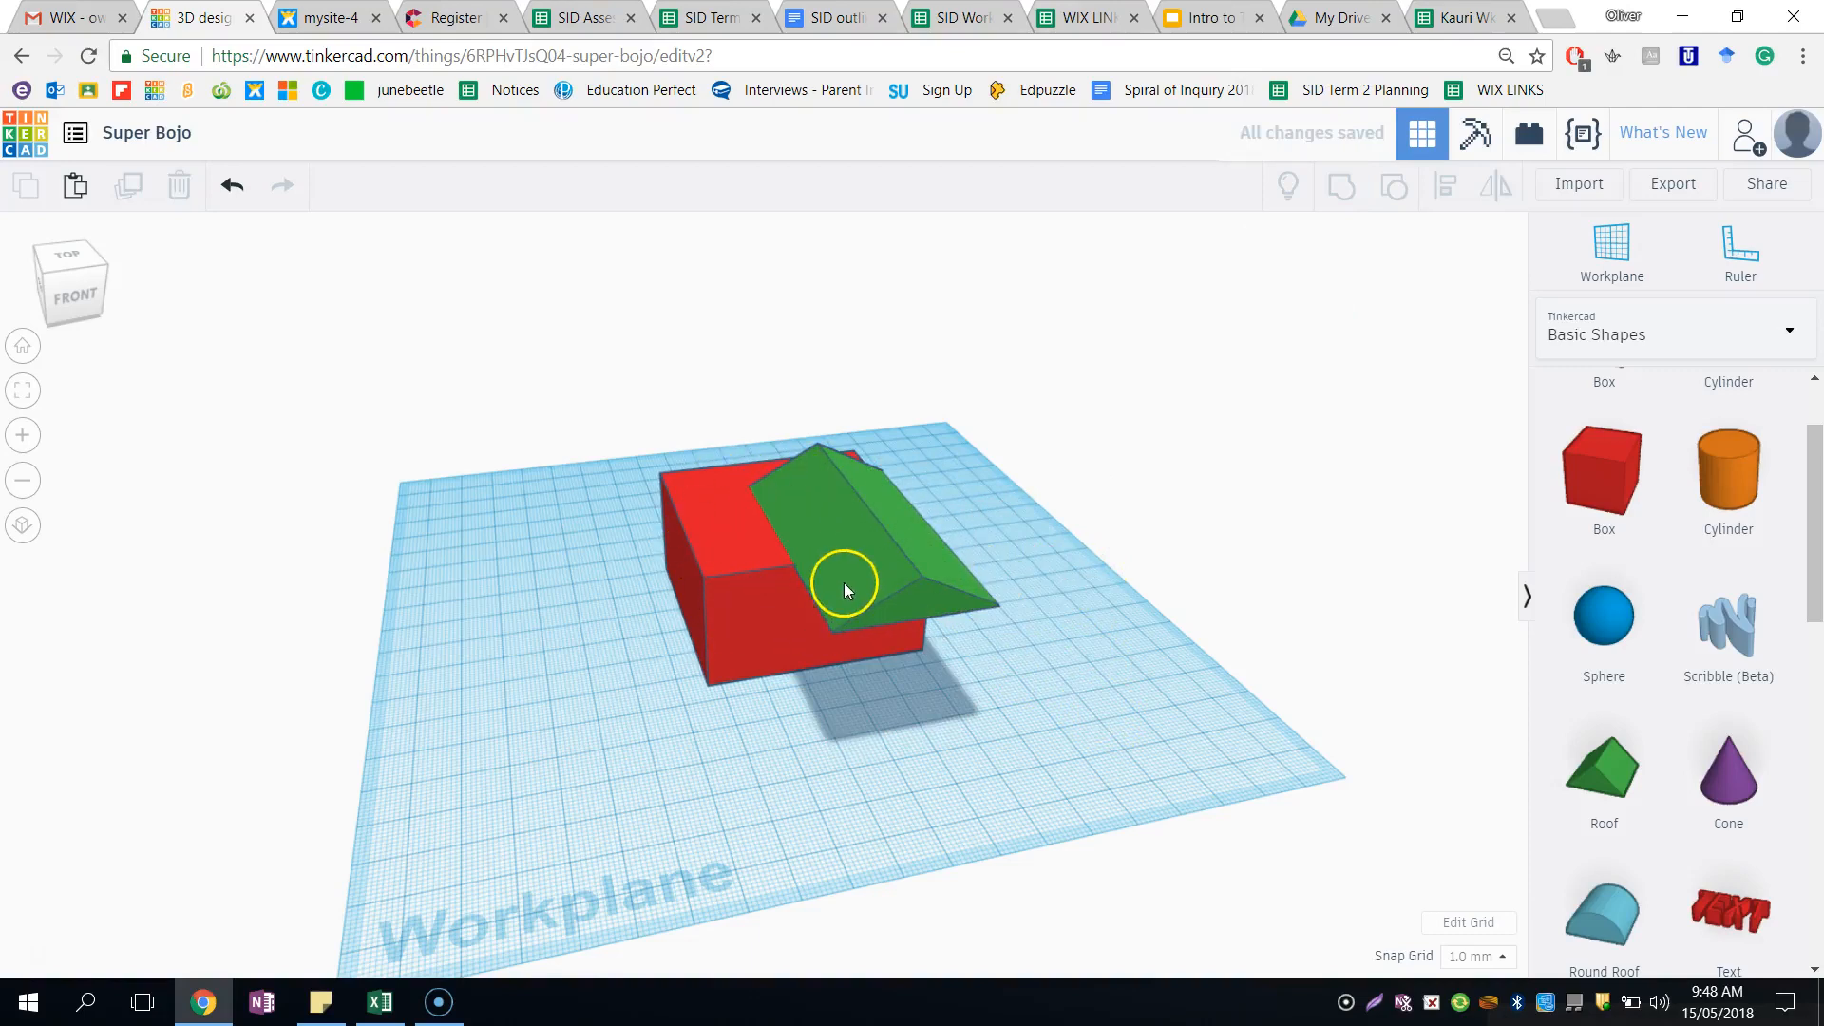
# - Align the box and the roof on their centres along both horizontal axes
pyautogui.moveTo(600, 440); pyautogui.dragTo(1066, 727)
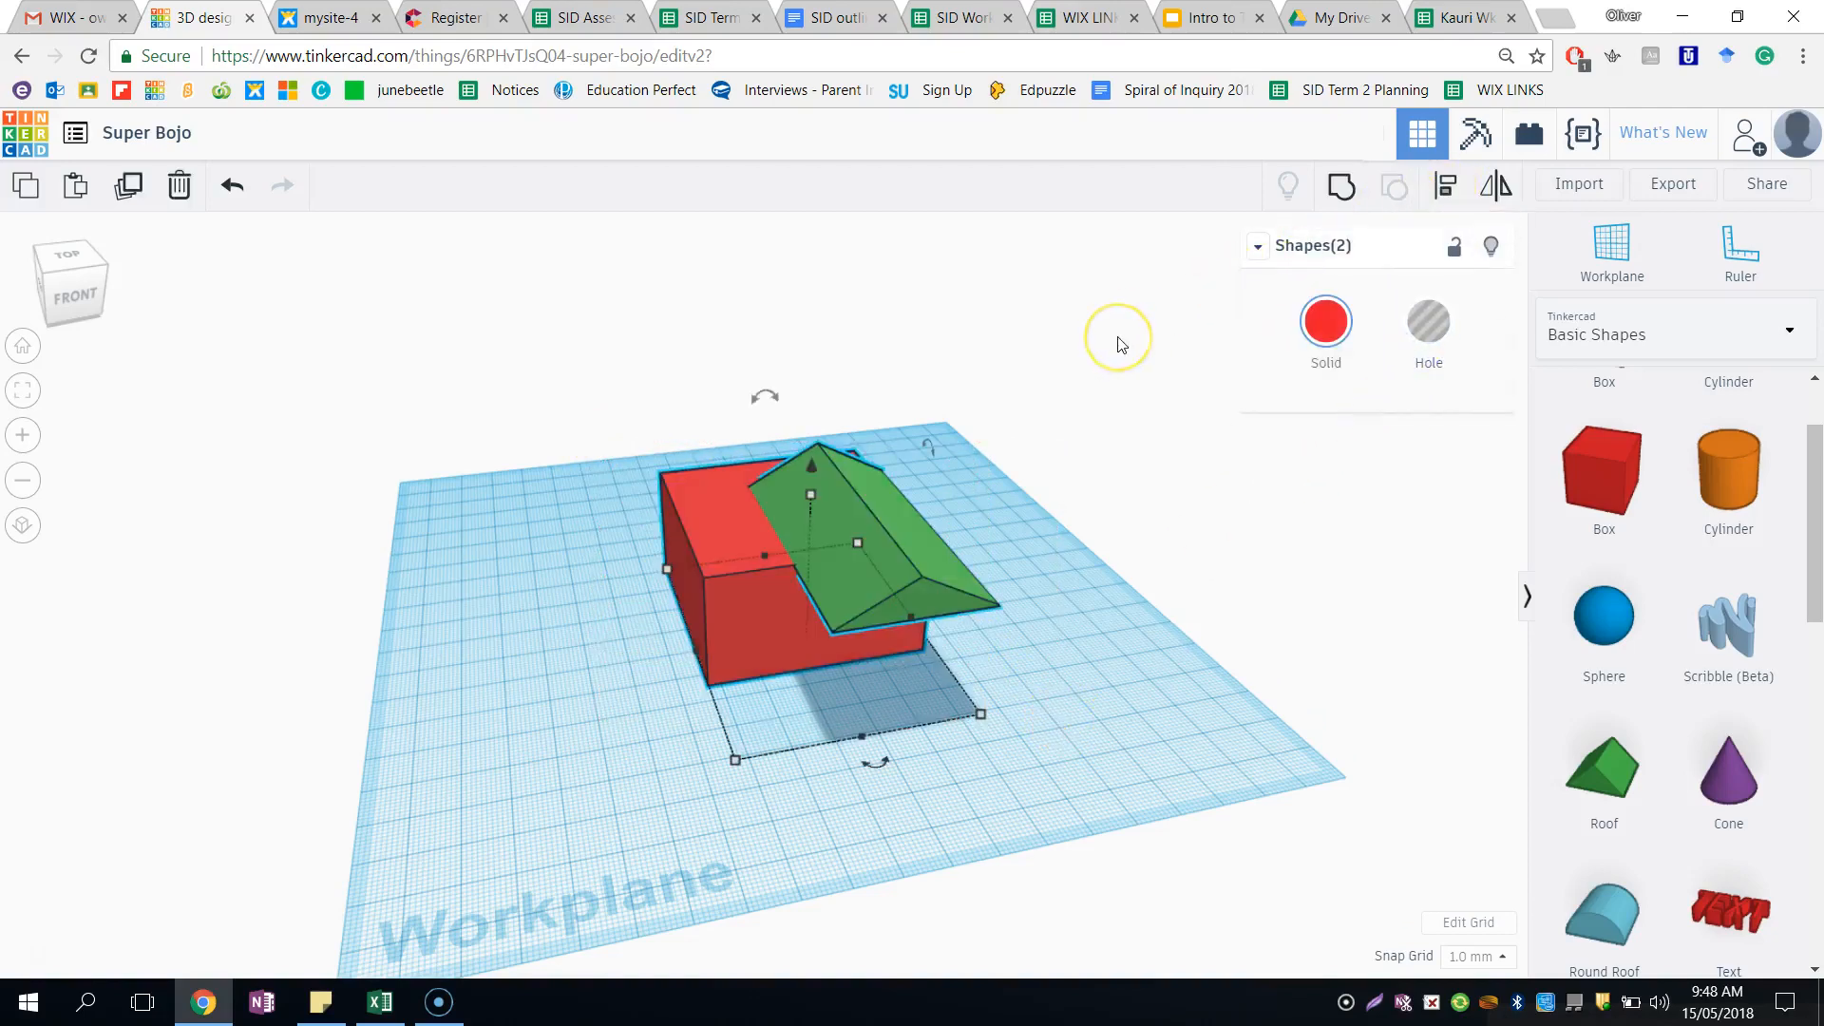
pyautogui.press('l')
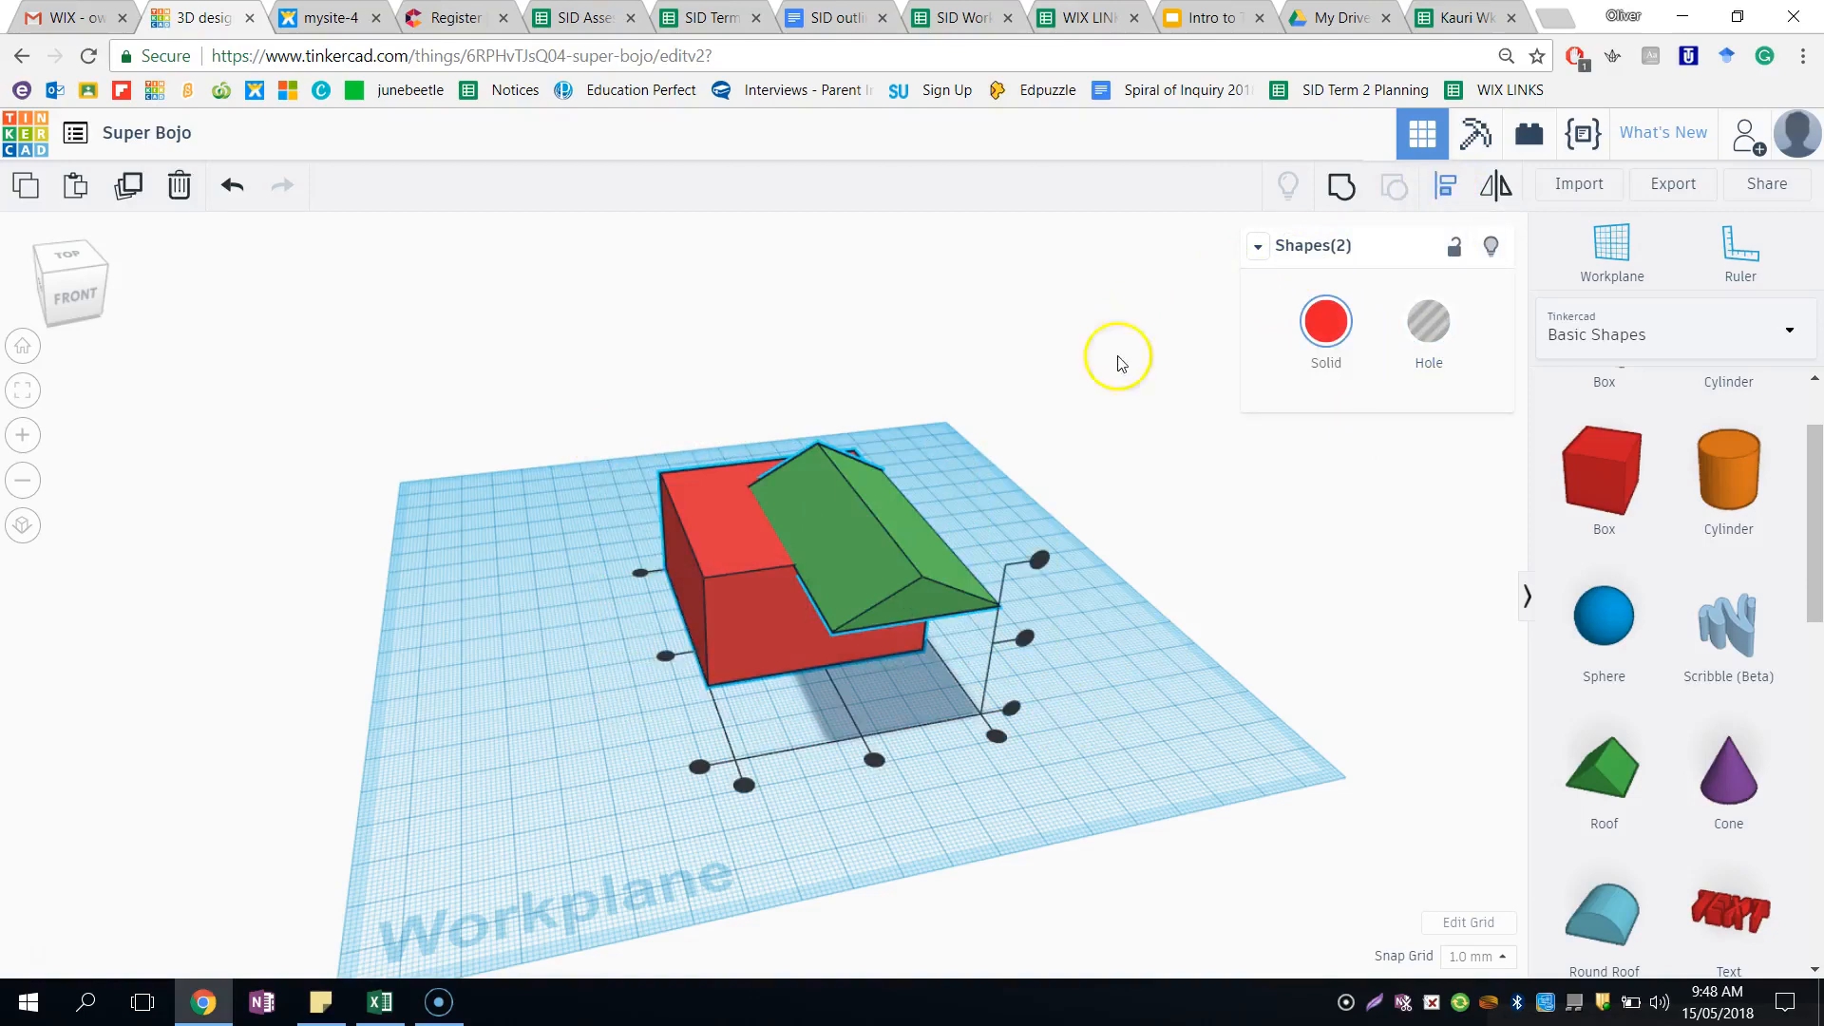
pyautogui.click(874, 761)
pyautogui.click(672, 656)
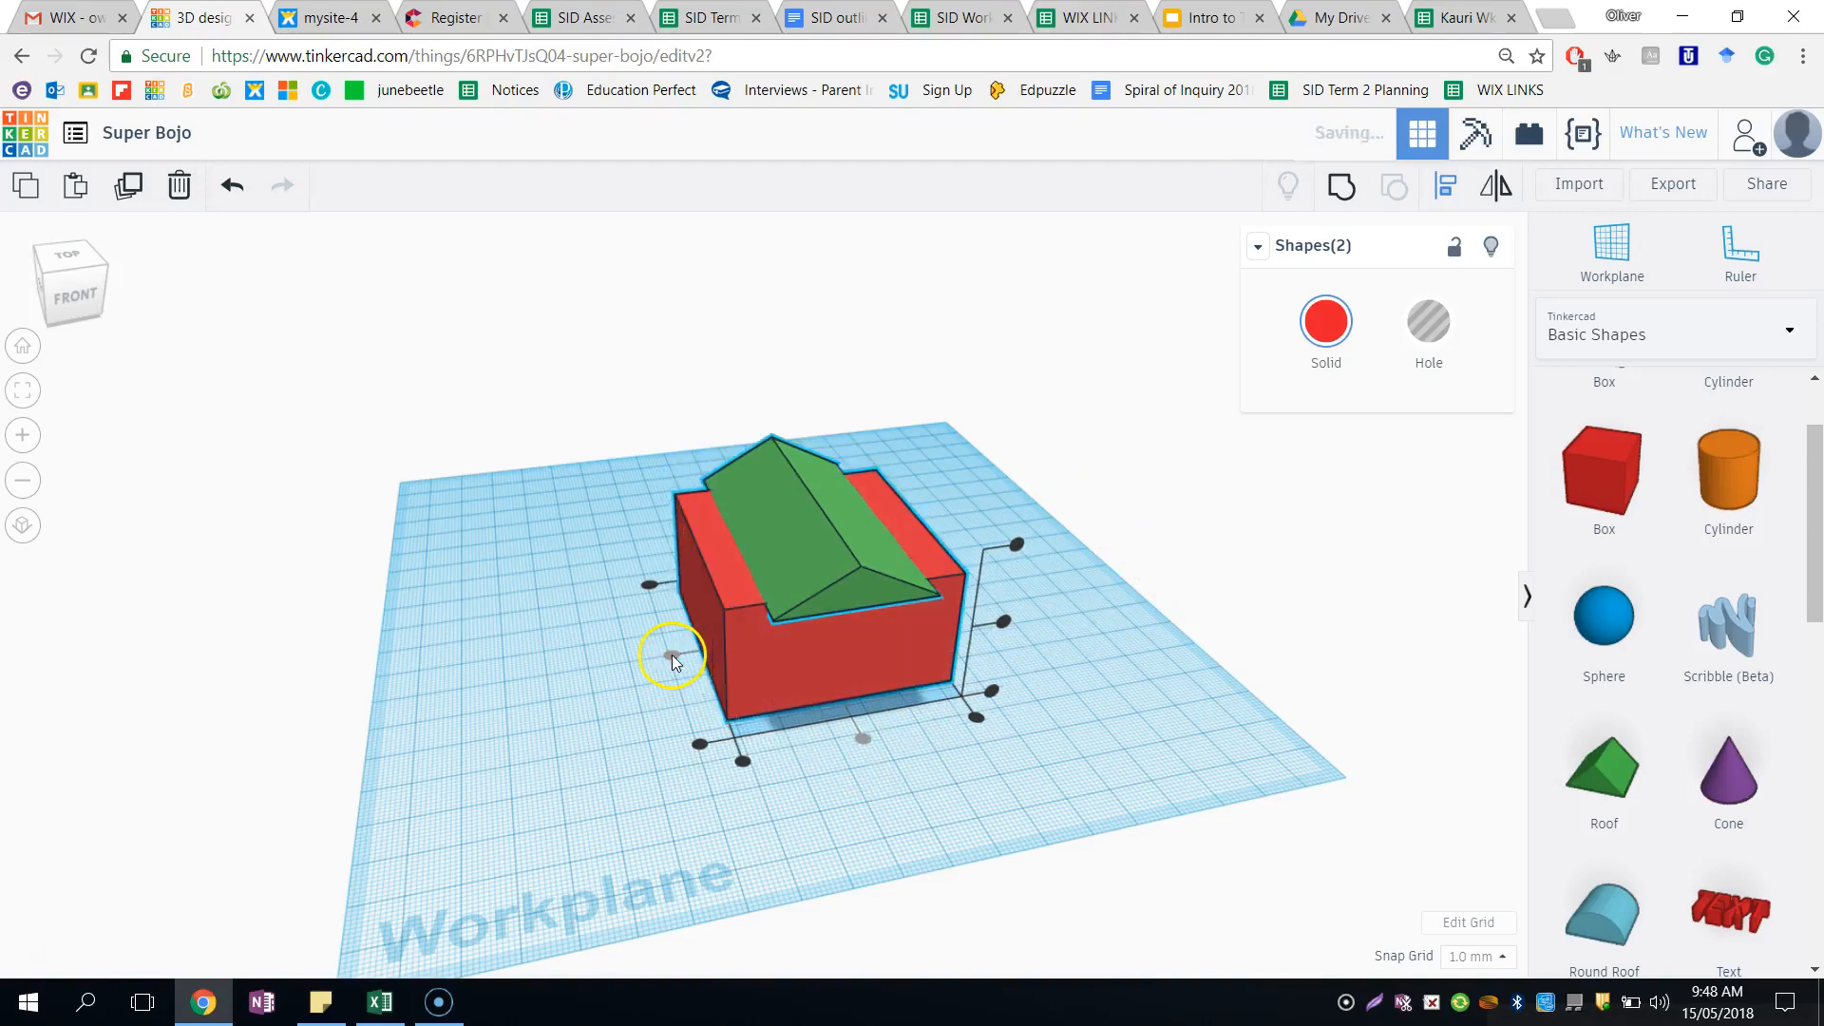
# - Widen the roof by pulling its side edge out past the right side of the box
pyautogui.click(1180, 572)
pyautogui.moveTo(1180, 573); pyautogui.dragTo(1092, 598, button='right')
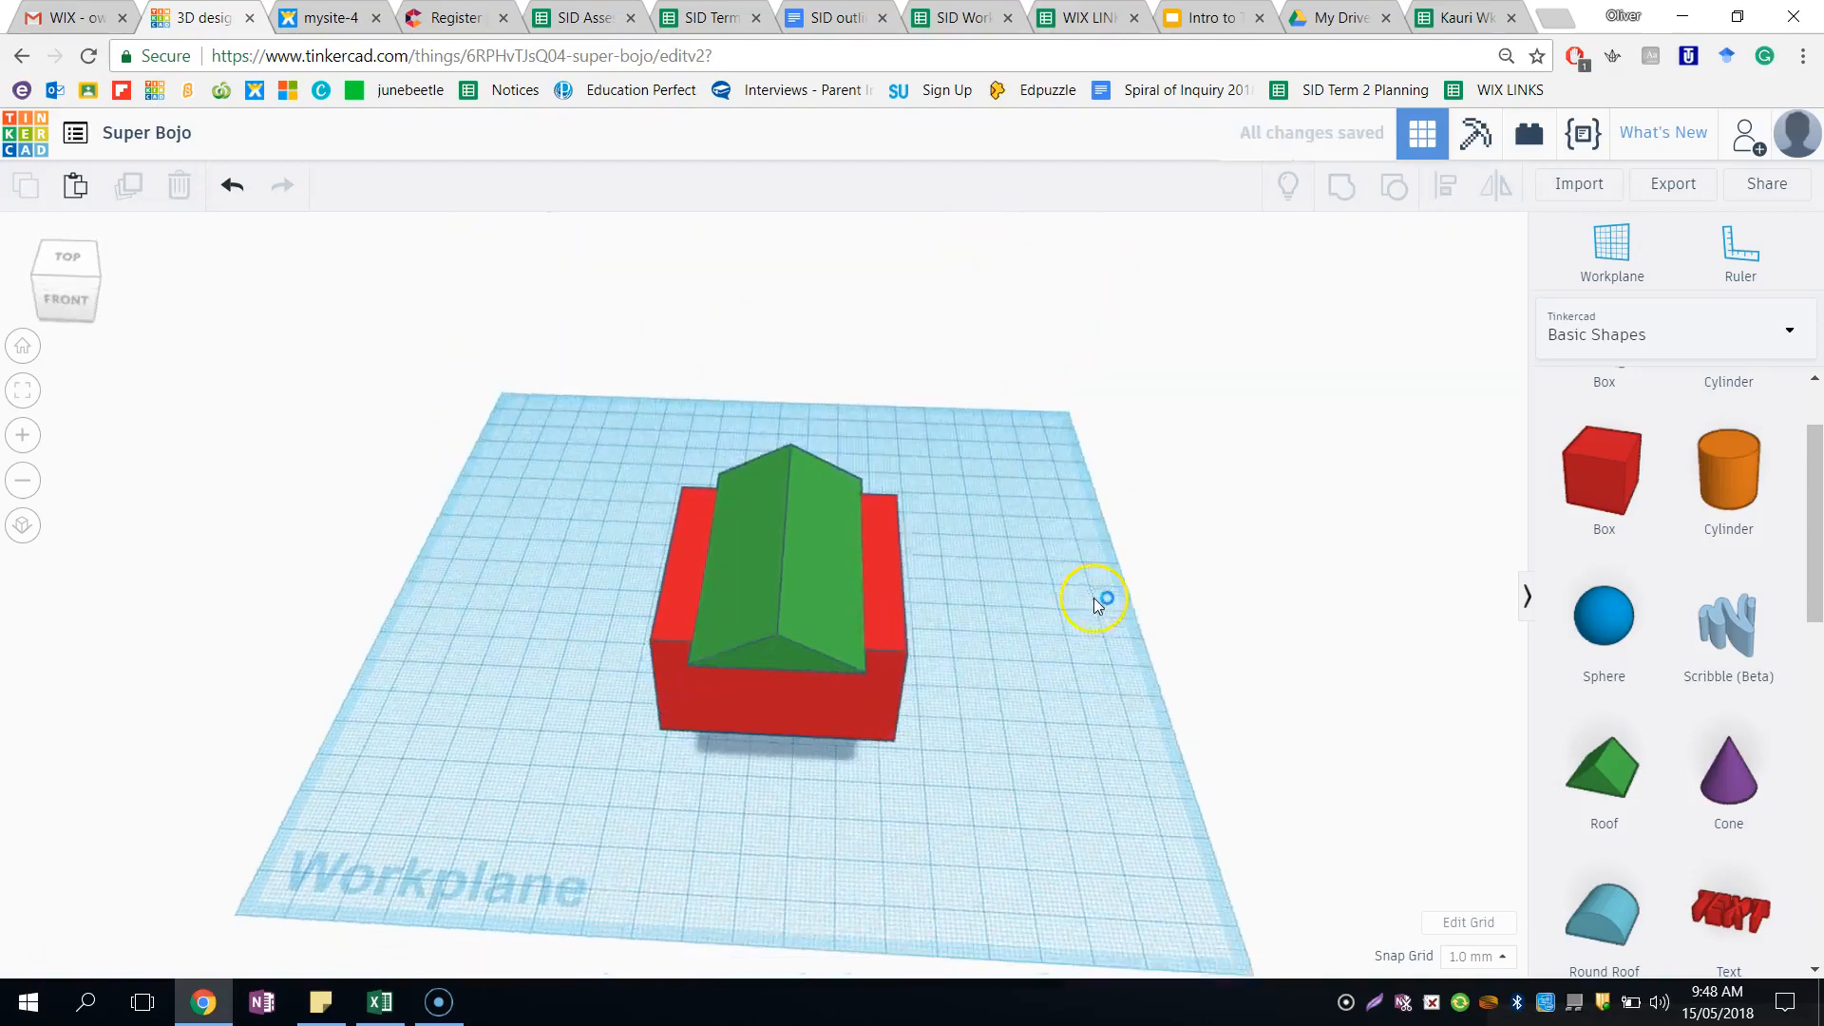
pyautogui.click(817, 521)
pyautogui.moveTo(843, 544); pyautogui.dragTo(999, 570)
# - Align the widened roof and the box on their centres across the width
pyautogui.moveTo(602, 431); pyautogui.dragTo(1096, 898)
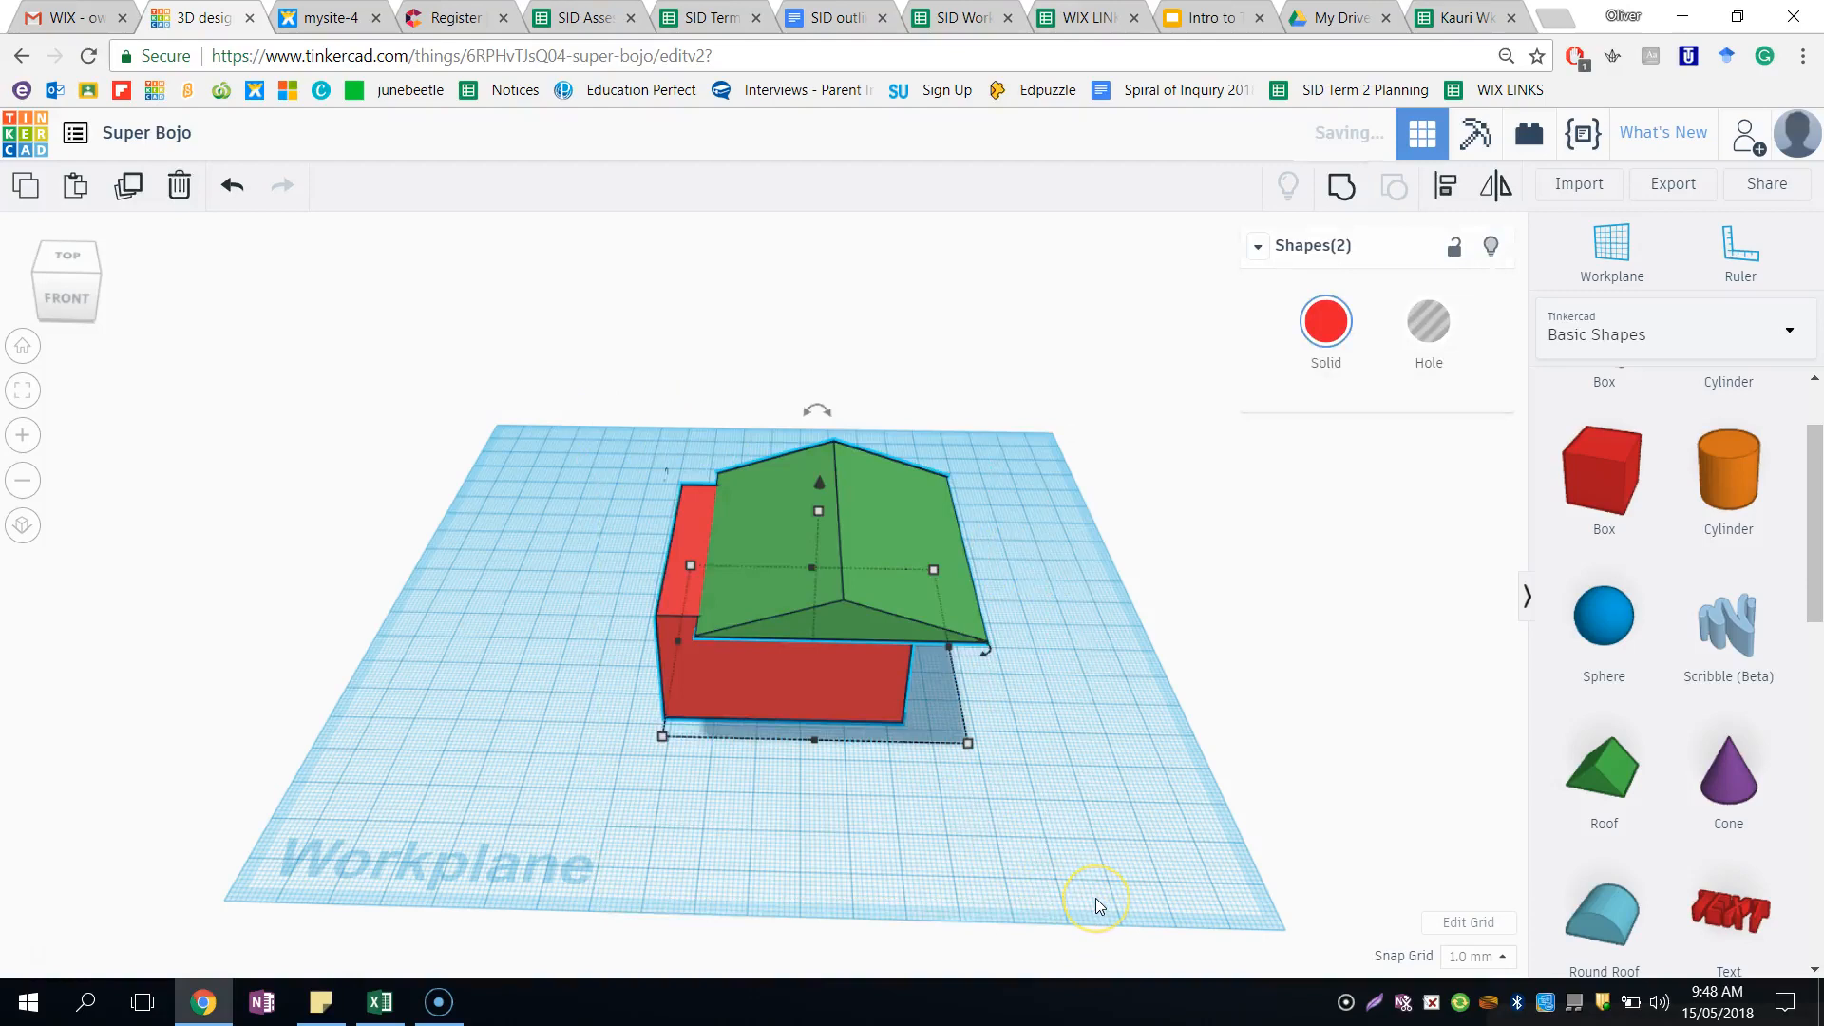
pyautogui.click(1446, 188)
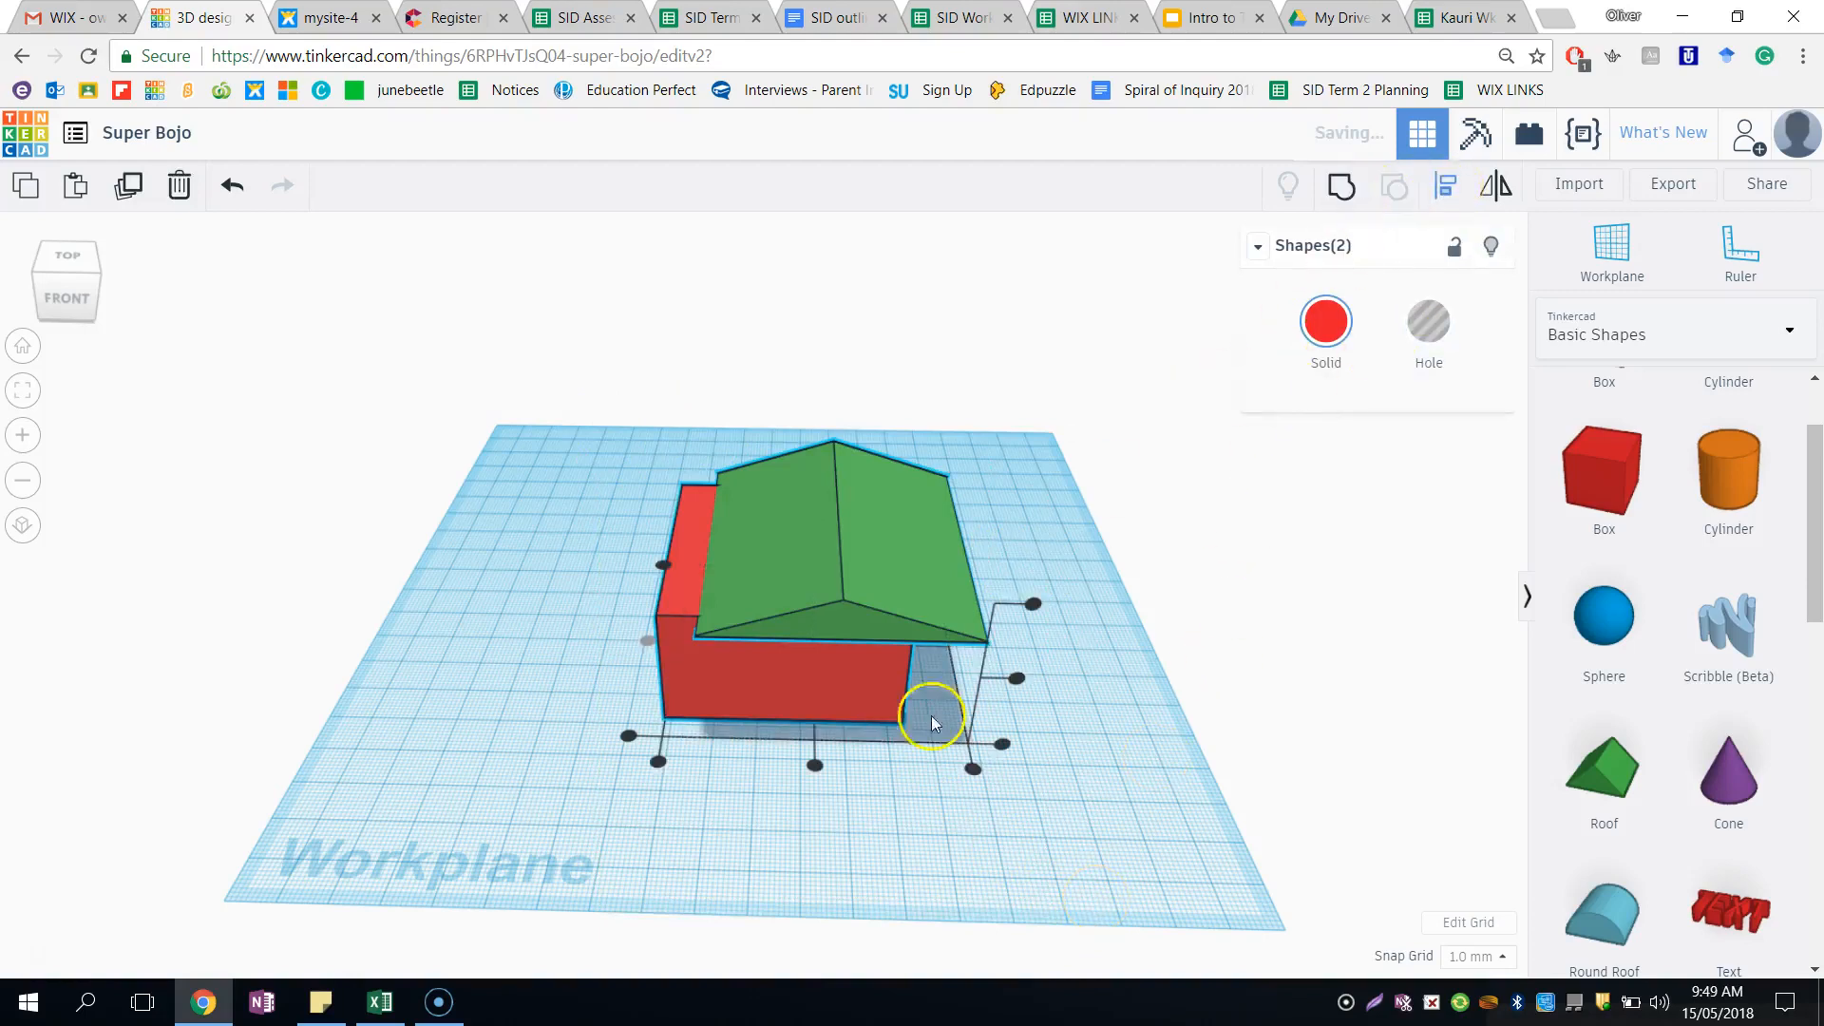
pyautogui.click(814, 765)
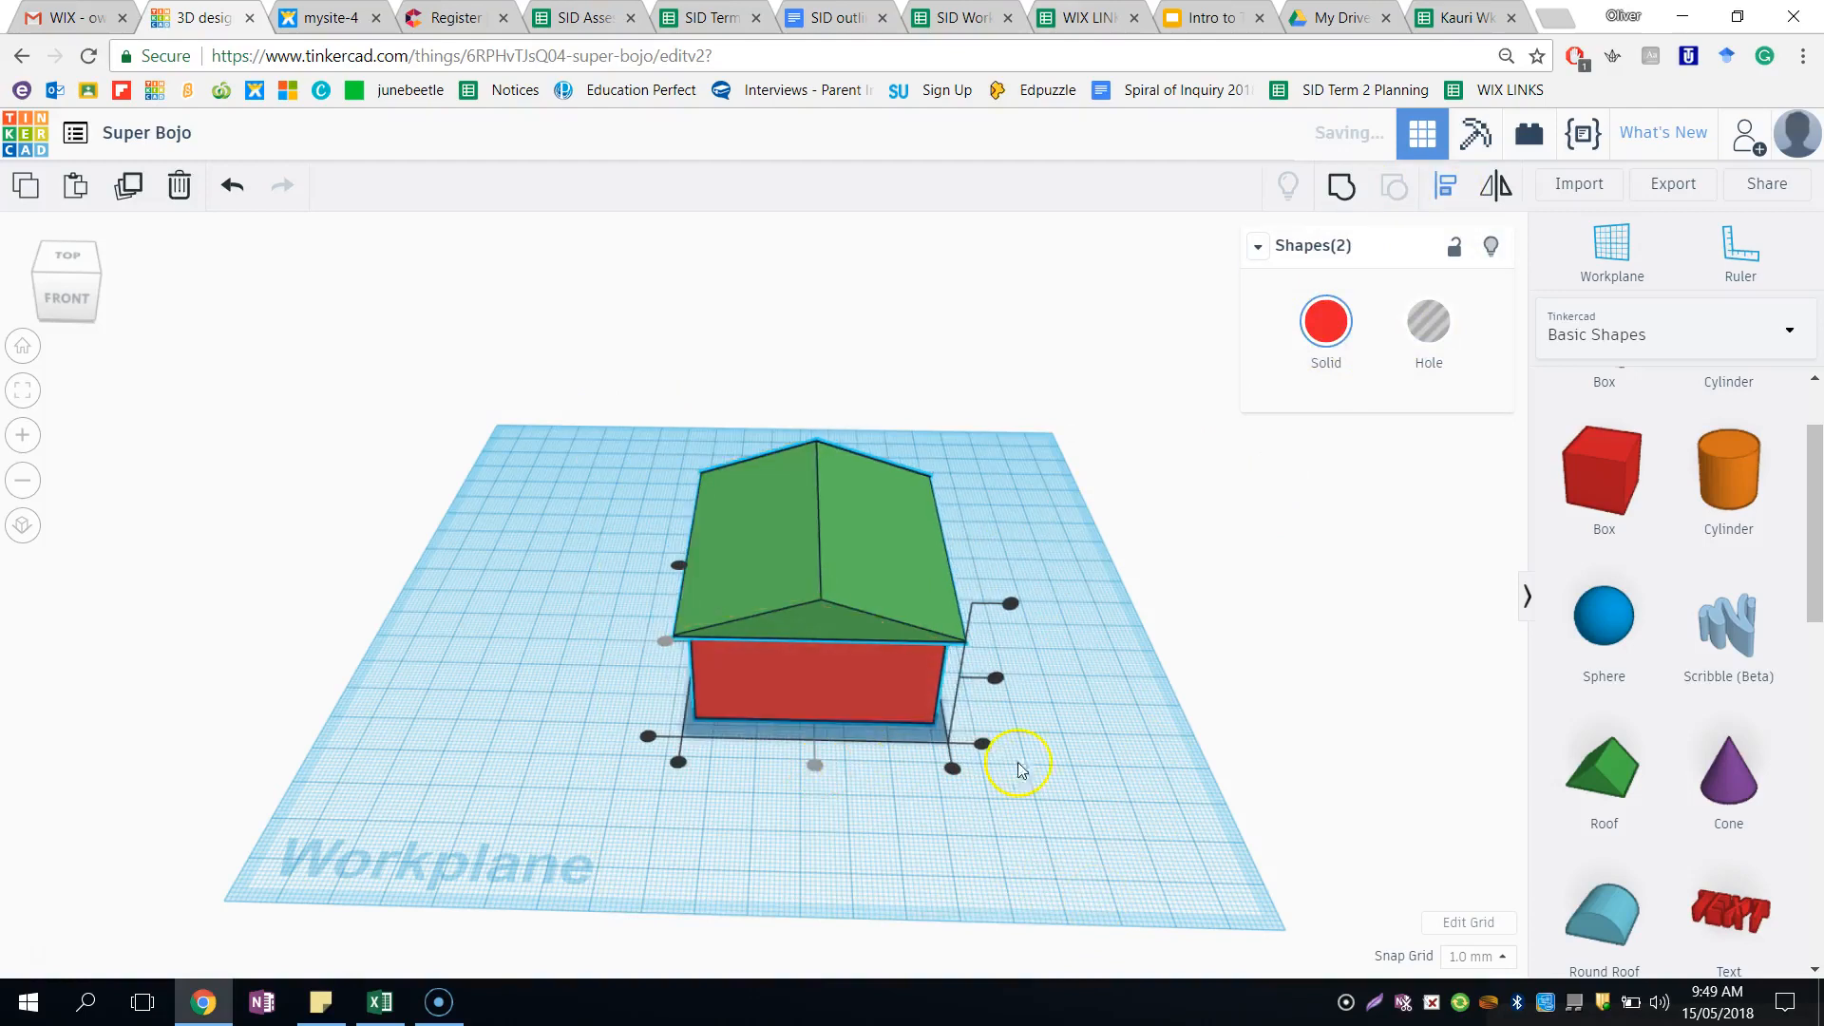
pyautogui.click(1068, 721)
pyautogui.moveTo(1068, 721); pyautogui.dragTo(1102, 692, button='right')
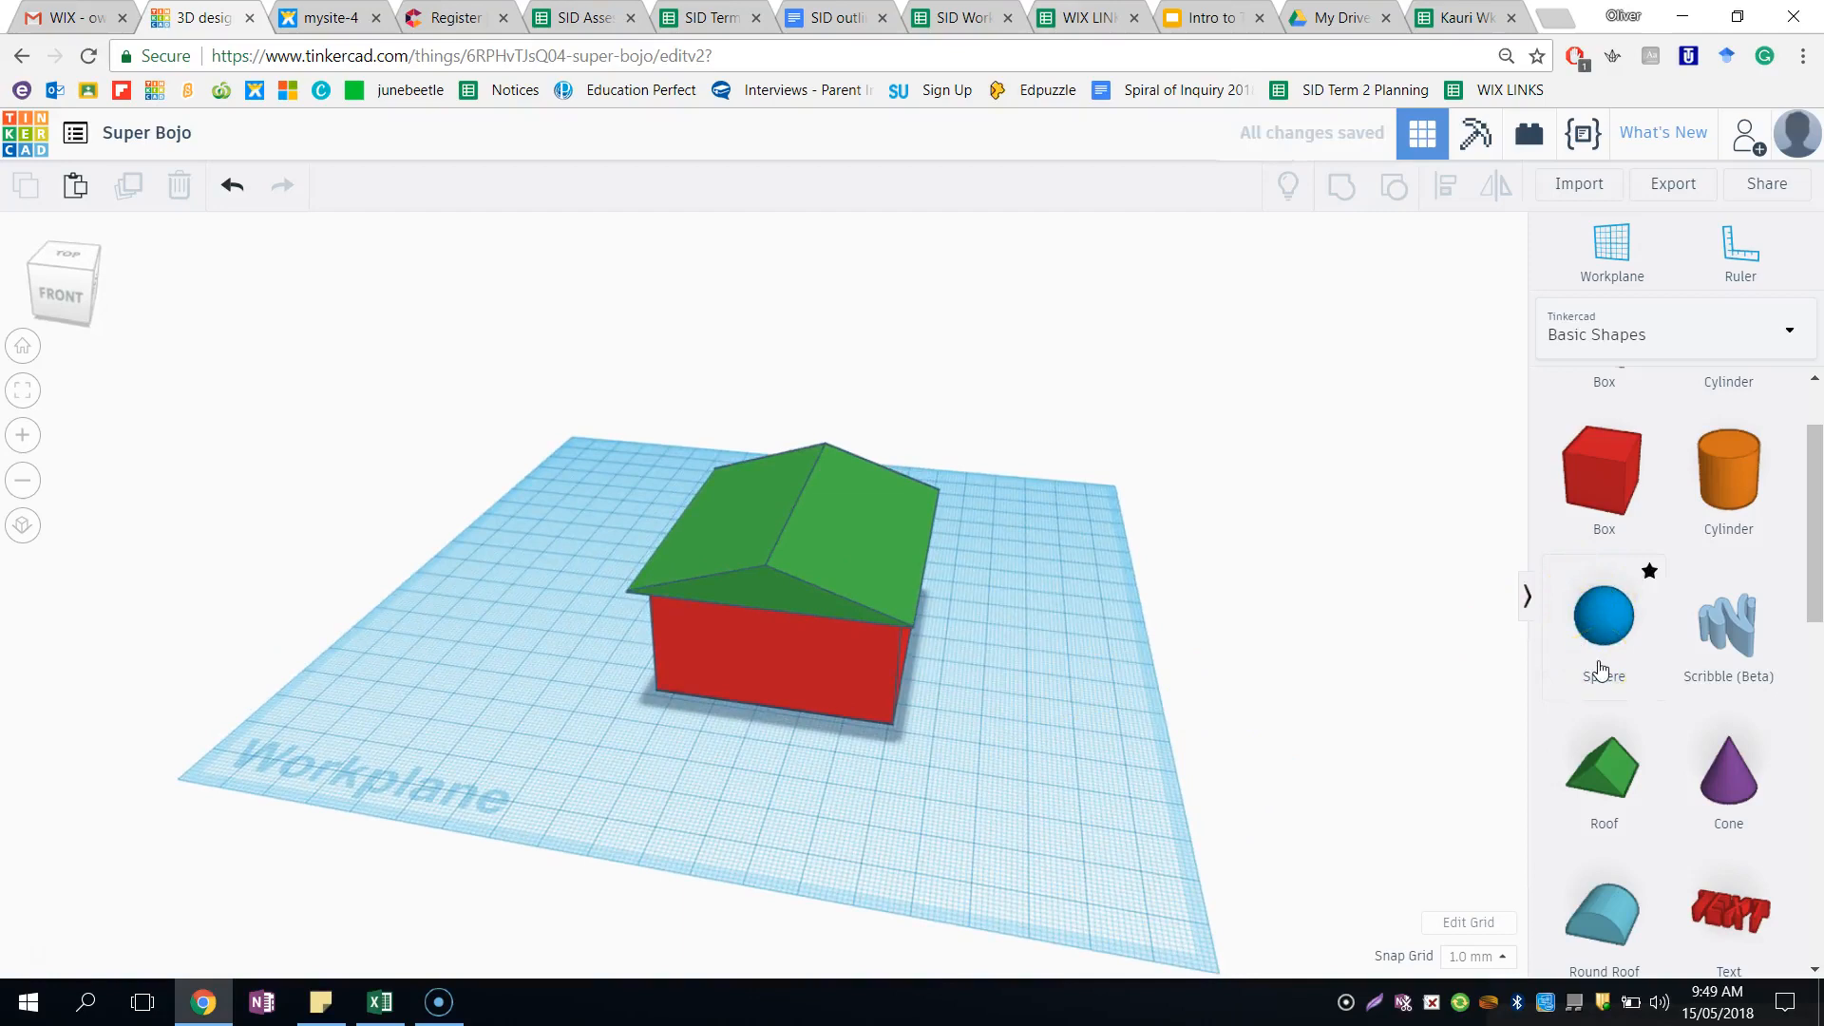
# - Place a cylinder beside the house, stretch it to a height of 59 mm and turn it into a hole
pyautogui.moveTo(1725, 475); pyautogui.dragTo(1012, 666)
pyautogui.moveTo(1002, 572); pyautogui.dragTo(1024, 418)
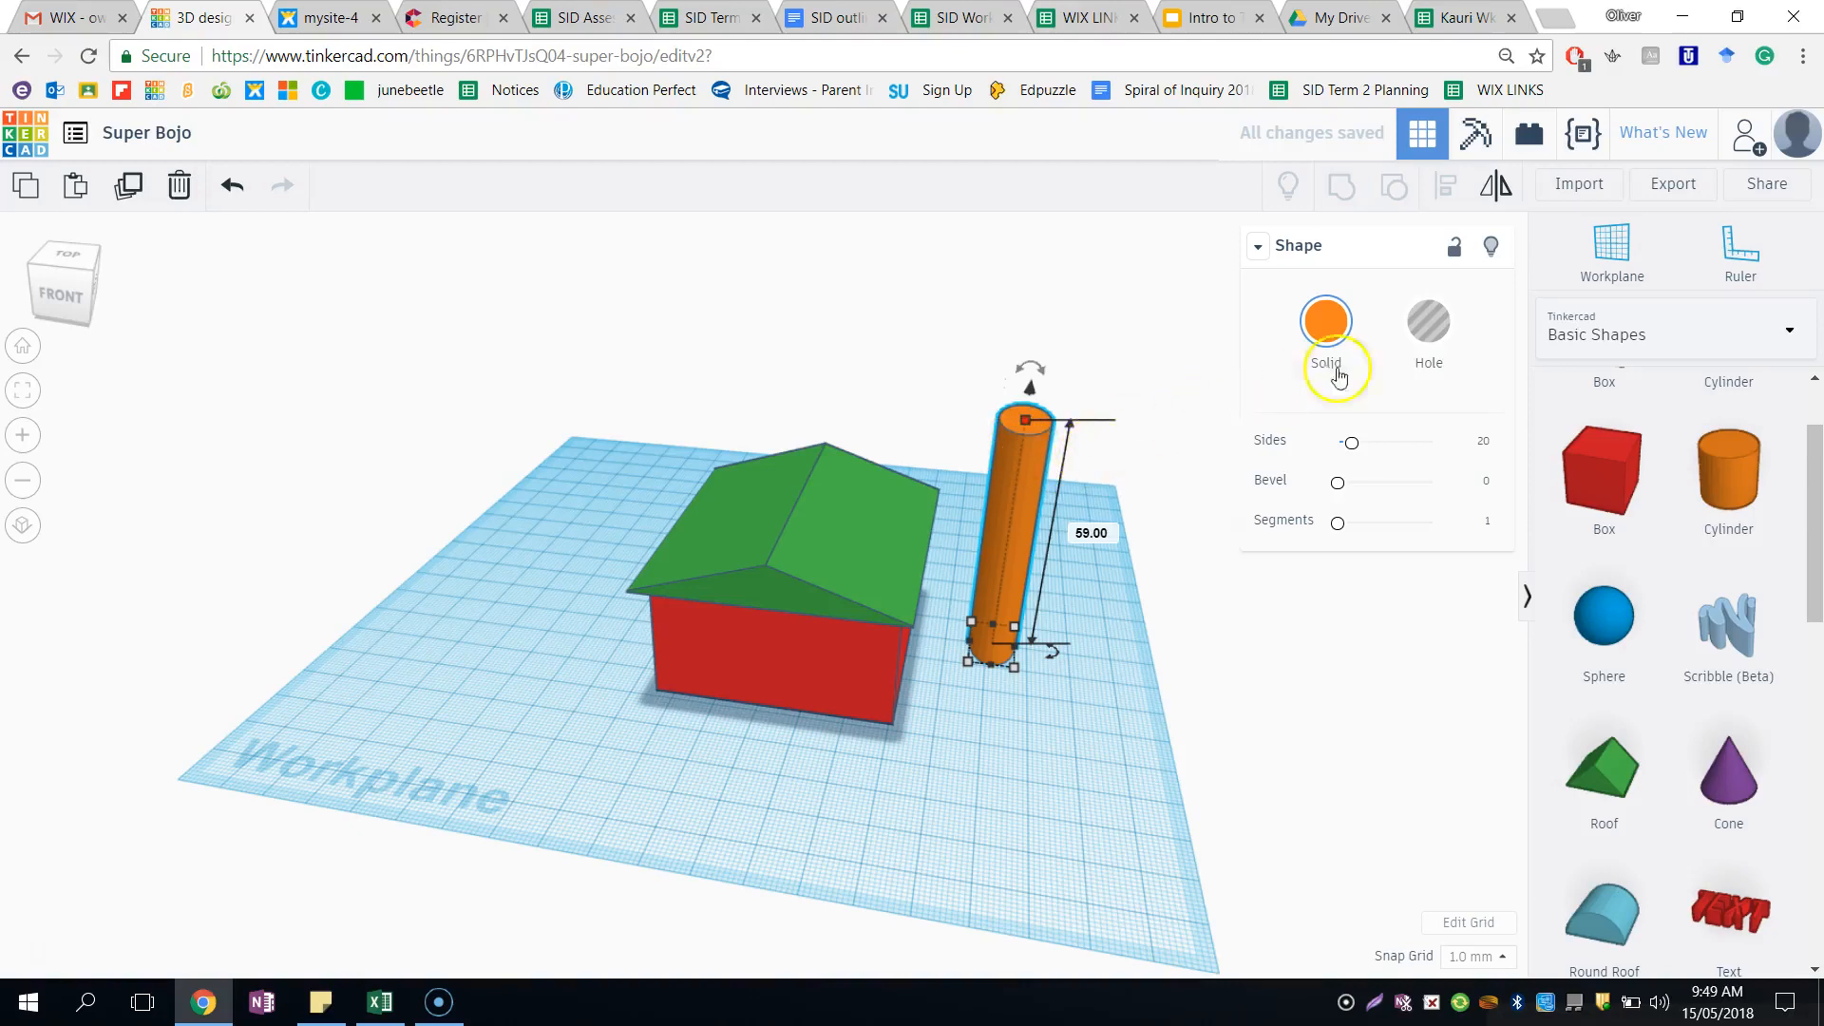
pyautogui.click(1432, 333)
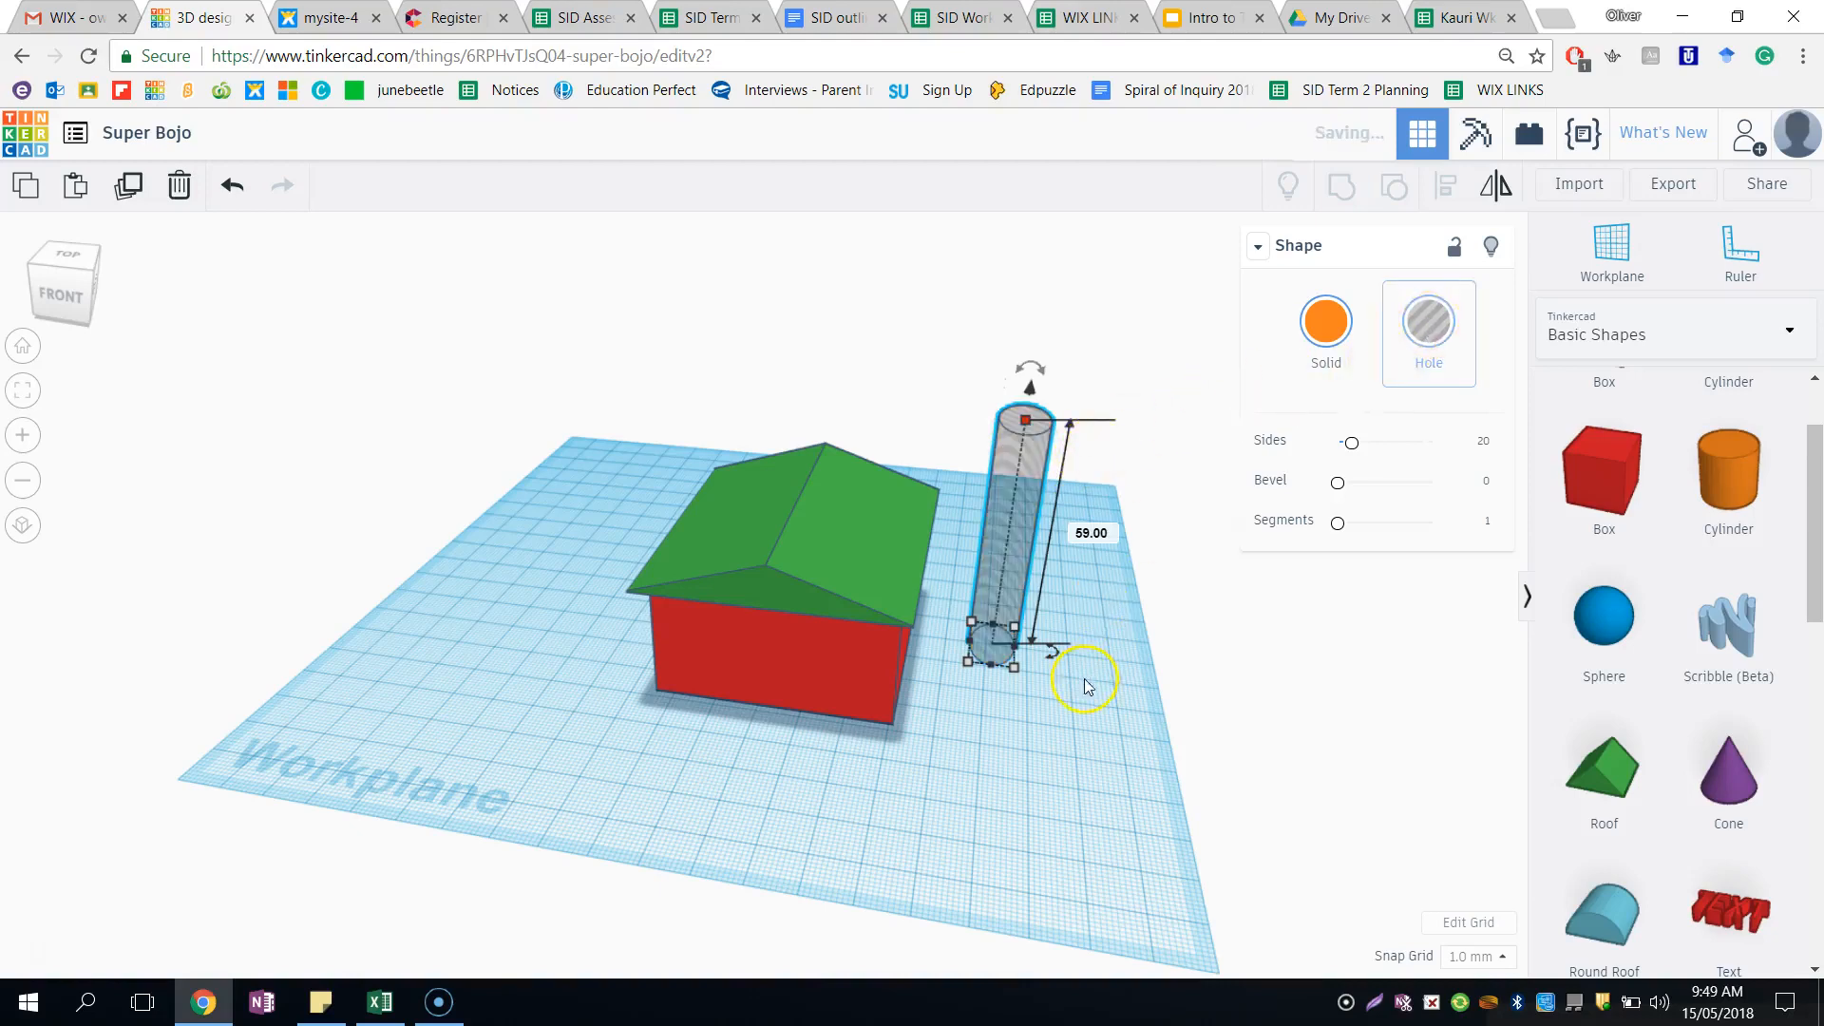
# - Move the cylinder hole into the house and centre it with the box and roof along both horizontal axes
pyautogui.moveTo(1091, 753); pyautogui.dragTo(994, 701, button='right')
pyautogui.moveTo(984, 677); pyautogui.dragTo(856, 693)
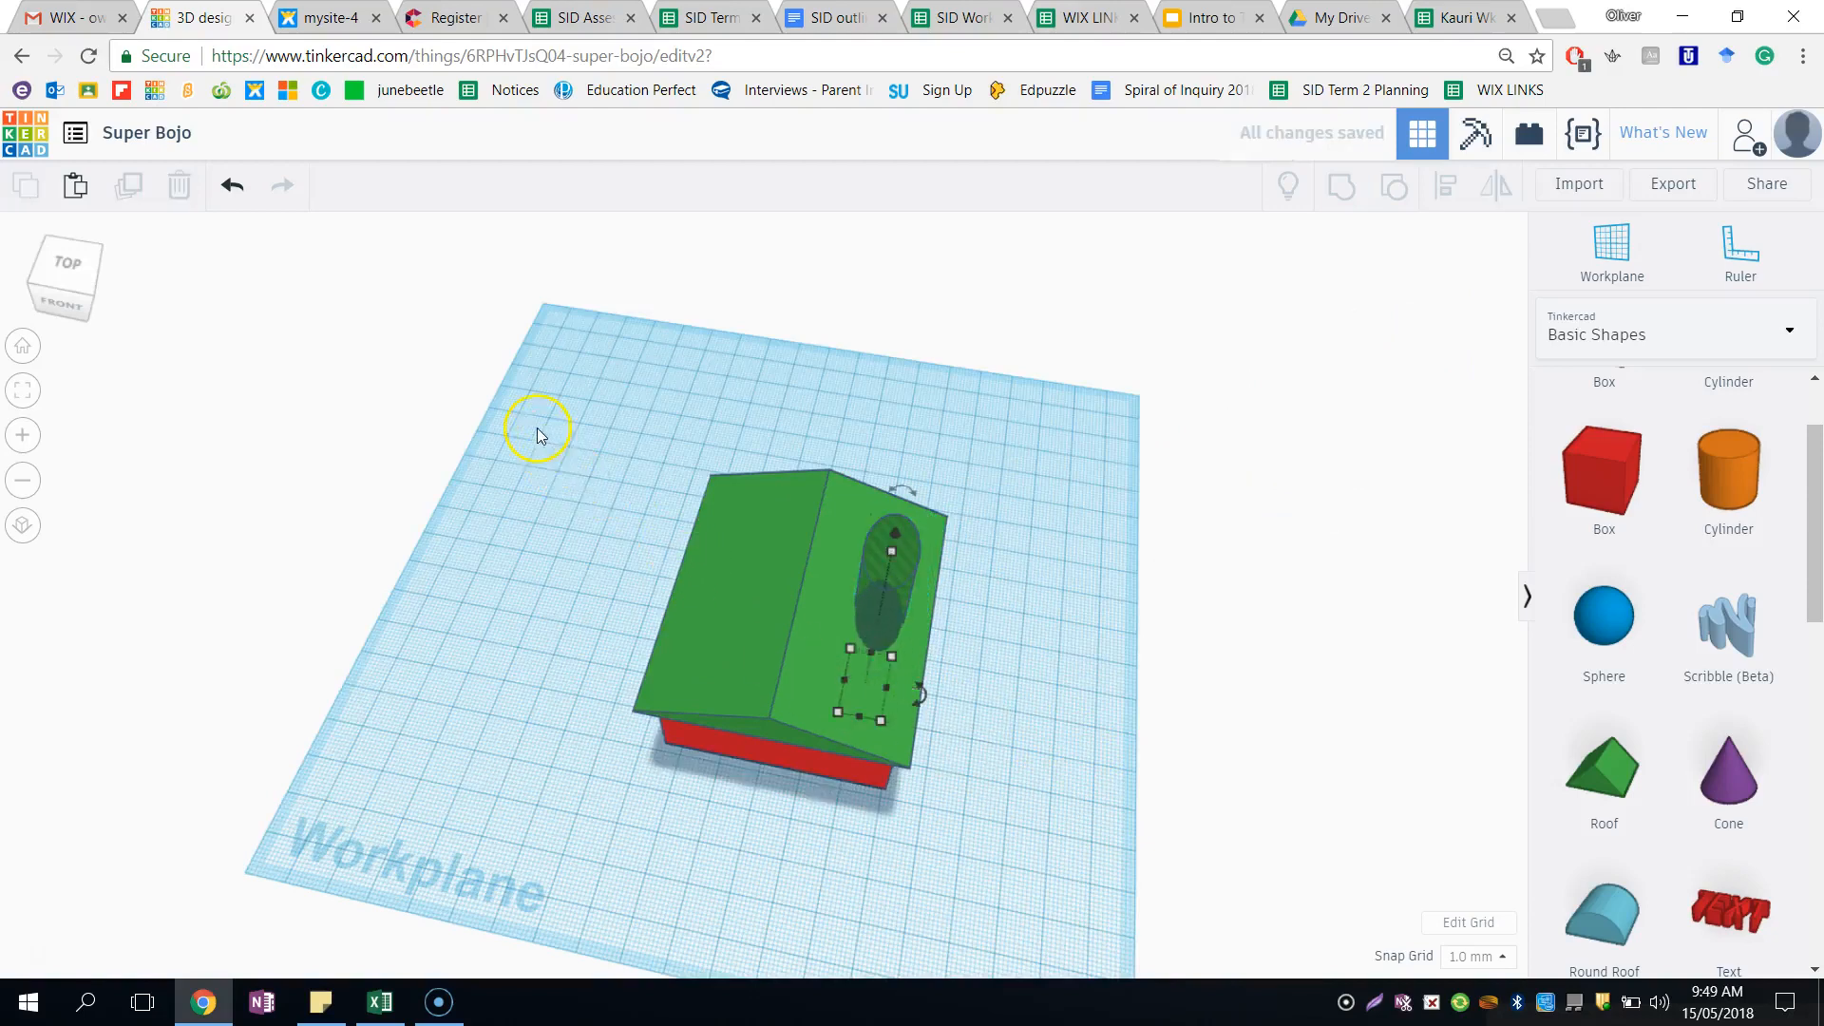
pyautogui.moveTo(535, 427); pyautogui.dragTo(1096, 893)
pyautogui.press('l')
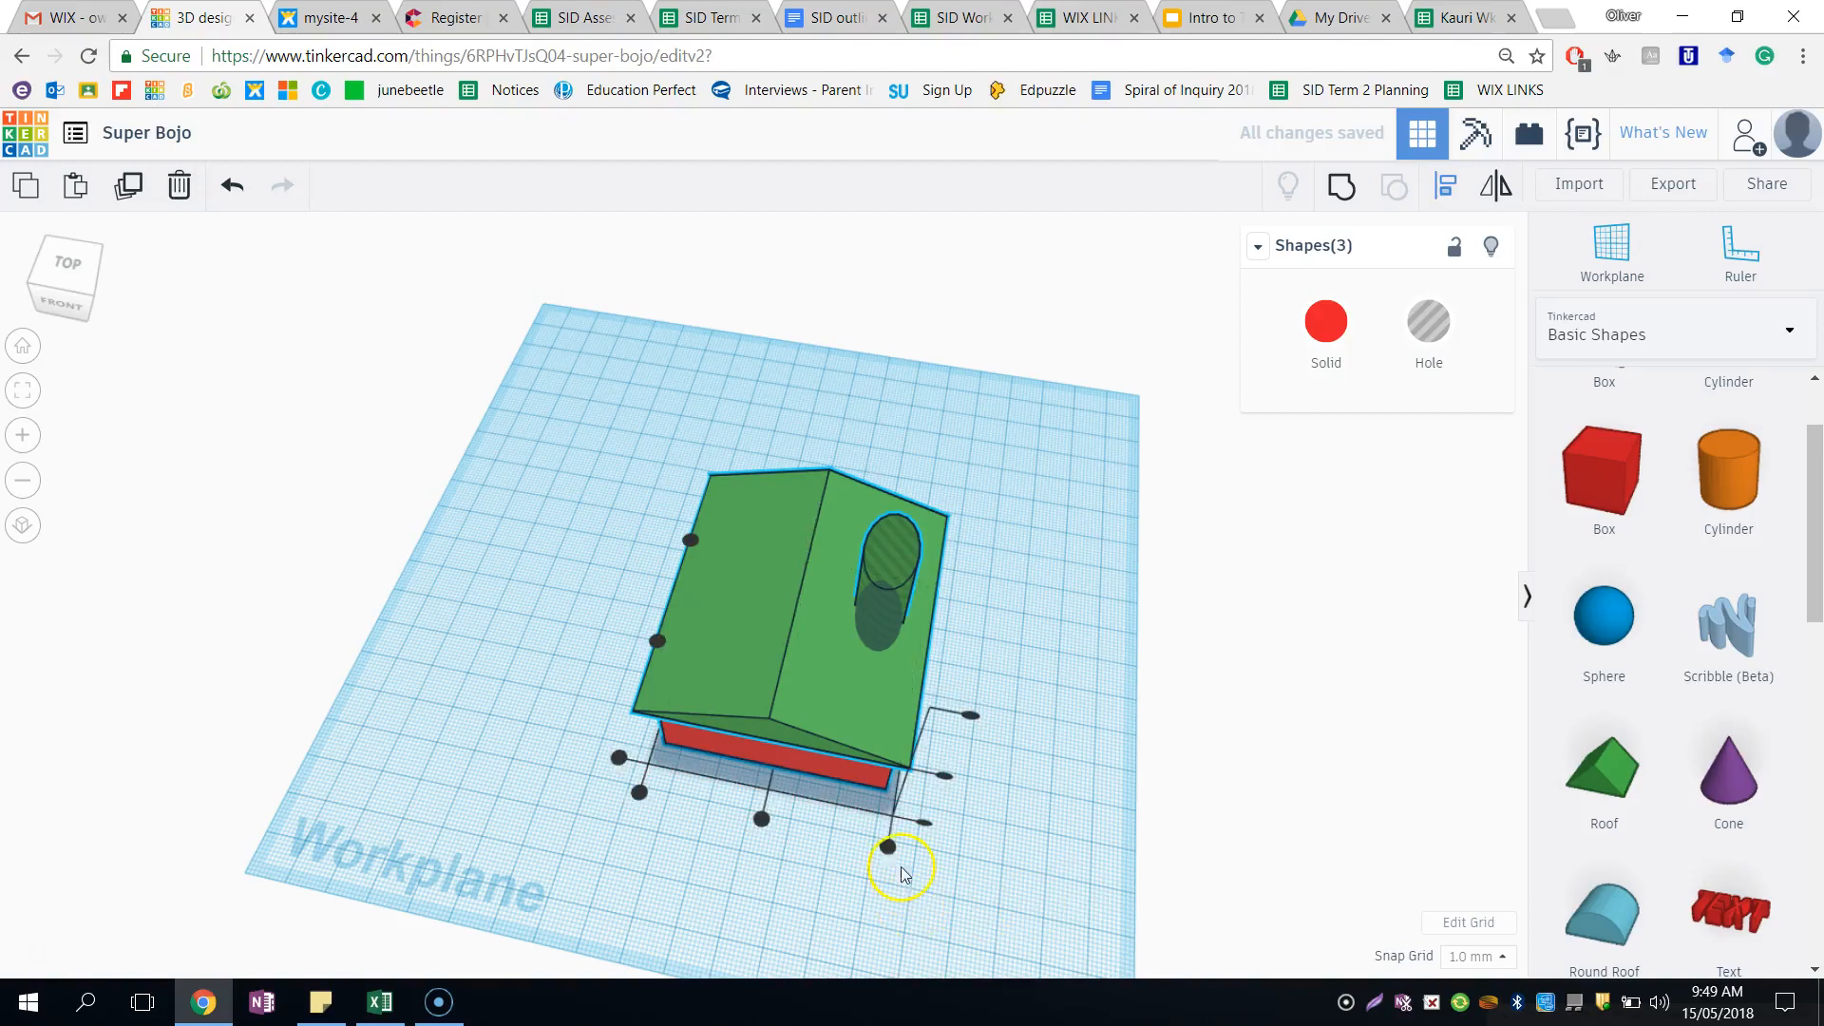
pyautogui.click(761, 819)
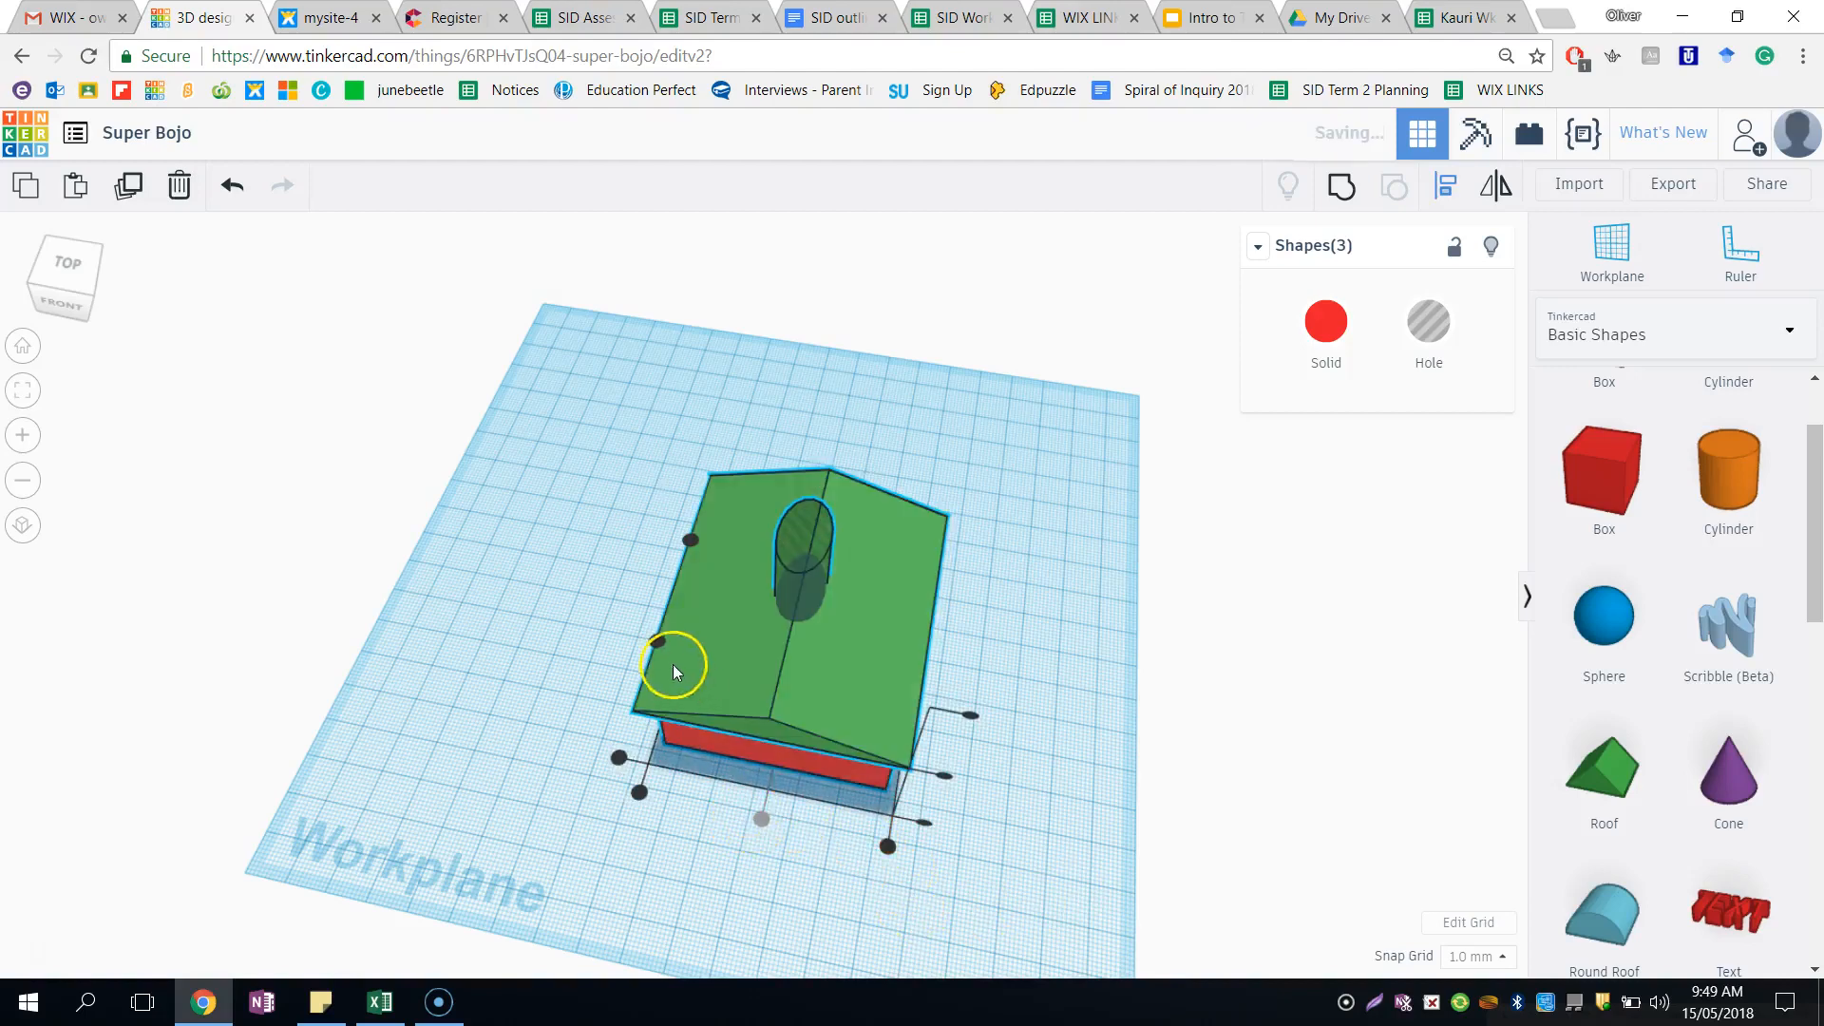
pyautogui.click(656, 643)
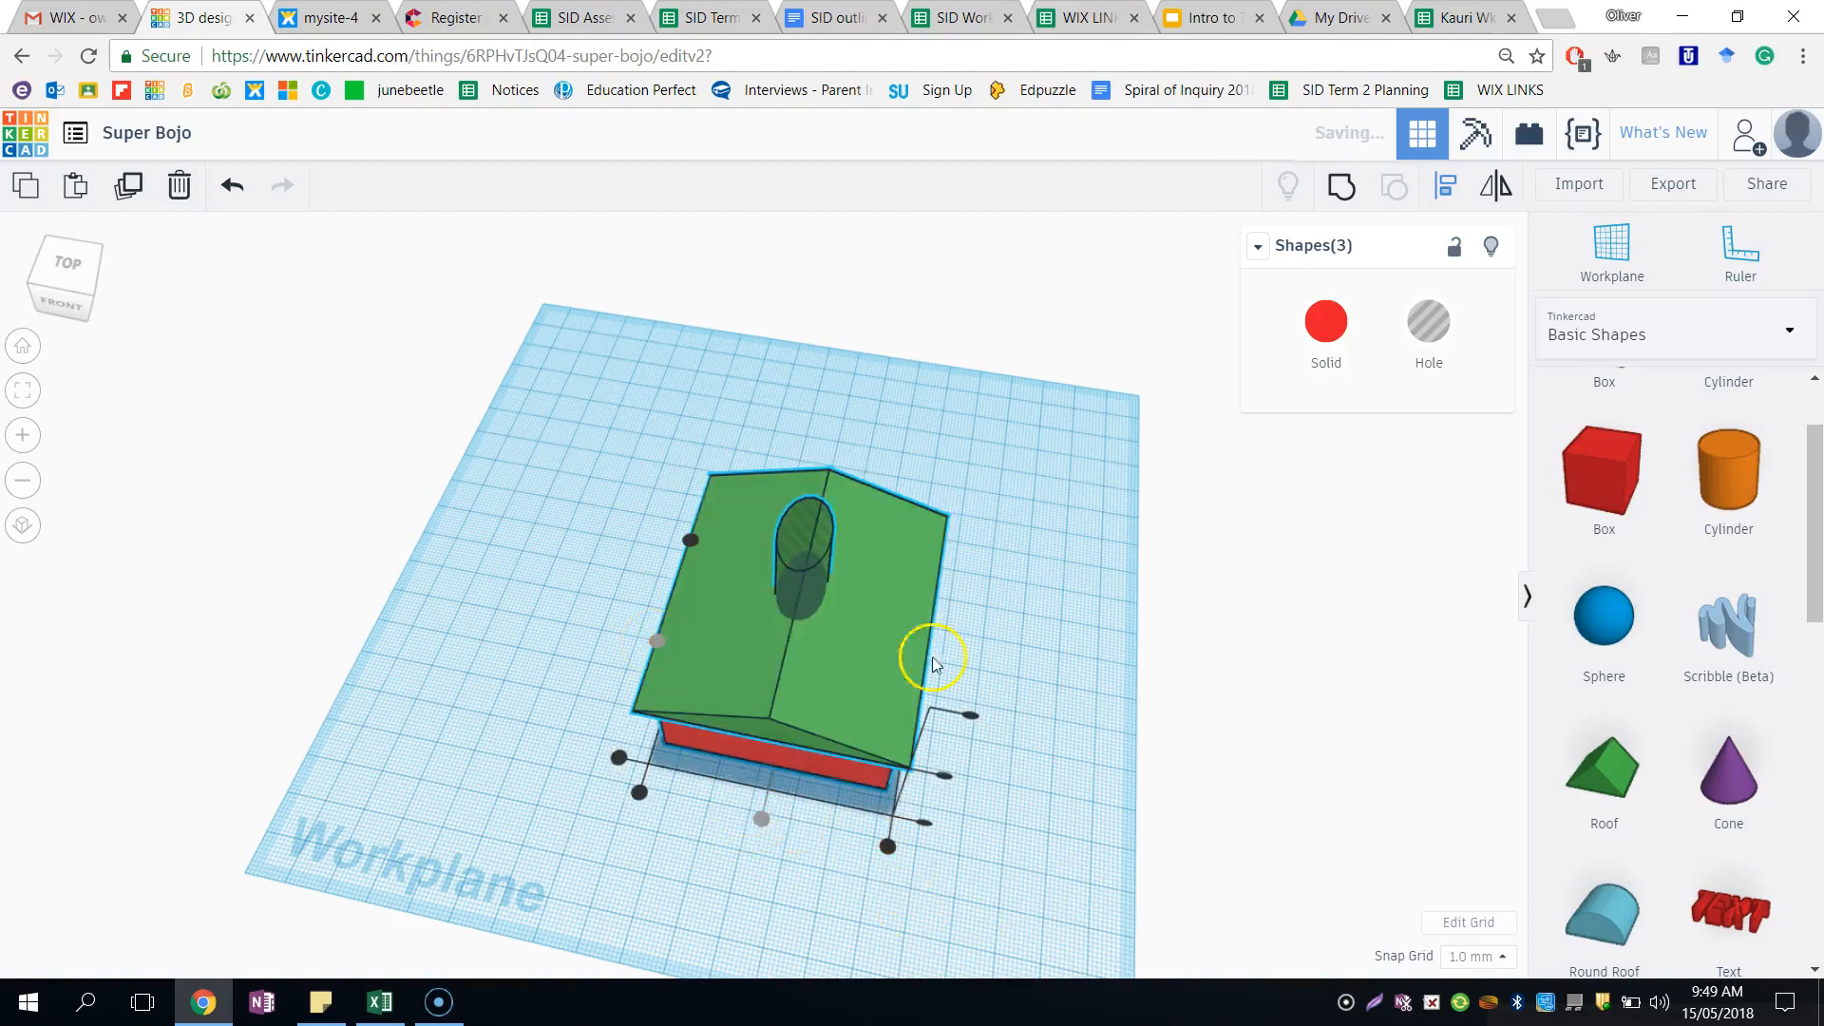
pyautogui.click(1140, 655)
pyautogui.moveTo(1093, 737); pyautogui.dragTo(1067, 603, button='right')
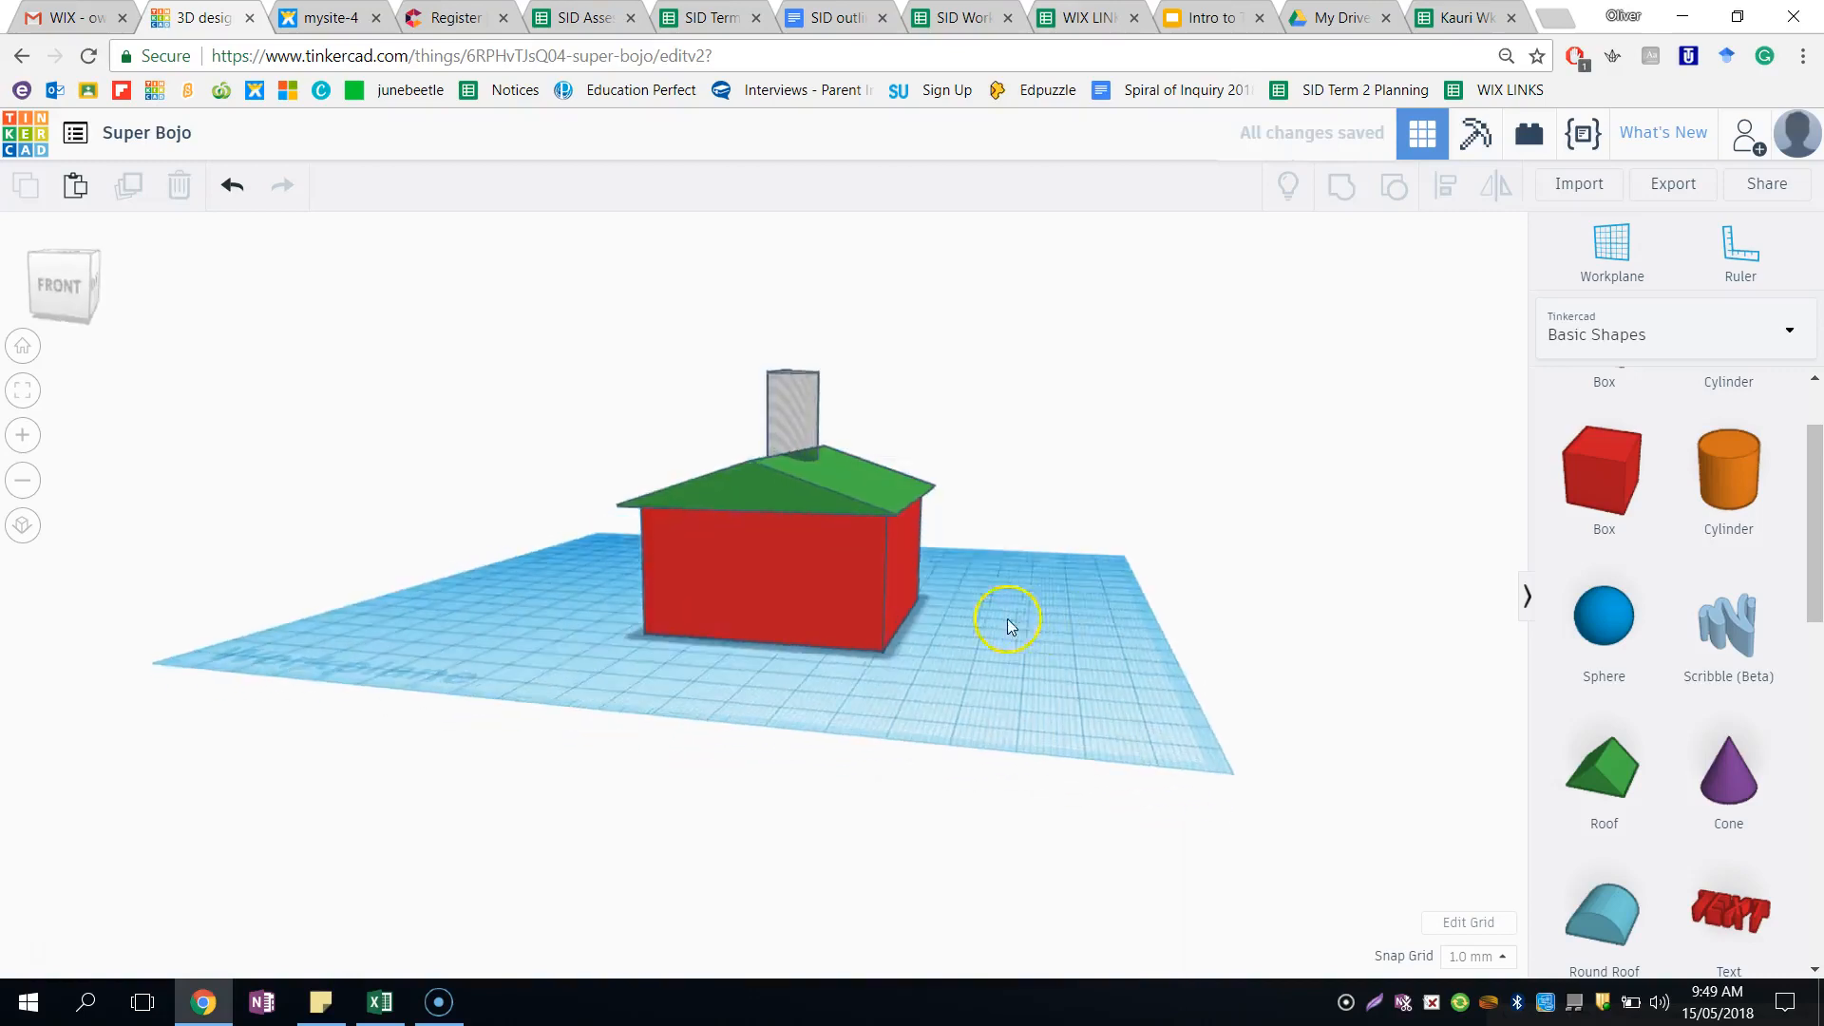
# - Group the box, roof and cylinder hole so the cylinder cuts an opening through the house
pyautogui.moveTo(745, 650); pyautogui.dragTo(585, 420, button='right')
pyautogui.moveTo(585, 416); pyautogui.dragTo(995, 819)
pyautogui.moveTo(1086, 891); pyautogui.dragTo(1089, 889)
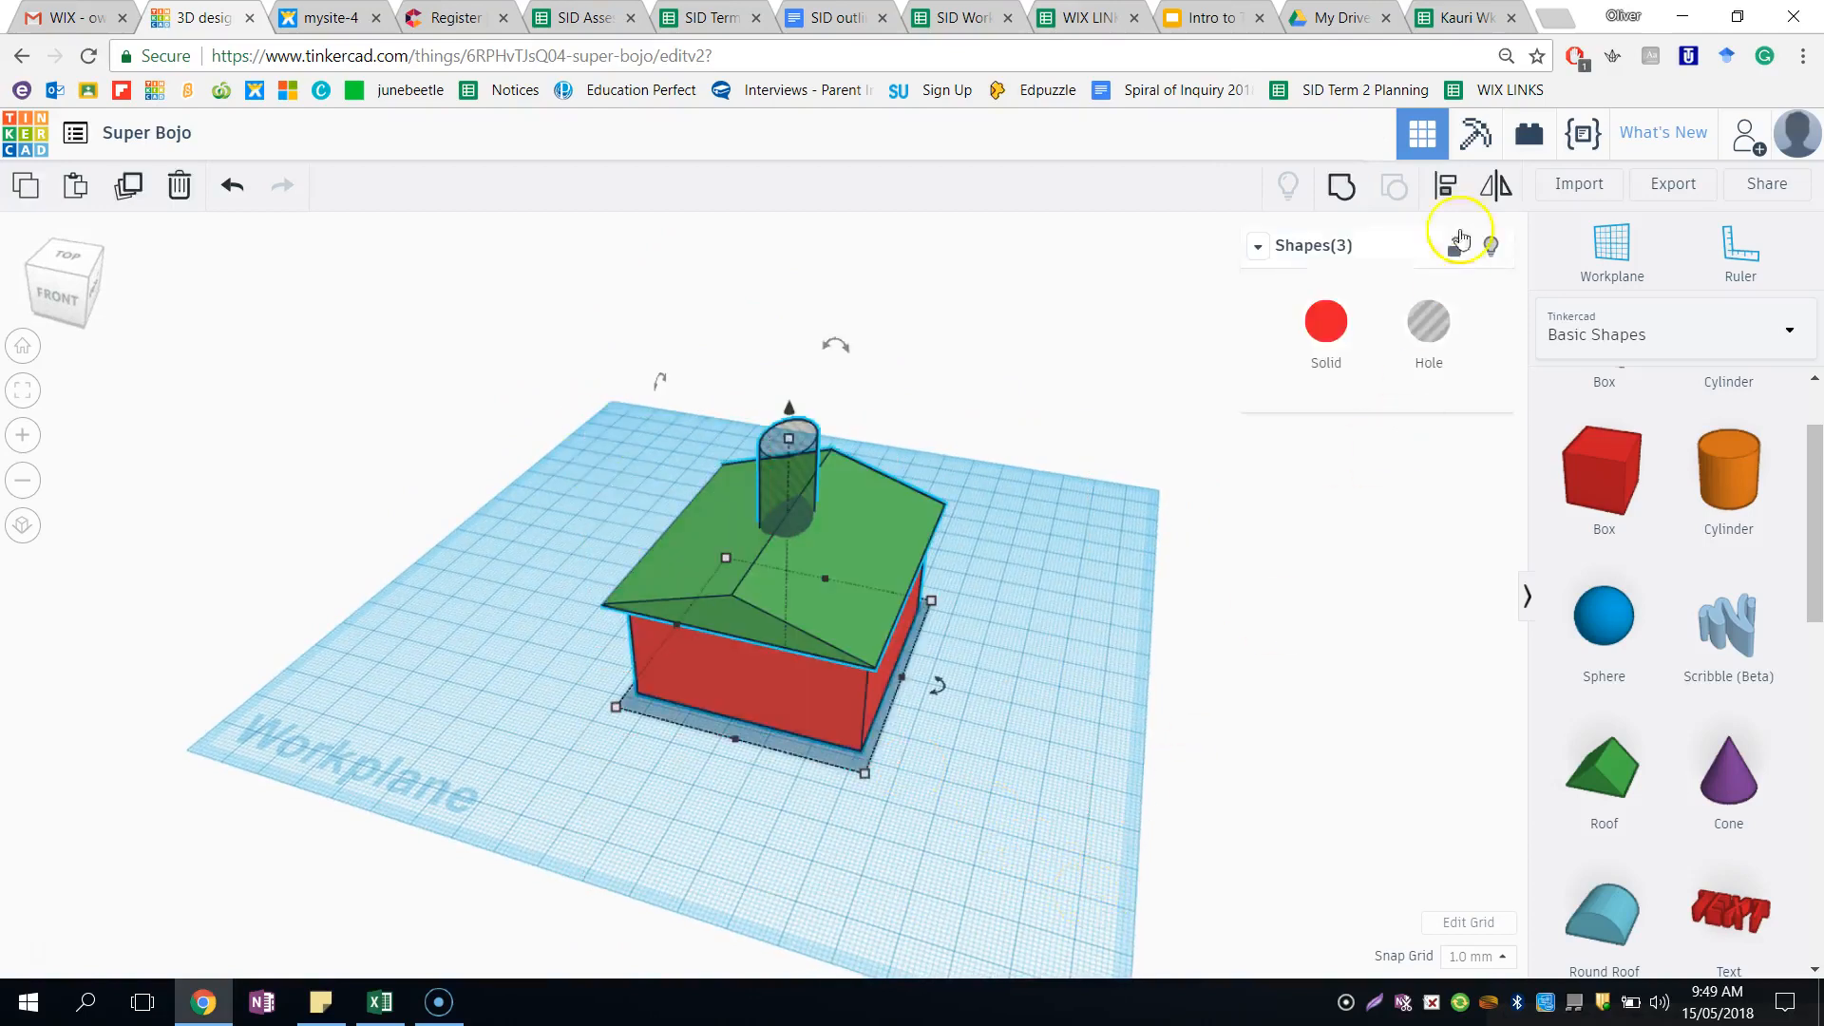
pyautogui.click(1343, 183)
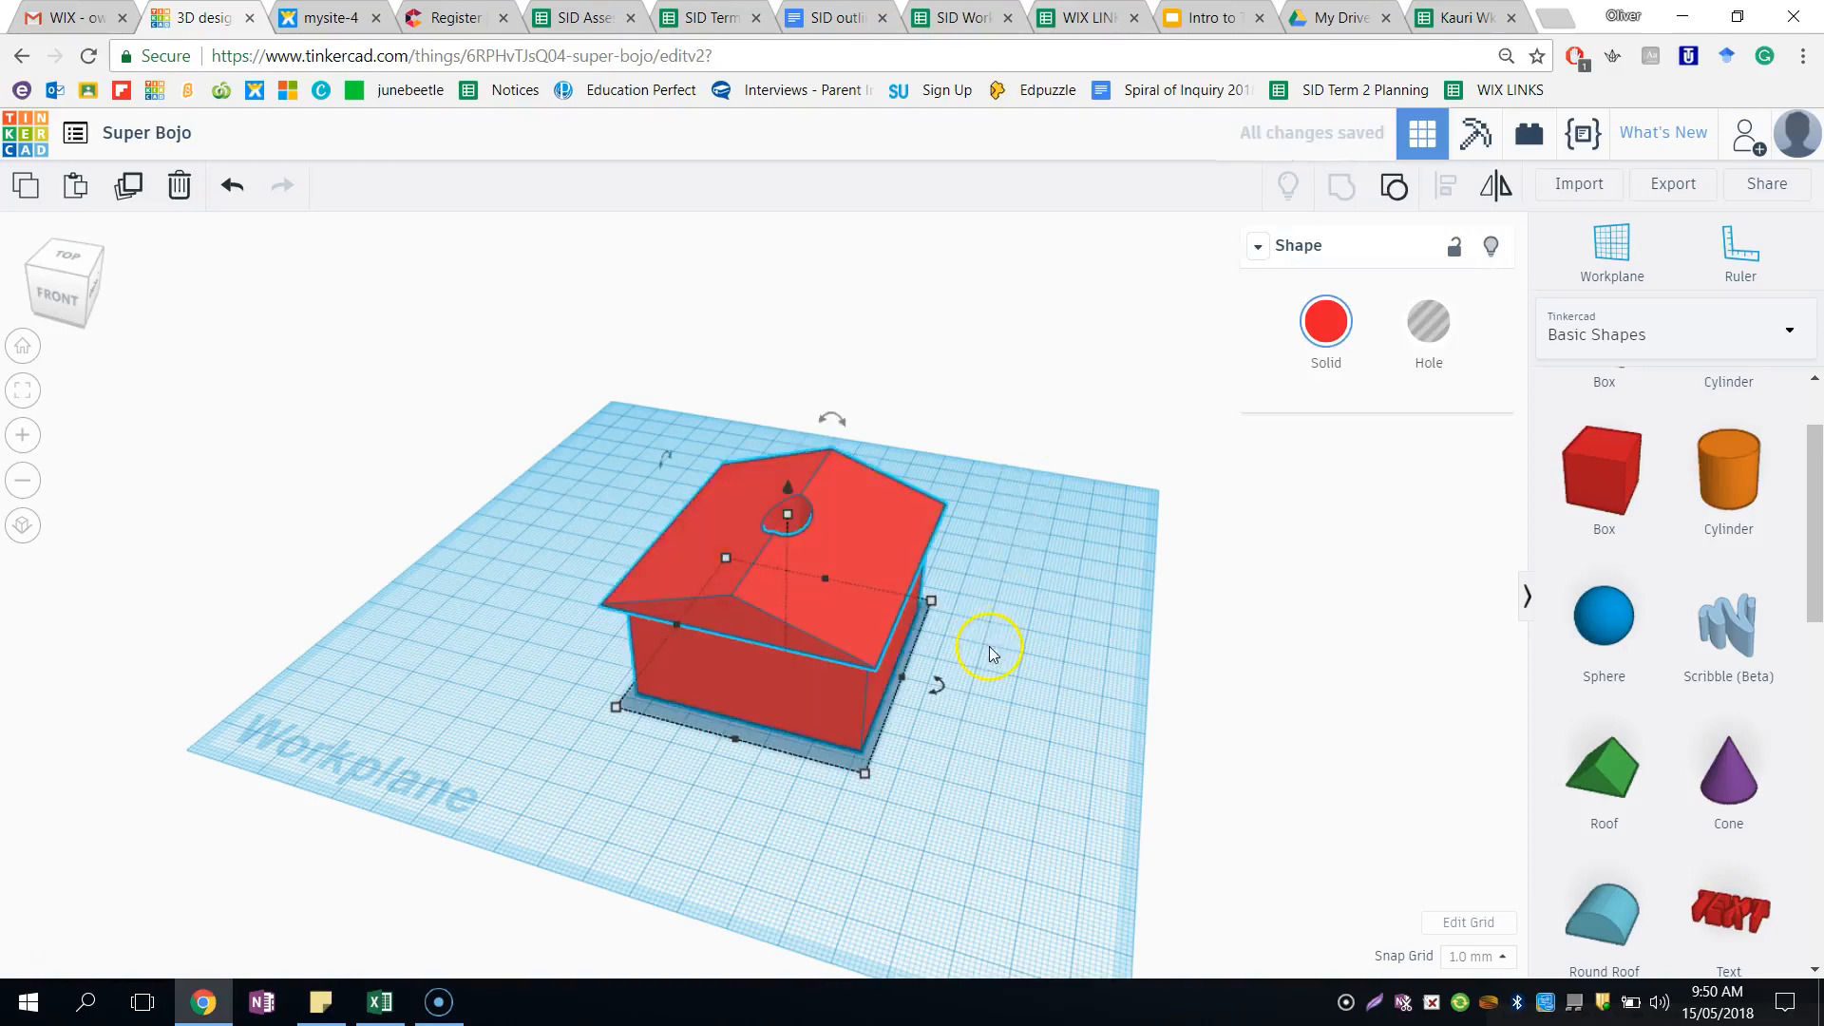
pyautogui.moveTo(1004, 698); pyautogui.dragTo(1016, 644, button='right')
pyautogui.click(1014, 643)
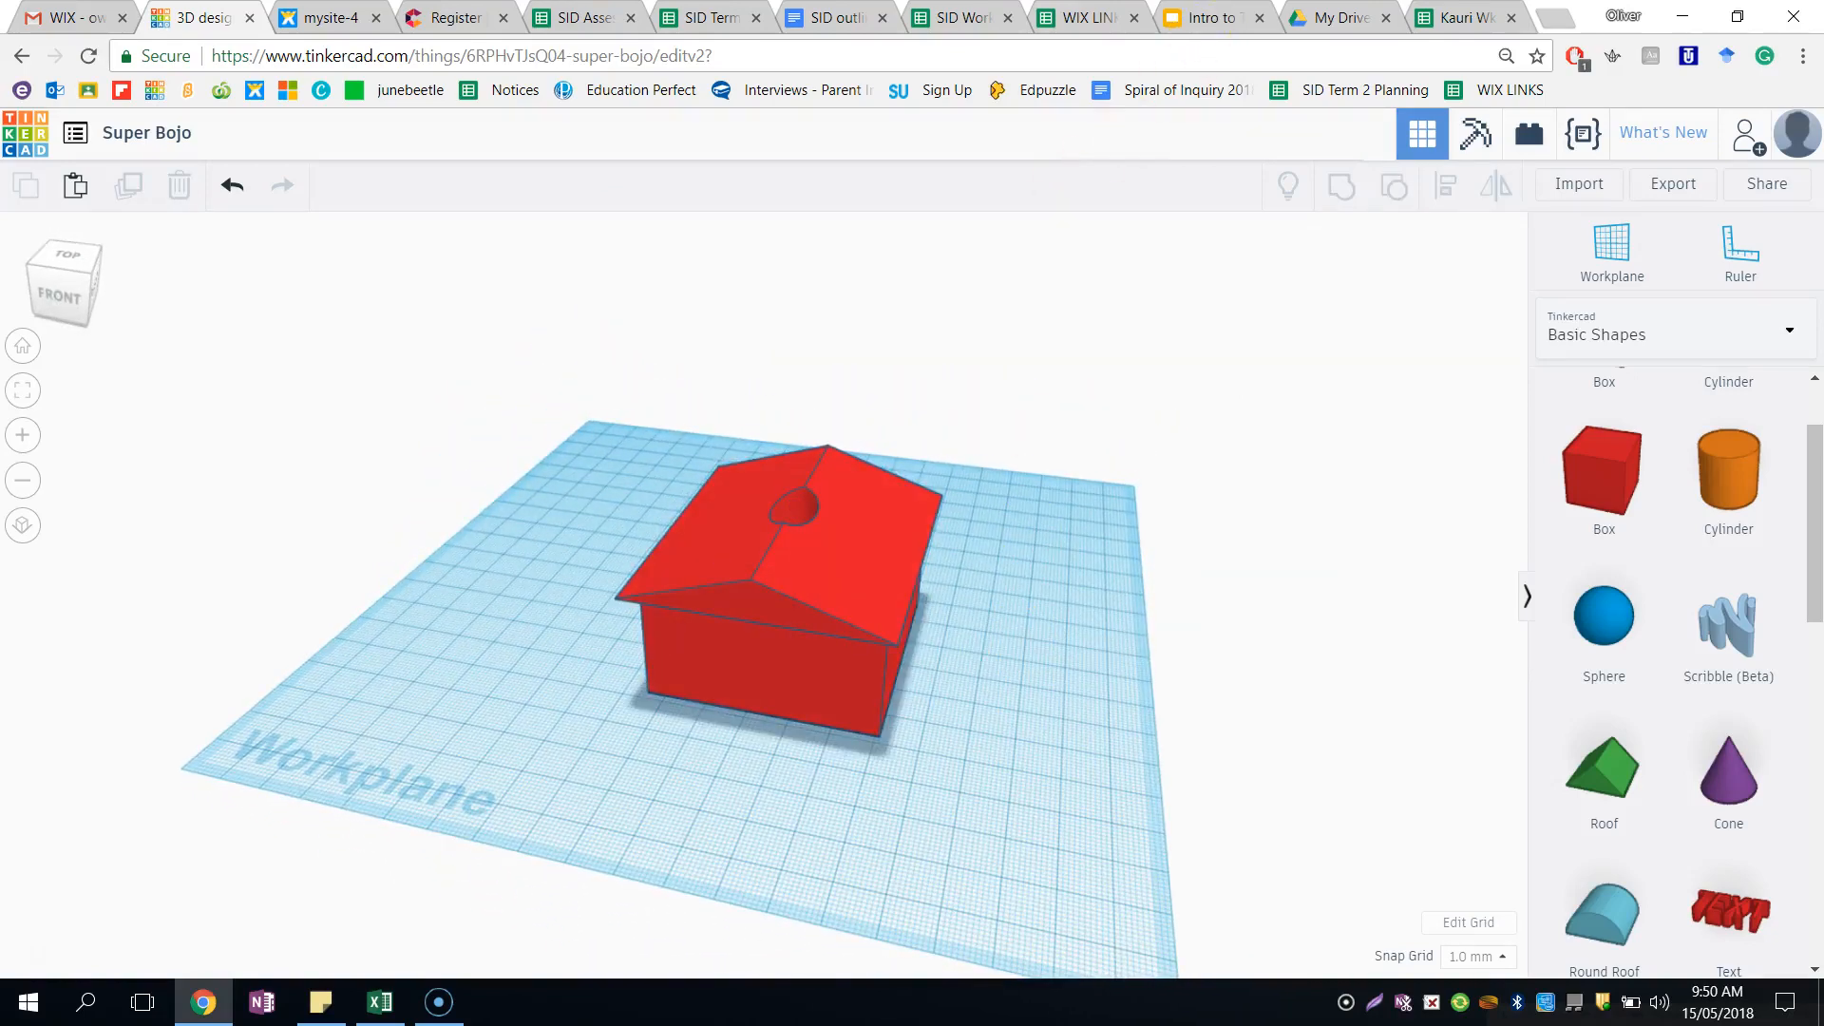
# - Switch to the Intro to TinkerCad slides in Google Slides, review the demonstration topics, and return to the Tinkercad design
pyautogui.click(1202, 17)
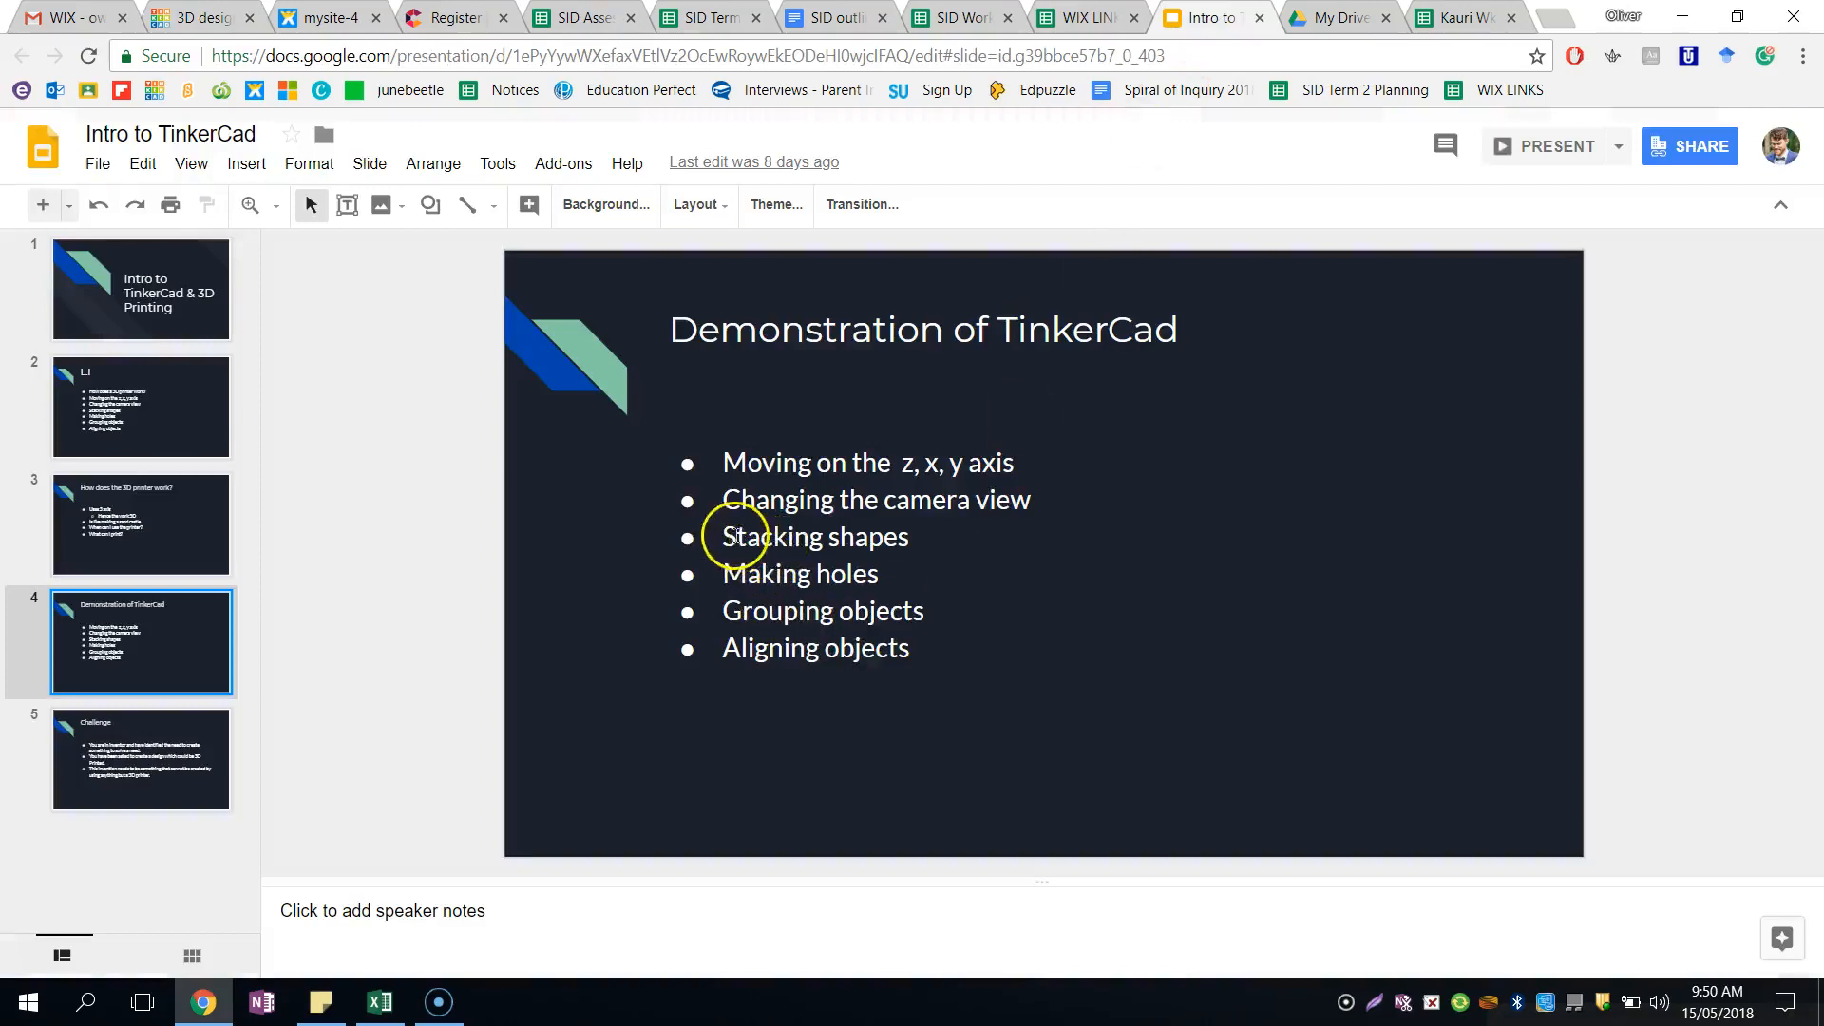
pyautogui.click(835, 570)
pyautogui.moveTo(761, 570); pyautogui.dragTo(849, 613)
pyautogui.moveTo(747, 658); pyautogui.dragTo(847, 650)
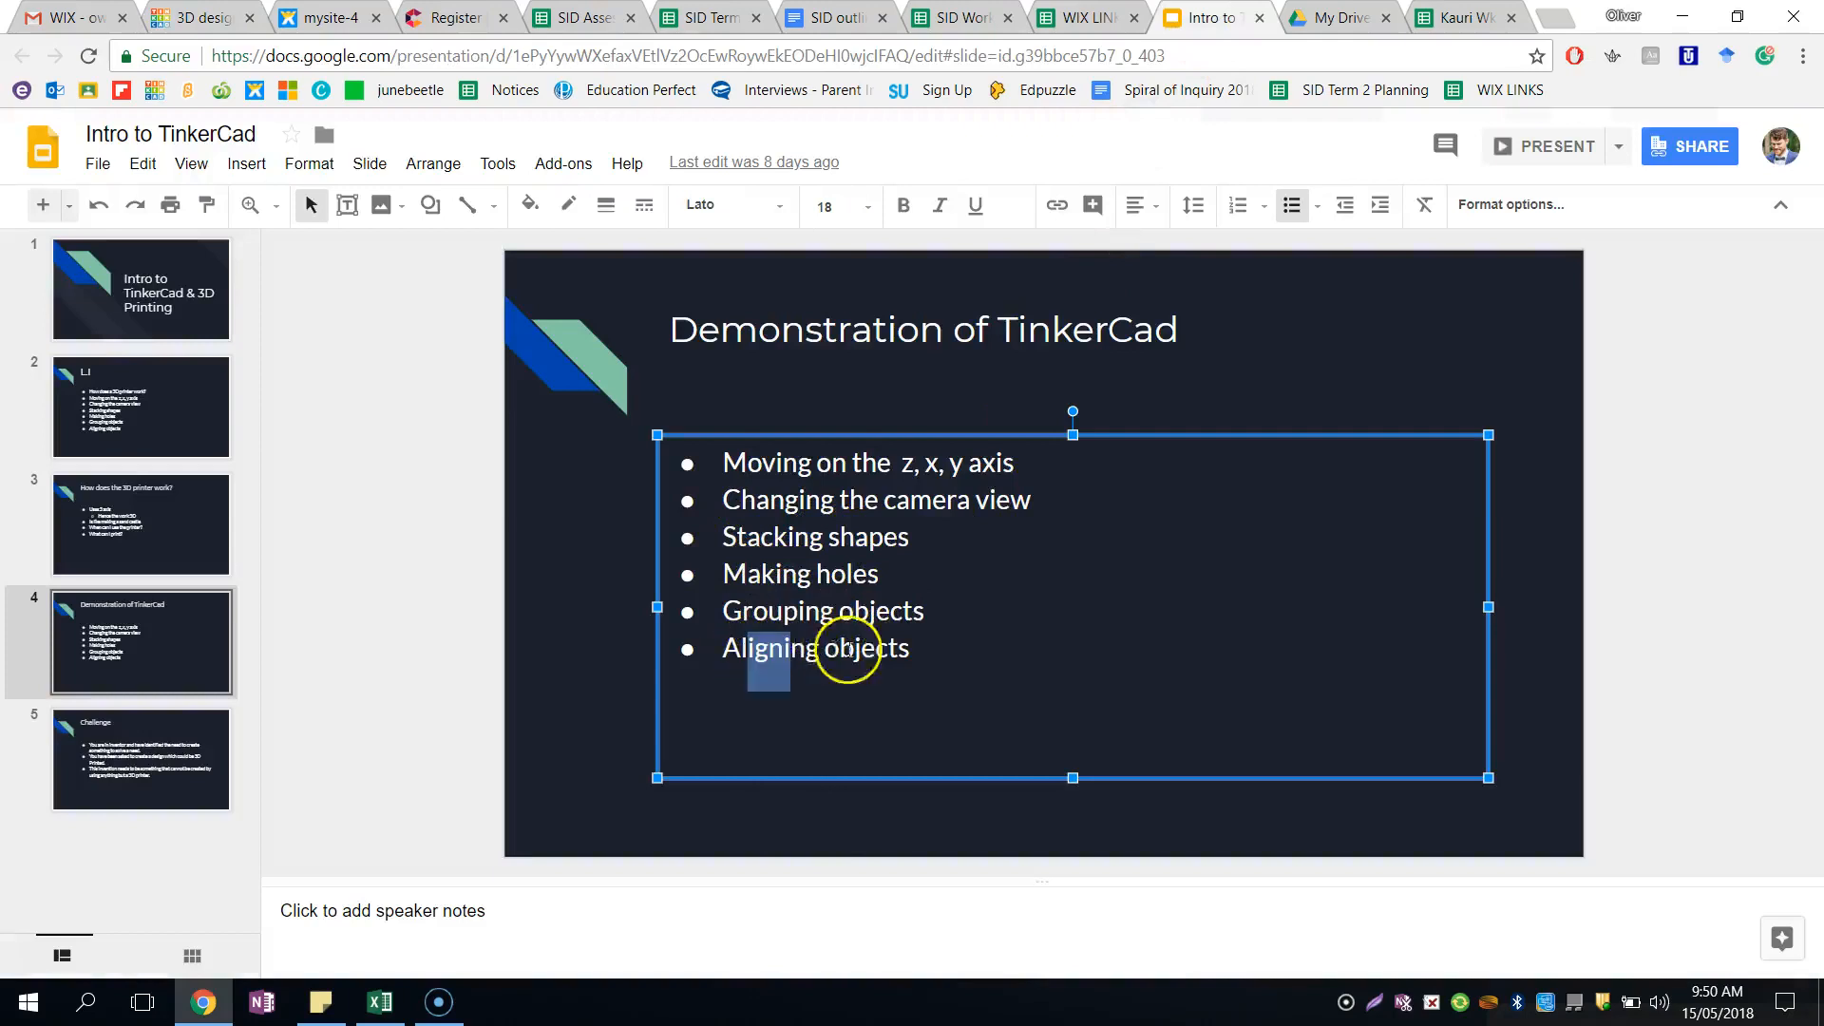
pyautogui.moveTo(724, 500); pyautogui.dragTo(1011, 511)
pyautogui.click(181, 17)
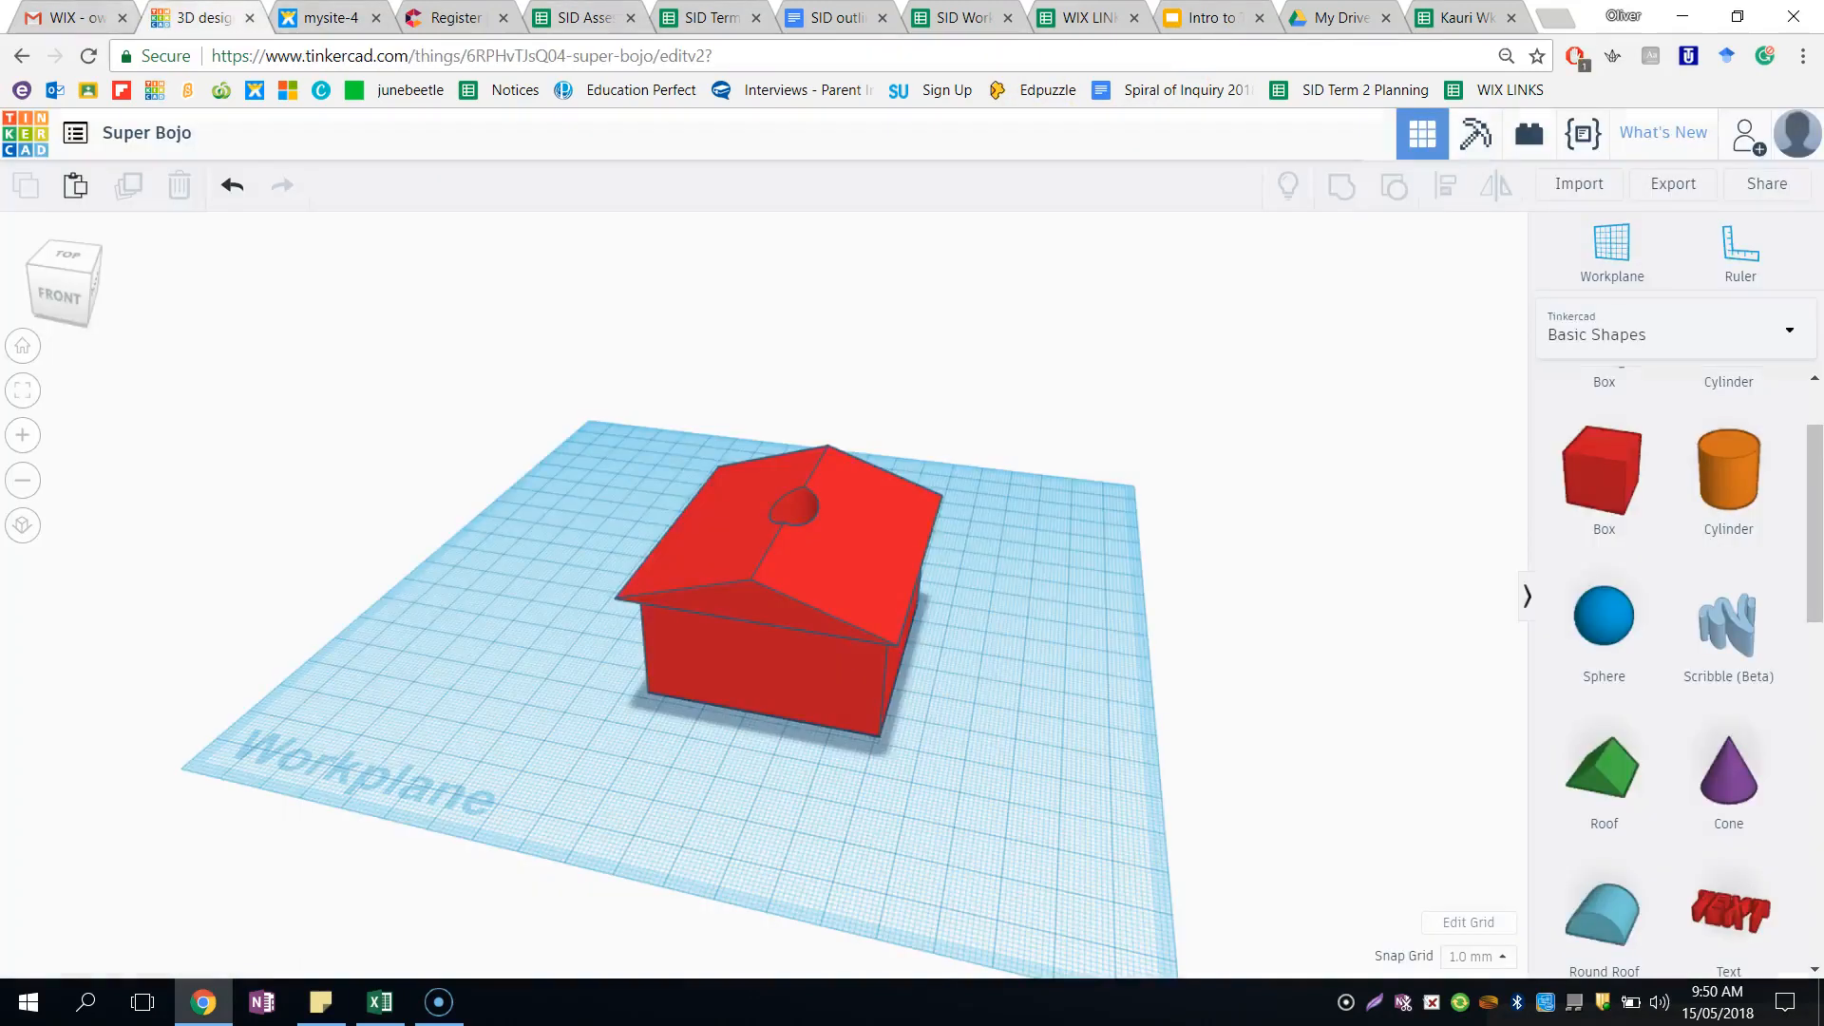
# - Add a sphere behind the house and place a cone on the workplane right next to it
pyautogui.click(1582, 613)
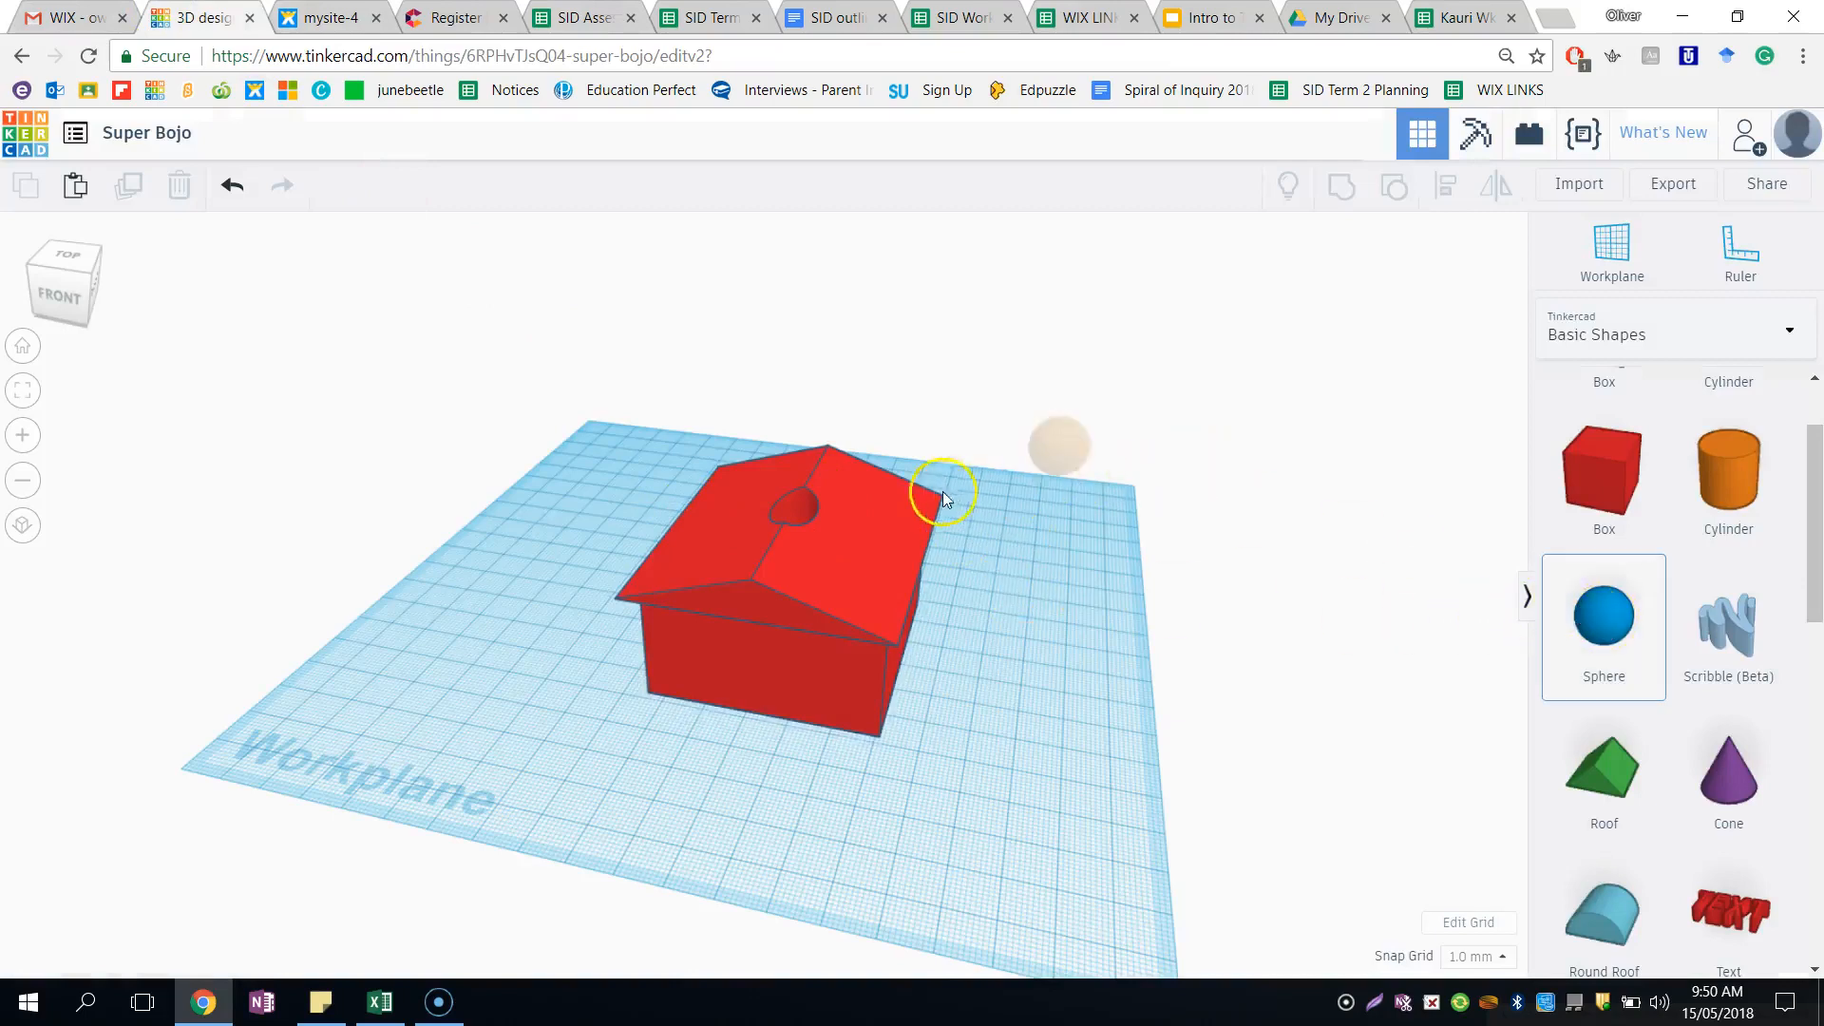
pyautogui.click(926, 557)
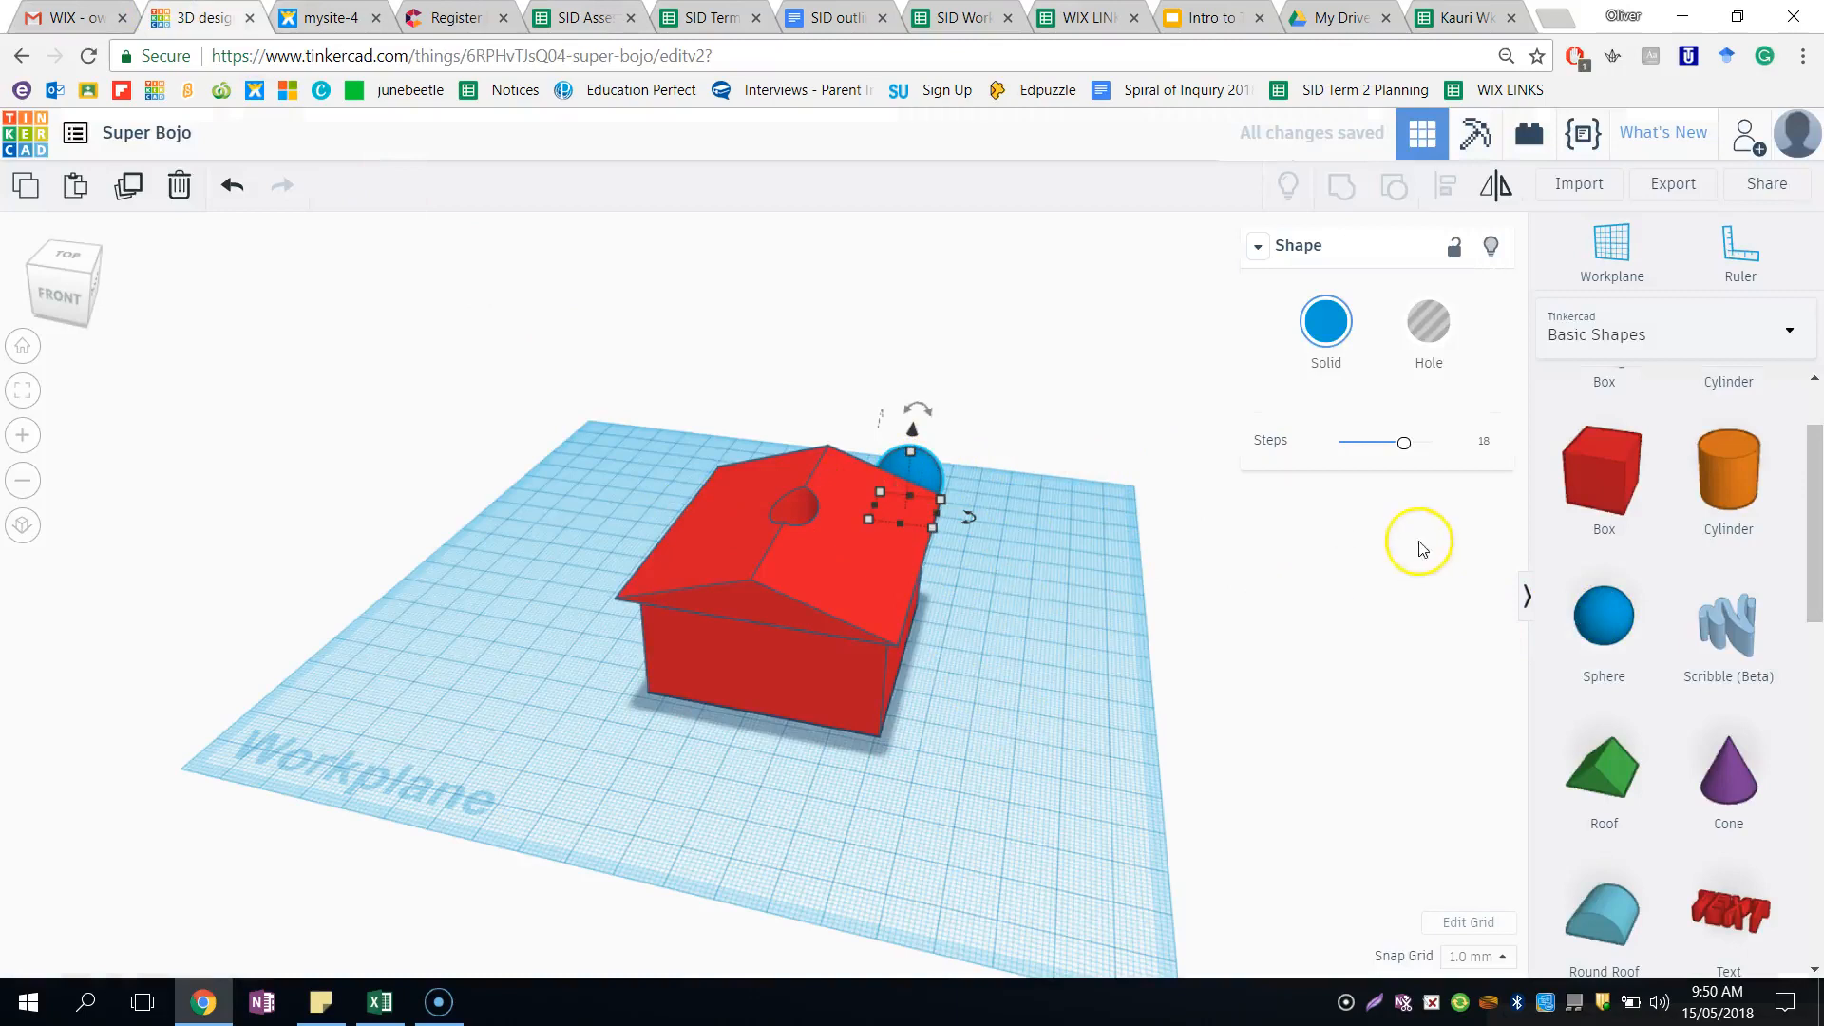
pyautogui.click(1753, 796)
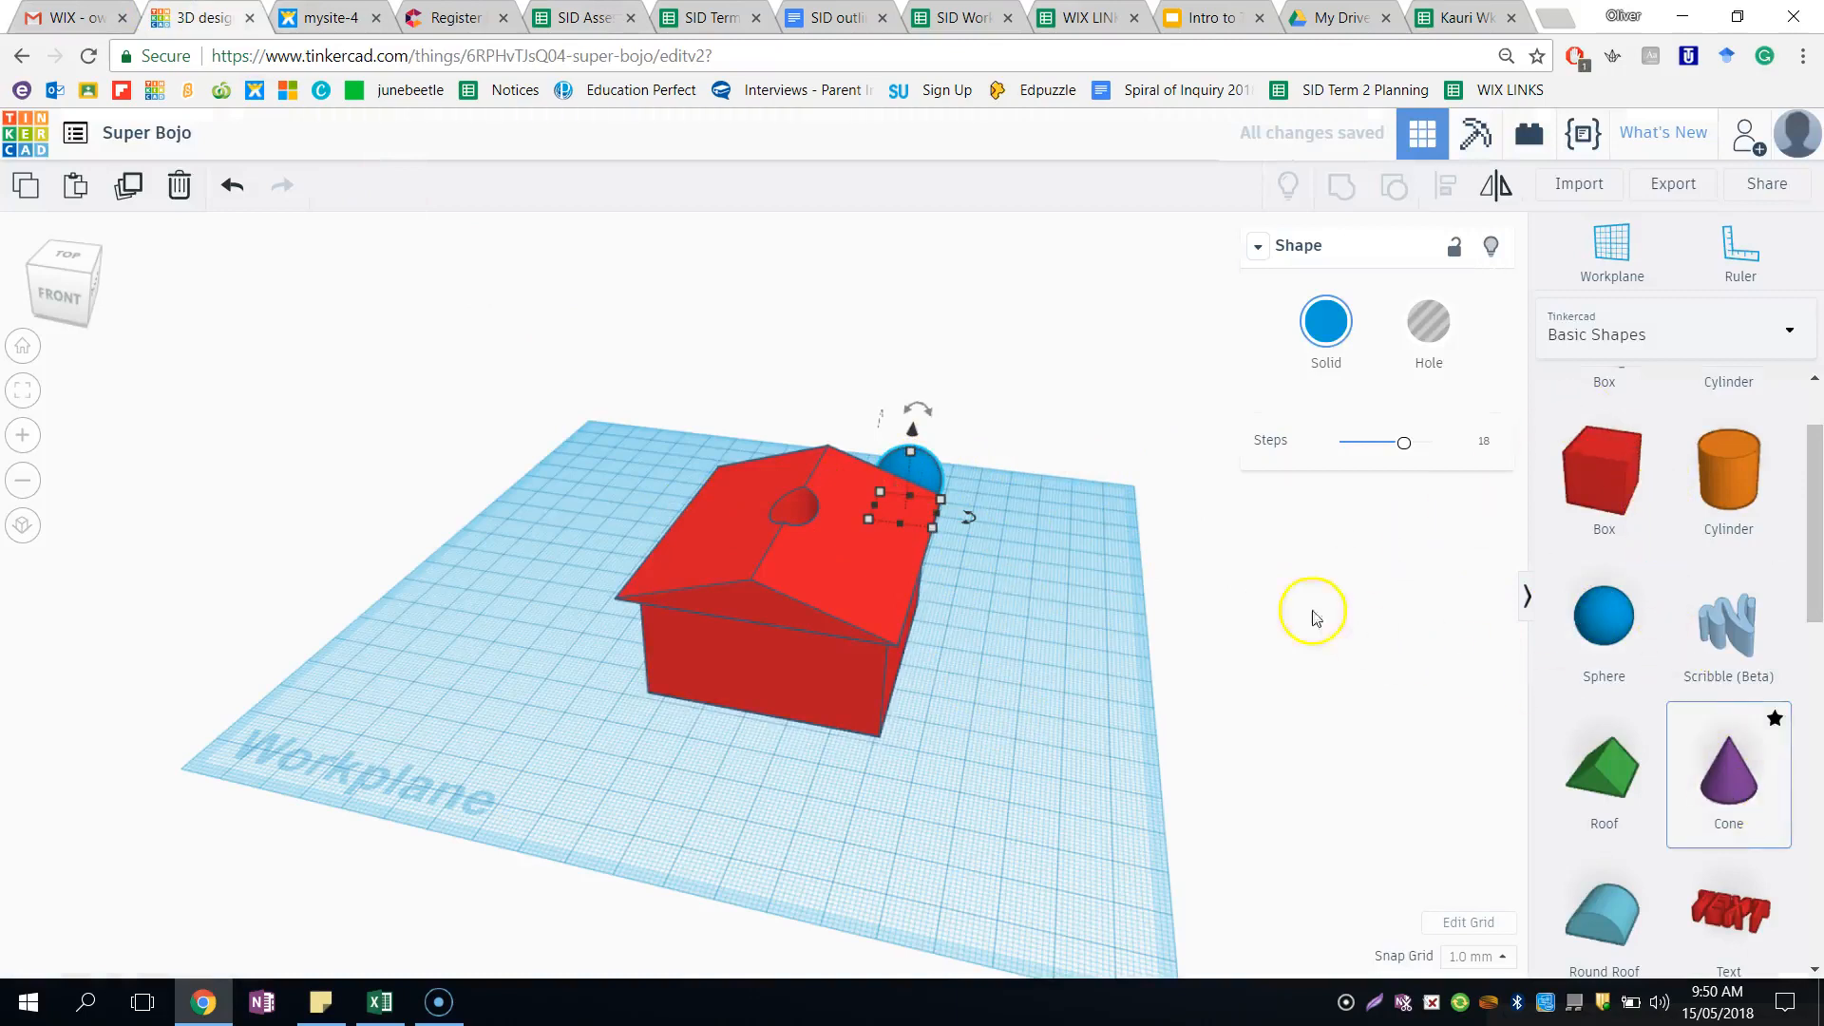
pyautogui.click(1026, 475)
pyautogui.moveTo(1040, 397); pyautogui.dragTo(917, 448)
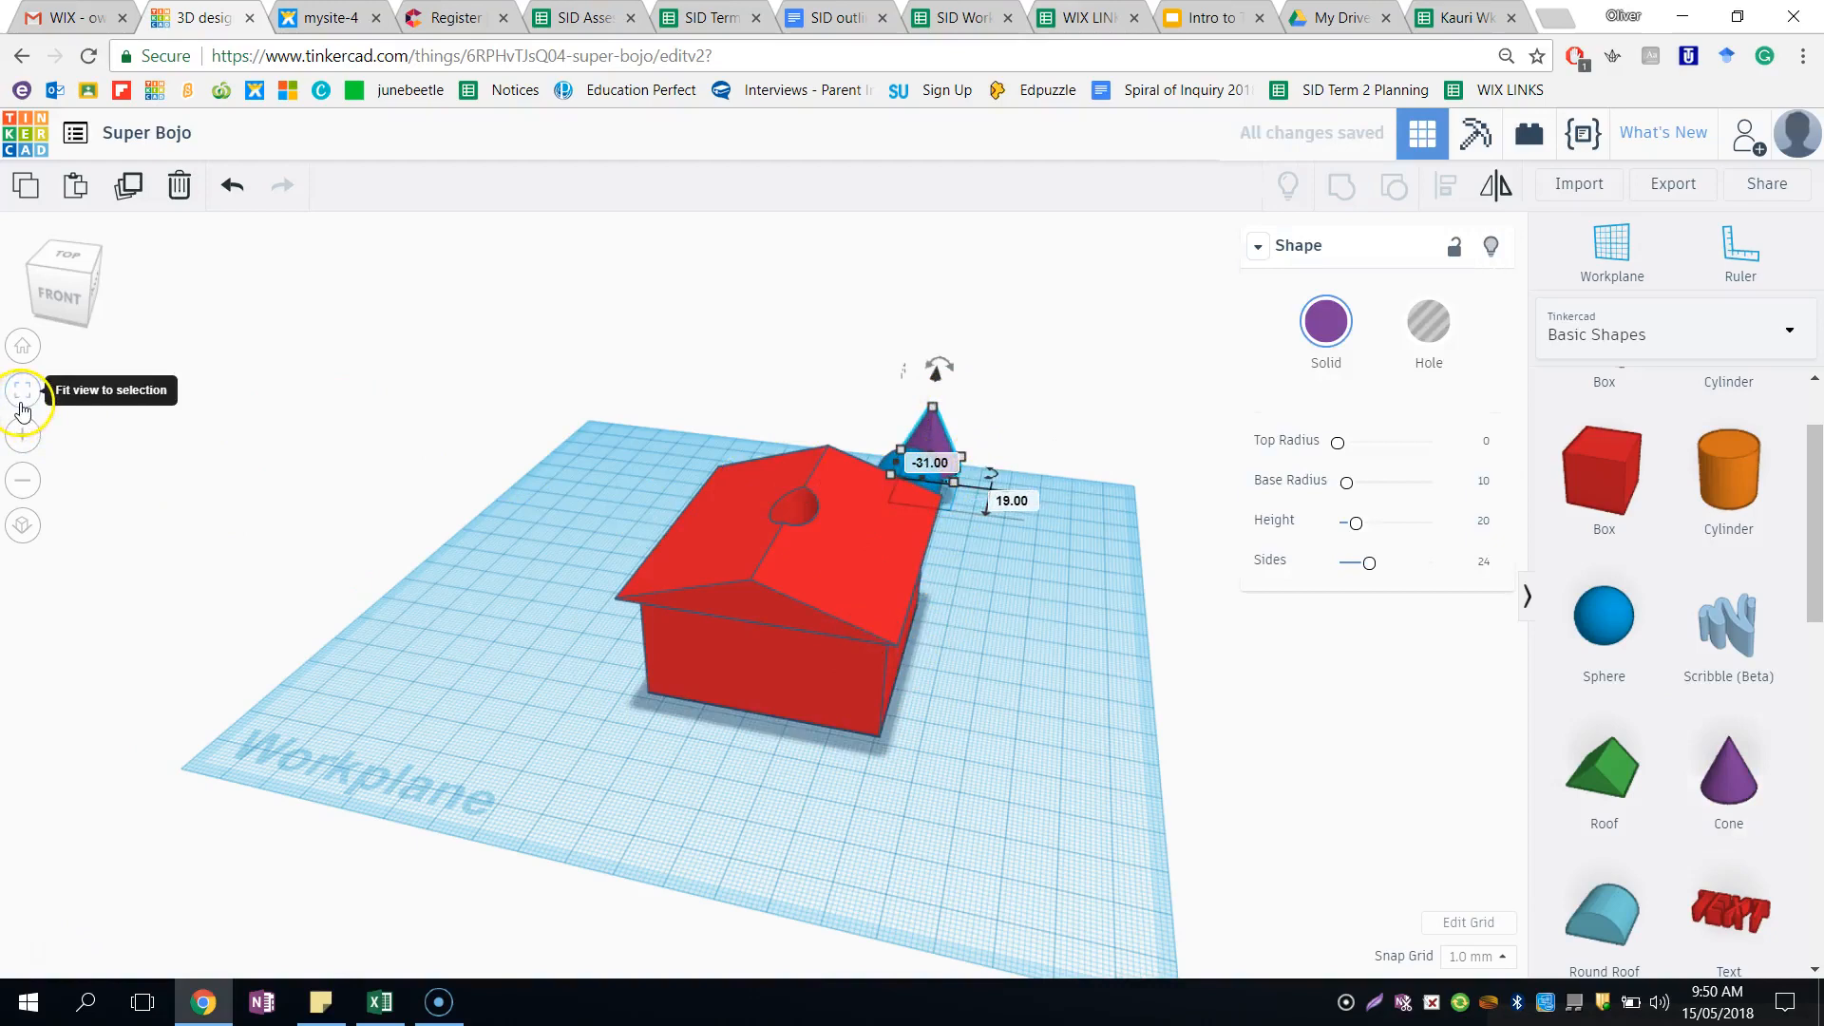
# - Raise the cone to 17 mm above the workplane so it can sit over the sphere
pyautogui.click(23, 403)
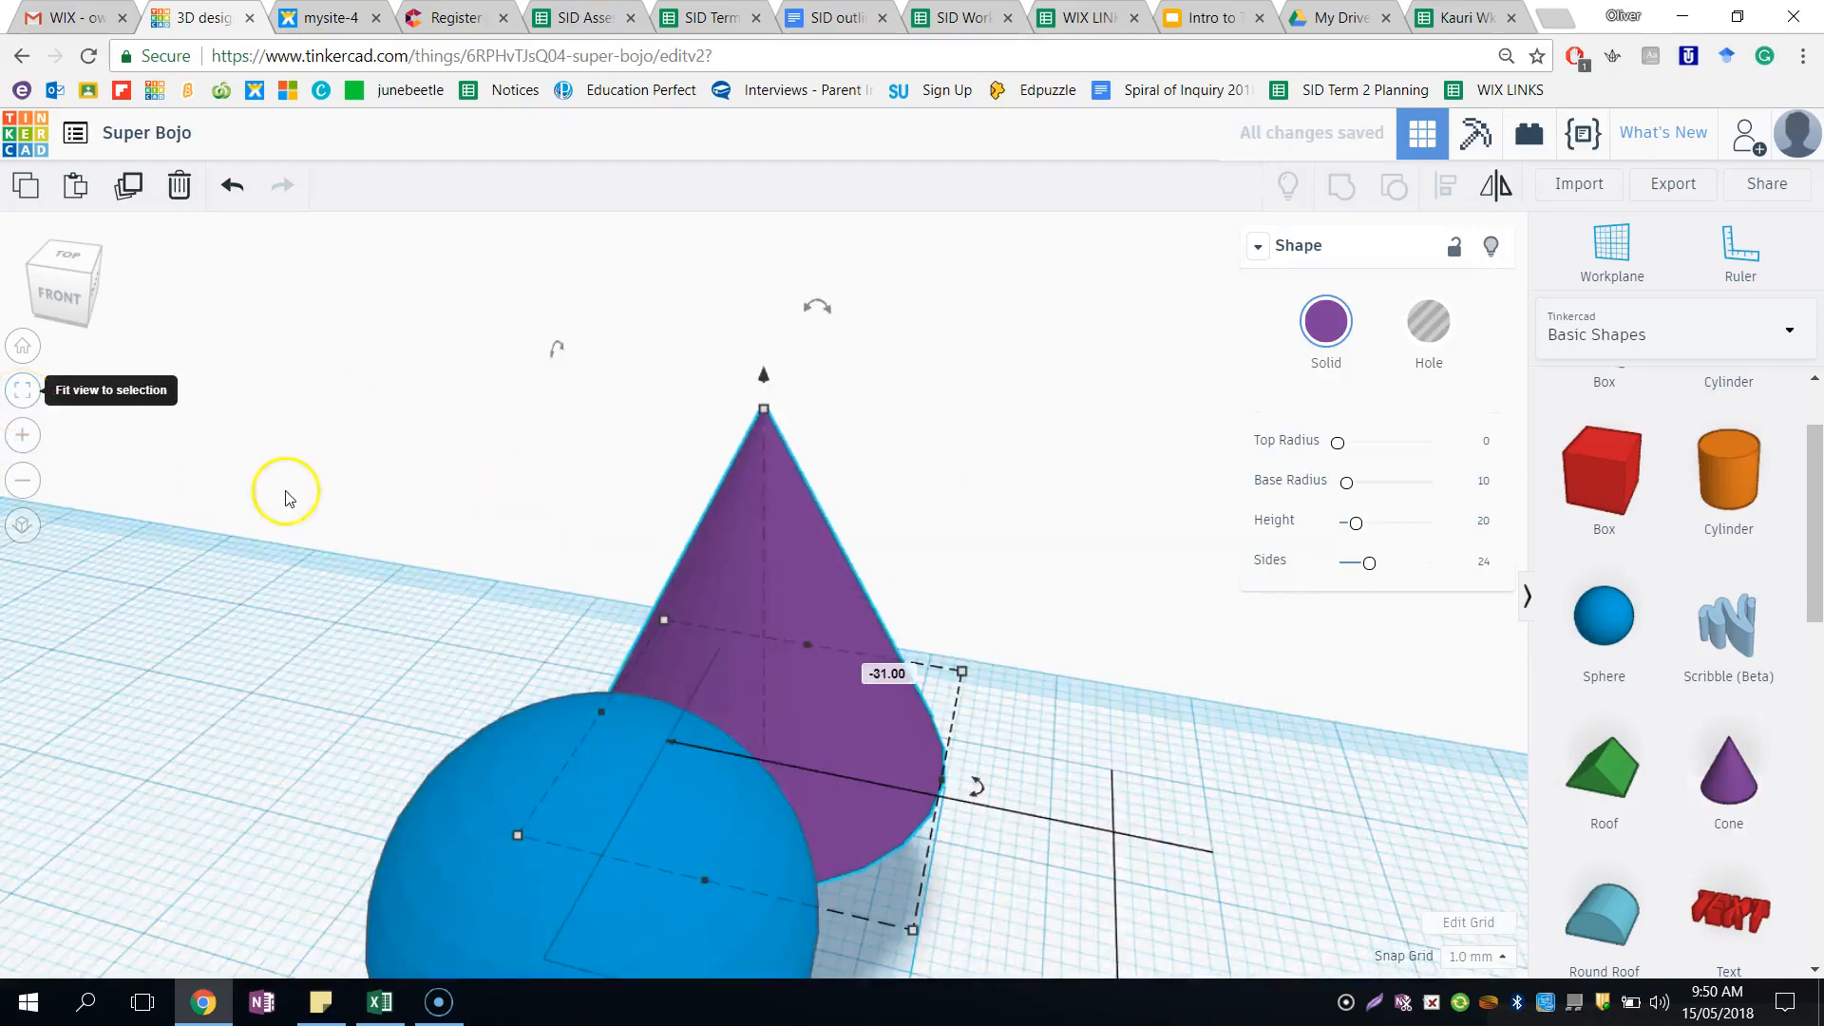
pyautogui.scroll(-3, 832, 627)
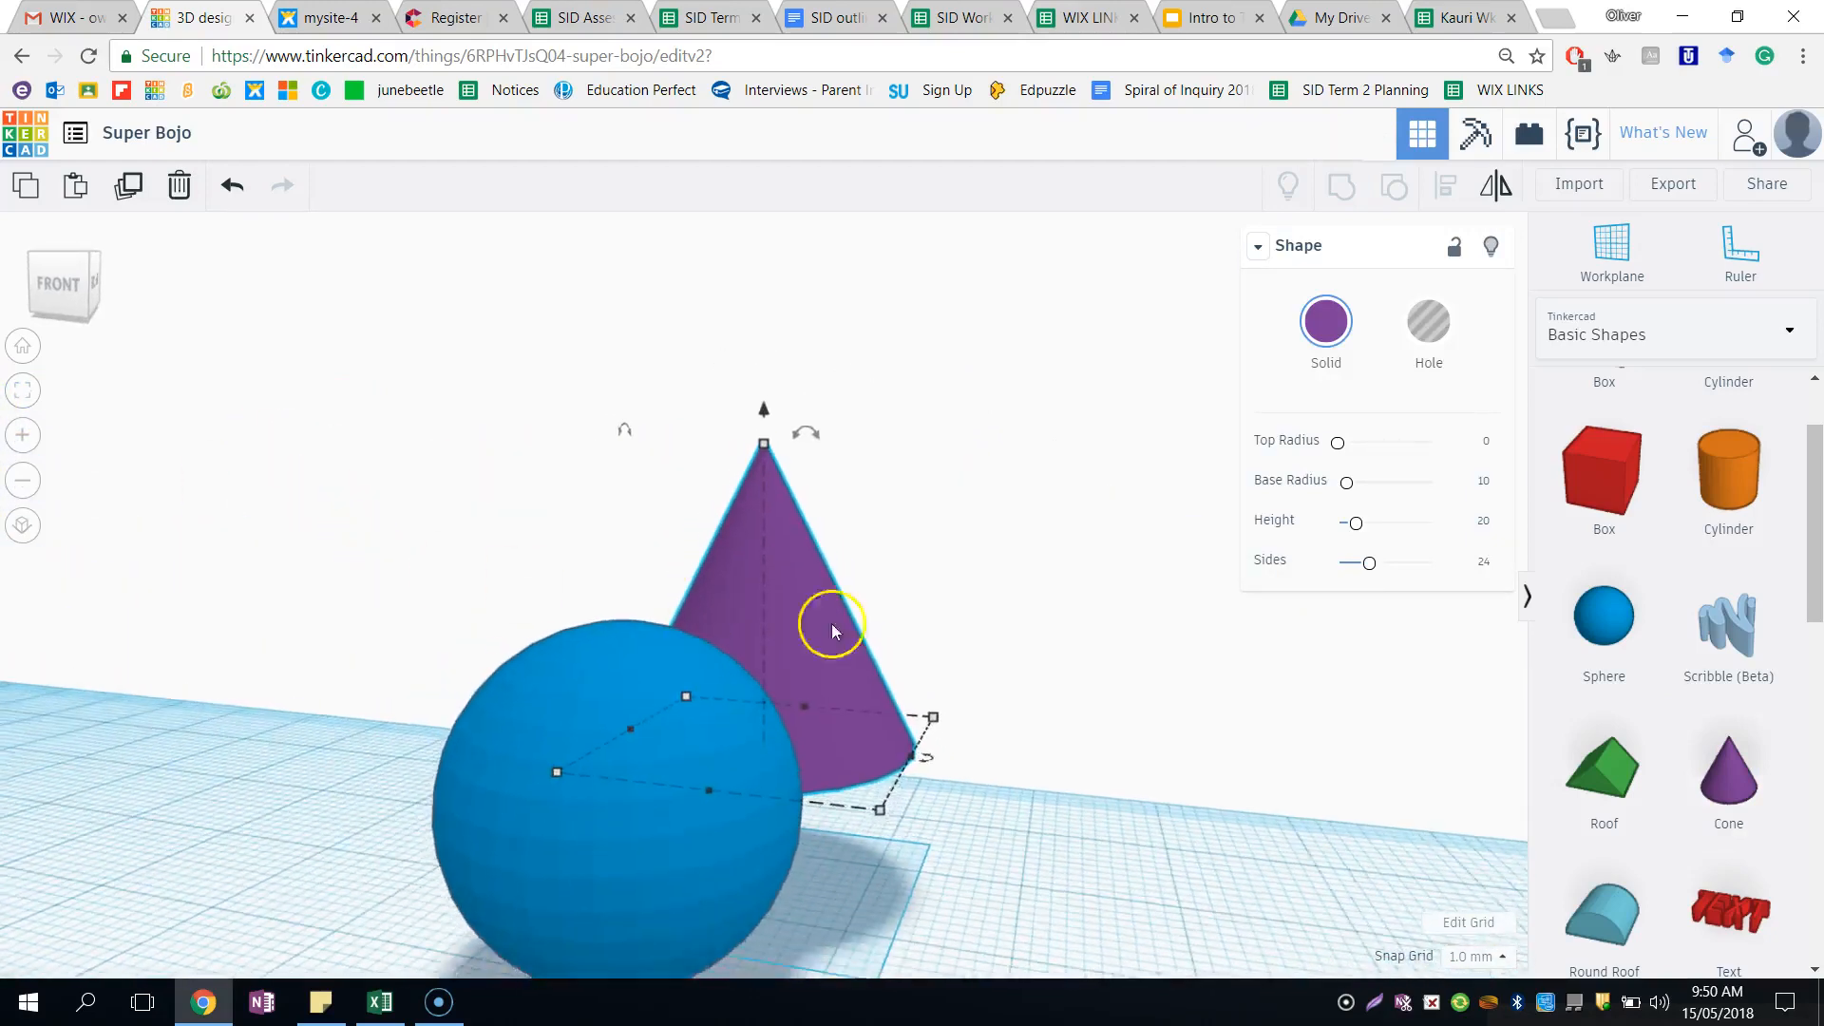
pyautogui.moveTo(858, 686); pyautogui.dragTo(691, 684, button='right')
pyautogui.moveTo(765, 429); pyautogui.dragTo(747, 325)
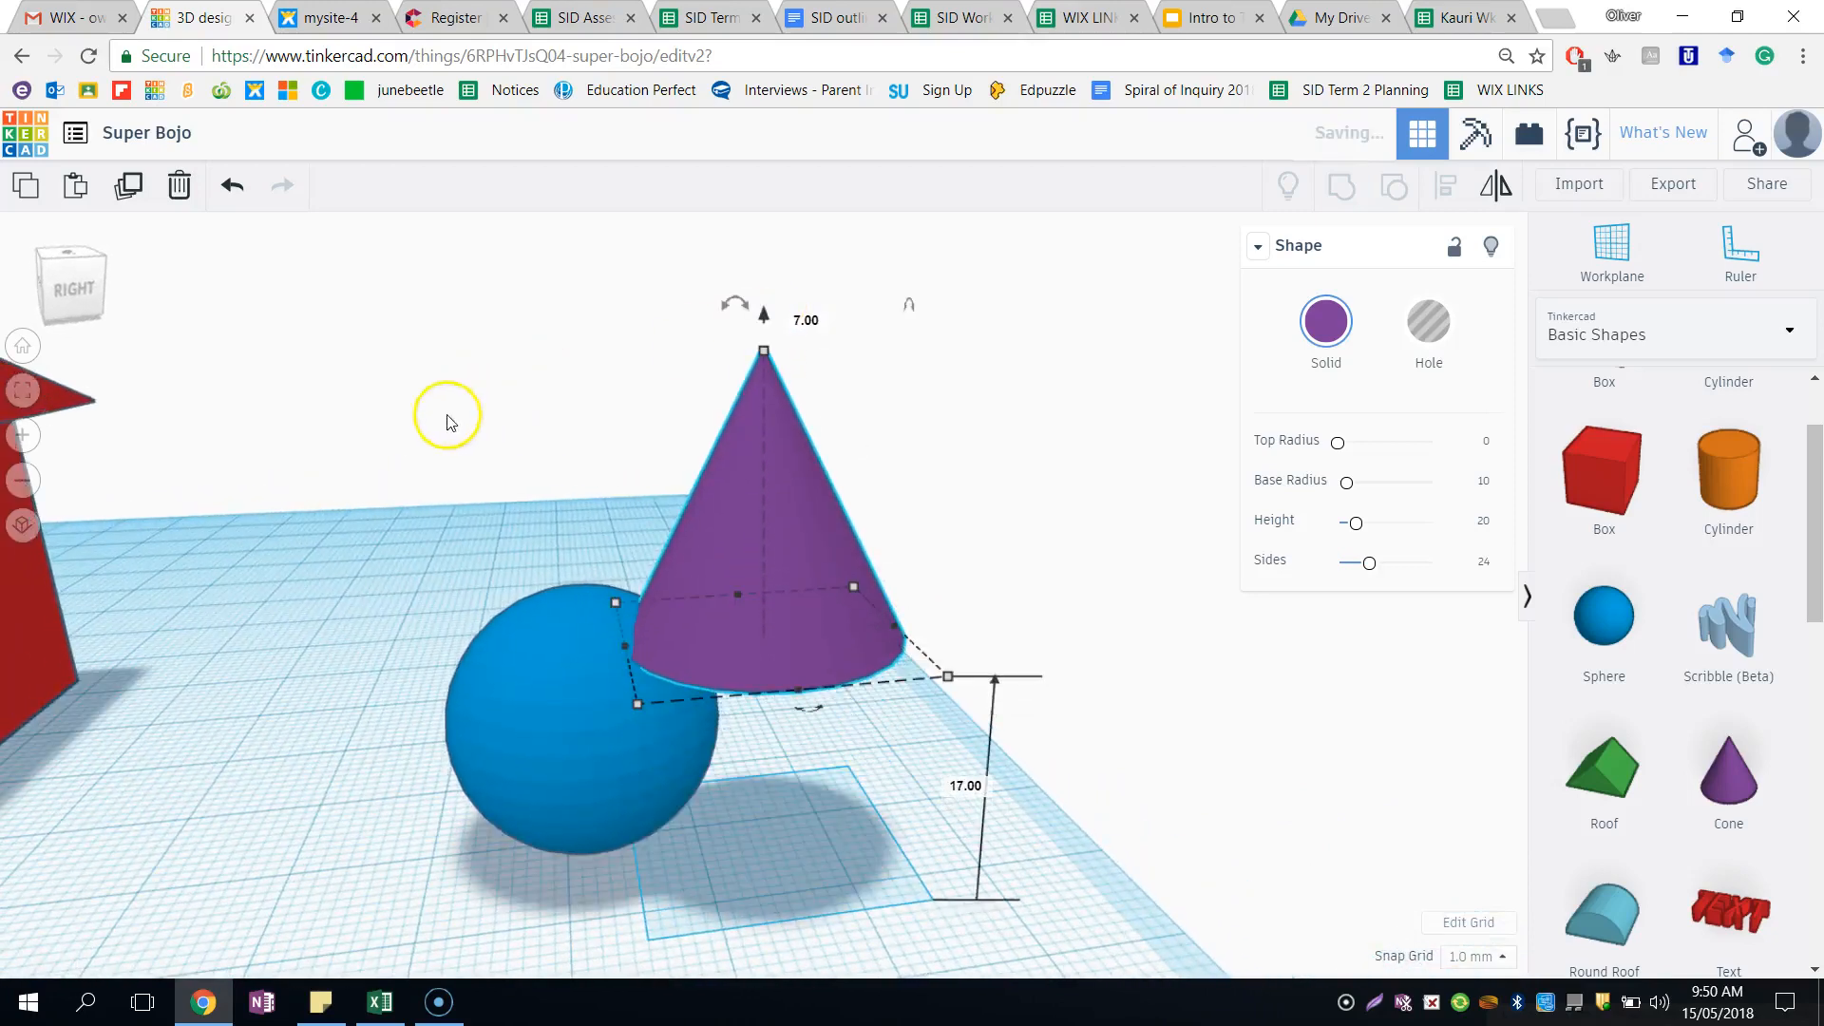
# - Align the cone and sphere on their centres along both horizontal axes, and restore the home view
pyautogui.moveTo(558, 440); pyautogui.dragTo(983, 876)
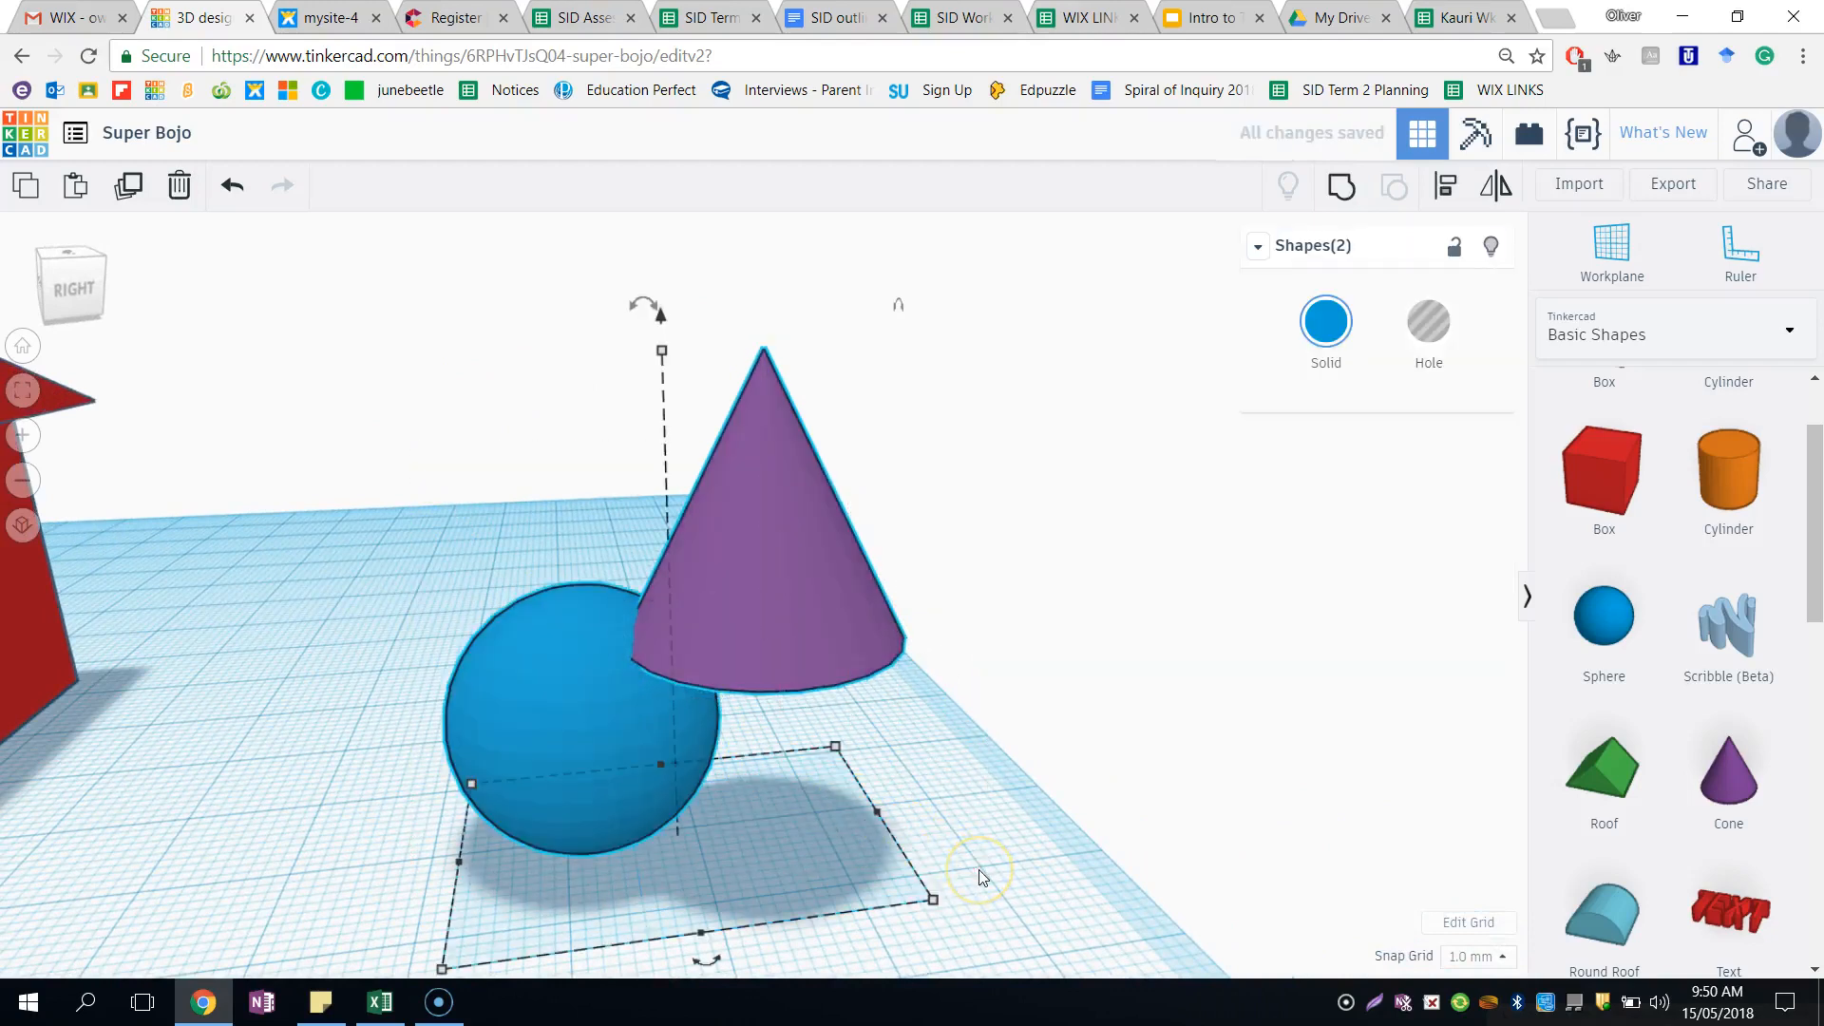
pyautogui.moveTo(703, 960); pyautogui.dragTo(588, 905)
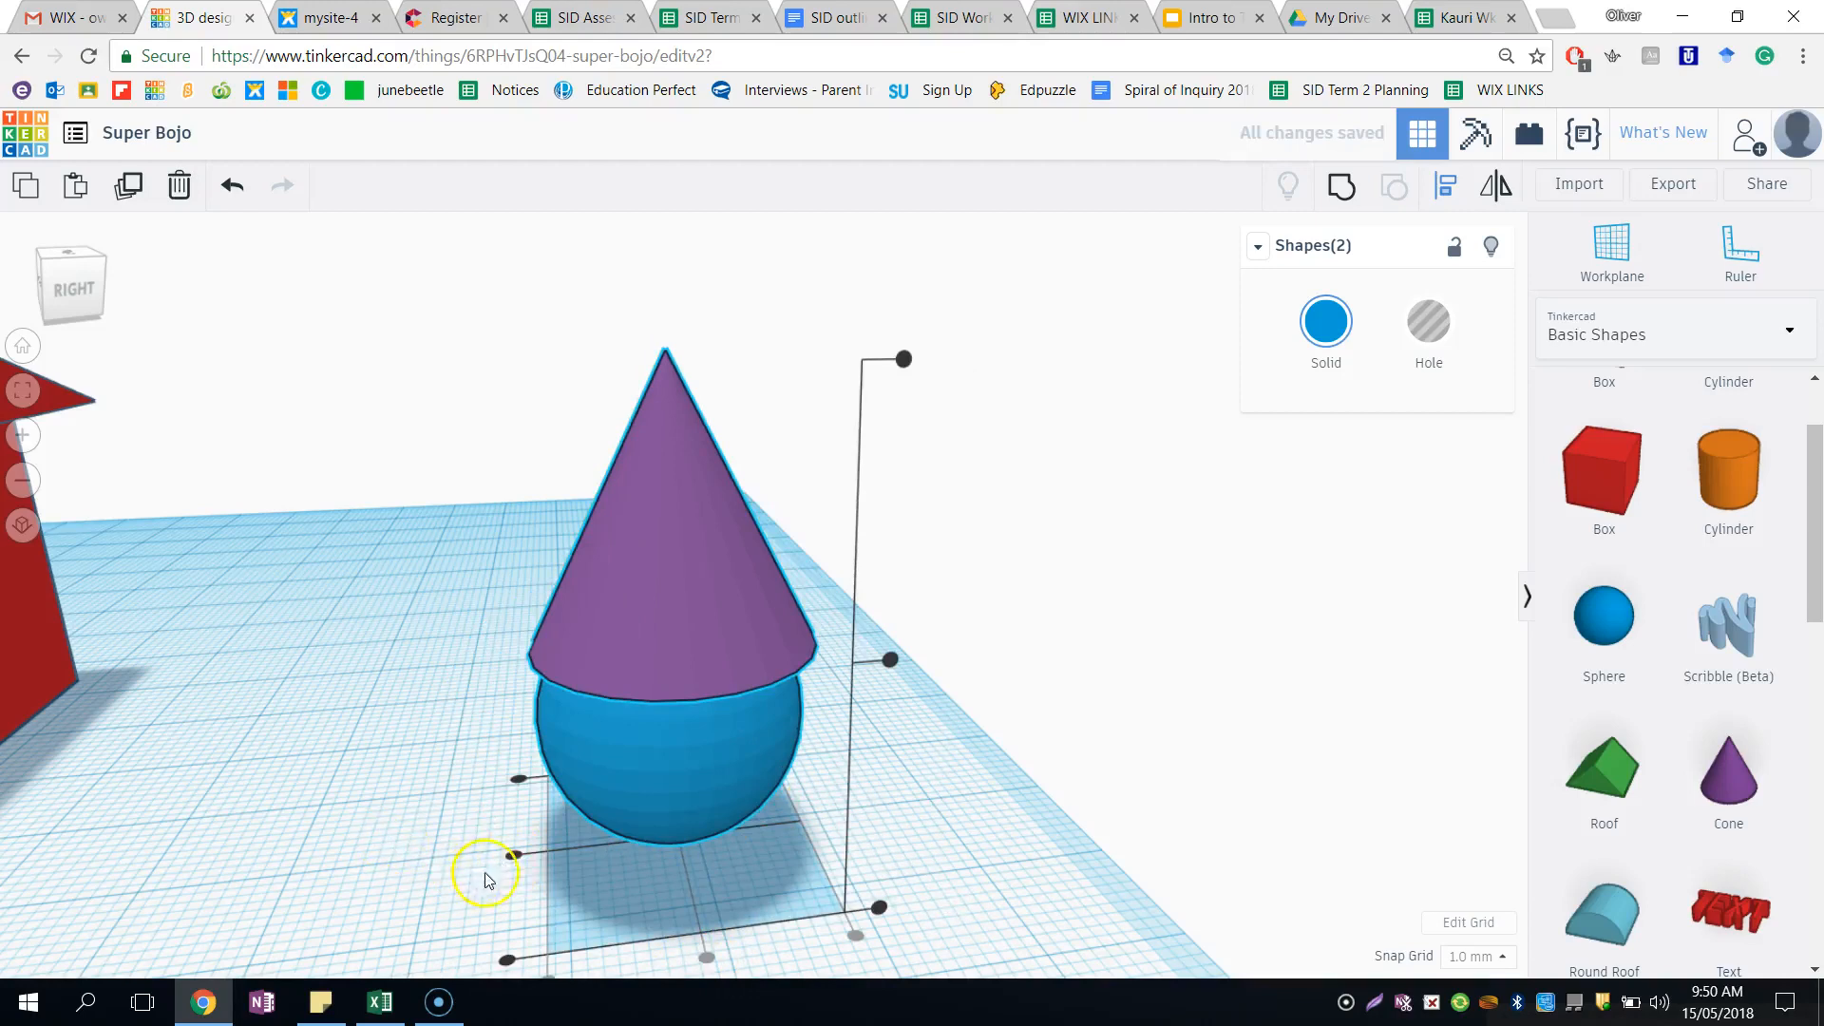
pyautogui.click(513, 856)
pyautogui.click(376, 848)
pyautogui.moveTo(376, 848); pyautogui.dragTo(152, 595, button='right')
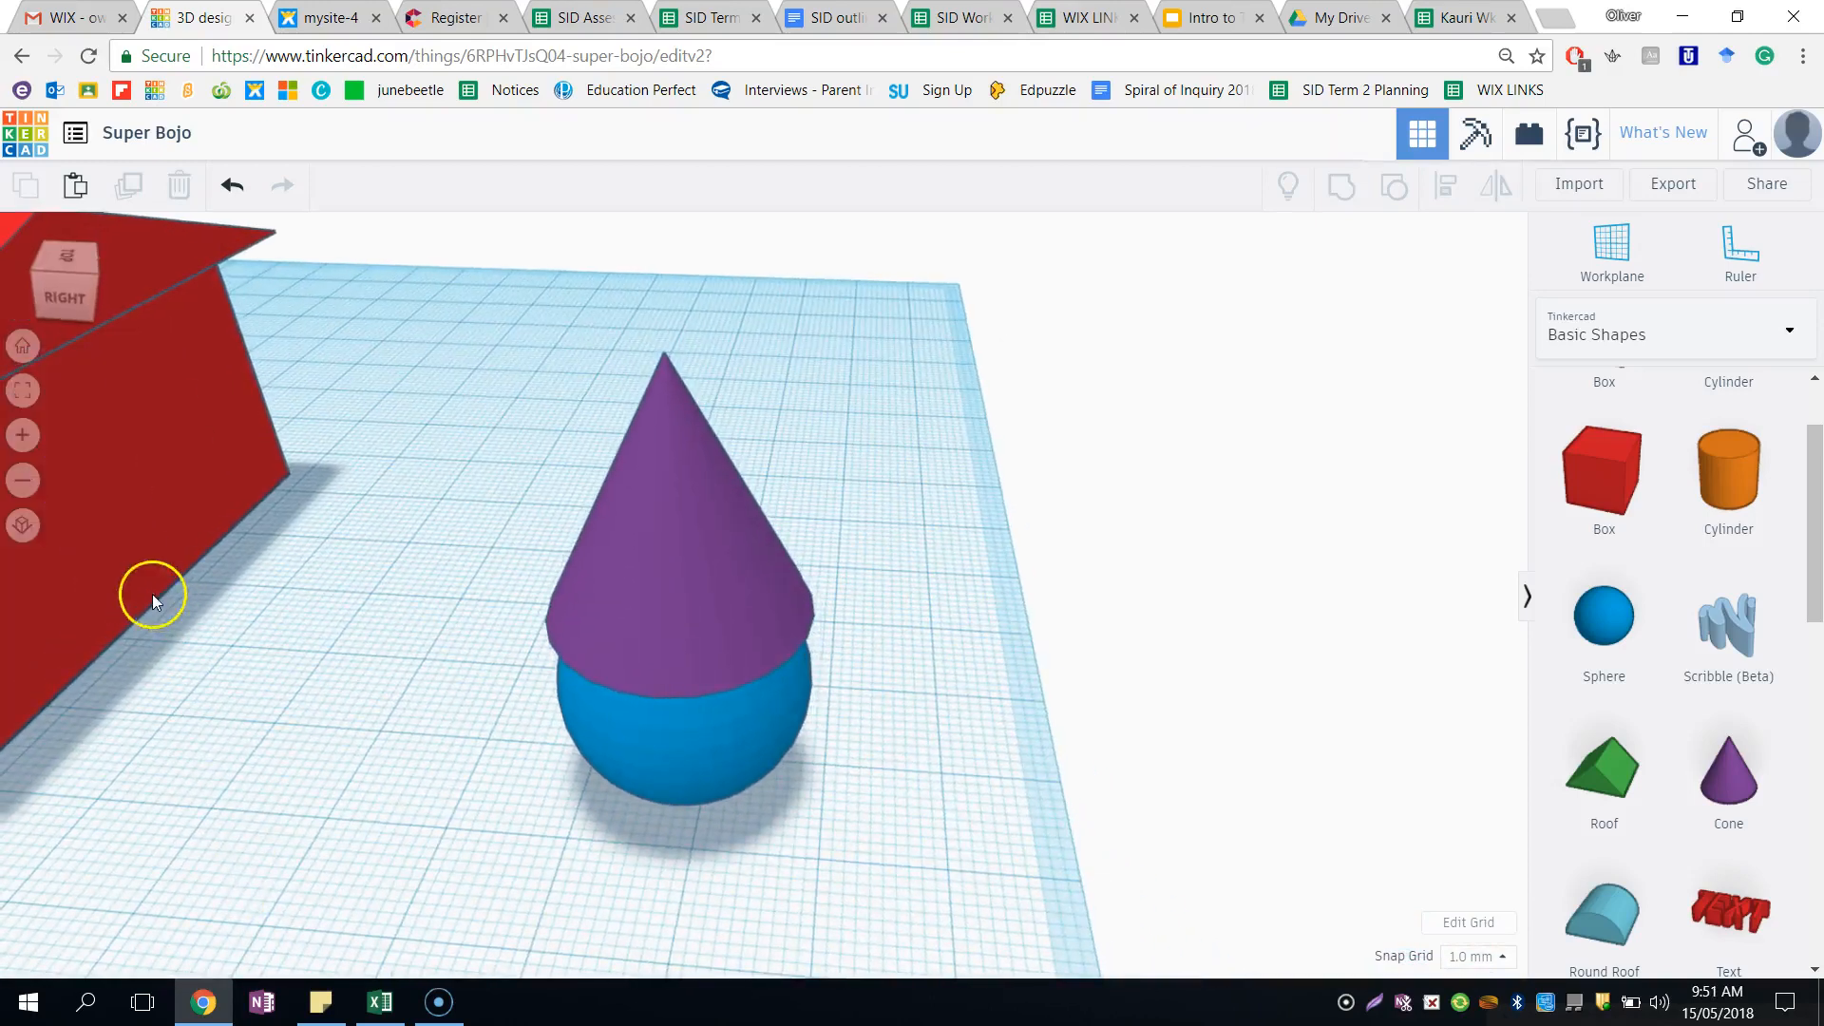
pyautogui.click(21, 348)
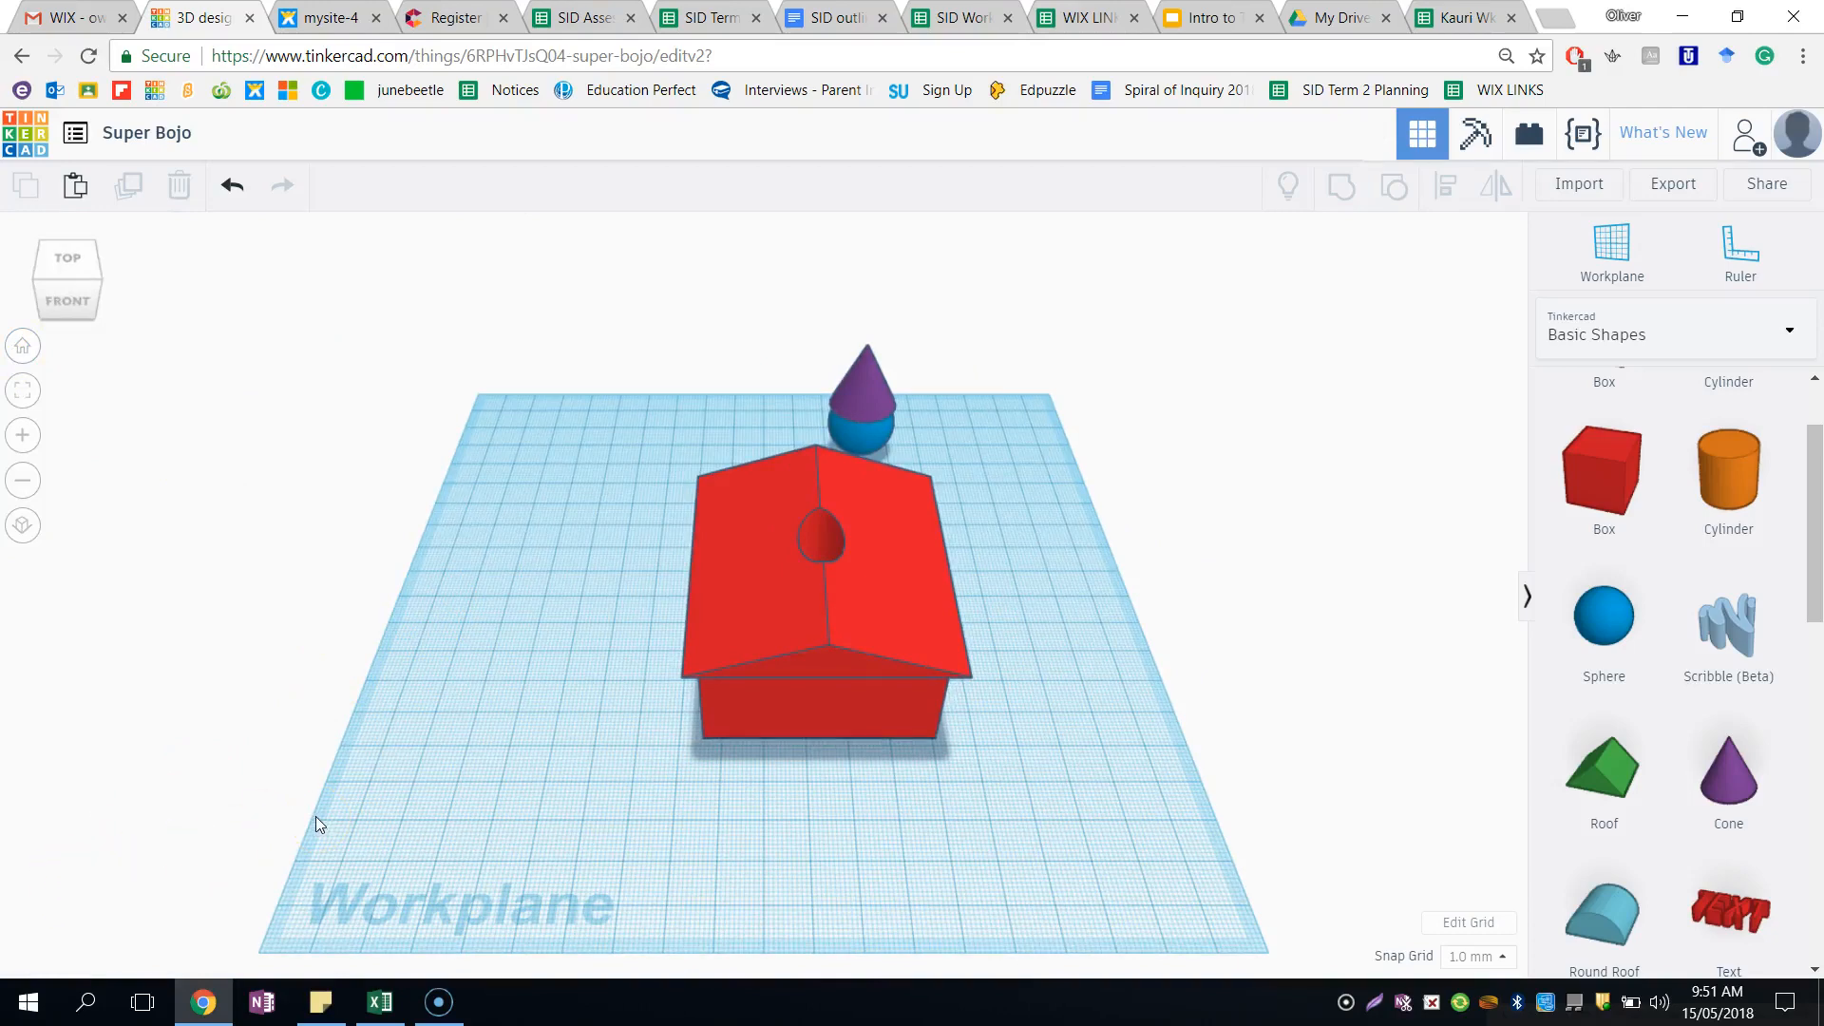
# - Create a collaboration link for inviting people to the design, and close the sharing dialog
pyautogui.click(465, 757)
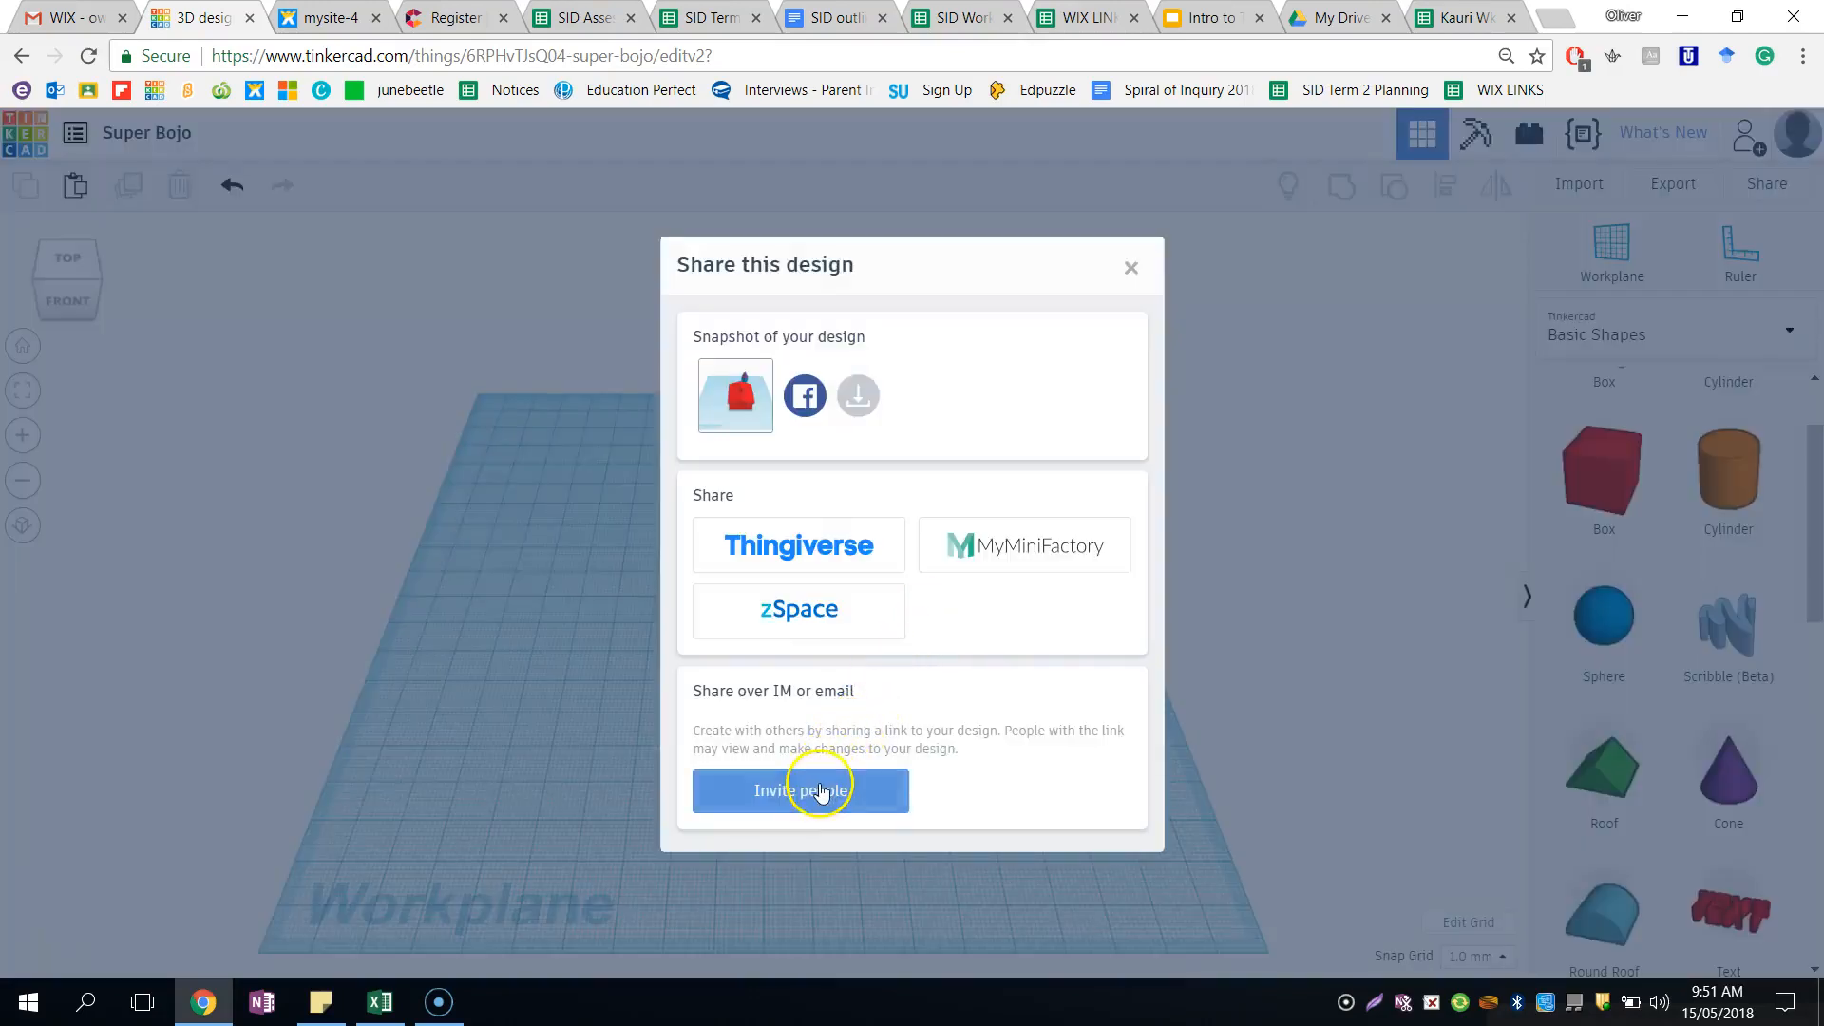
pyautogui.click(820, 792)
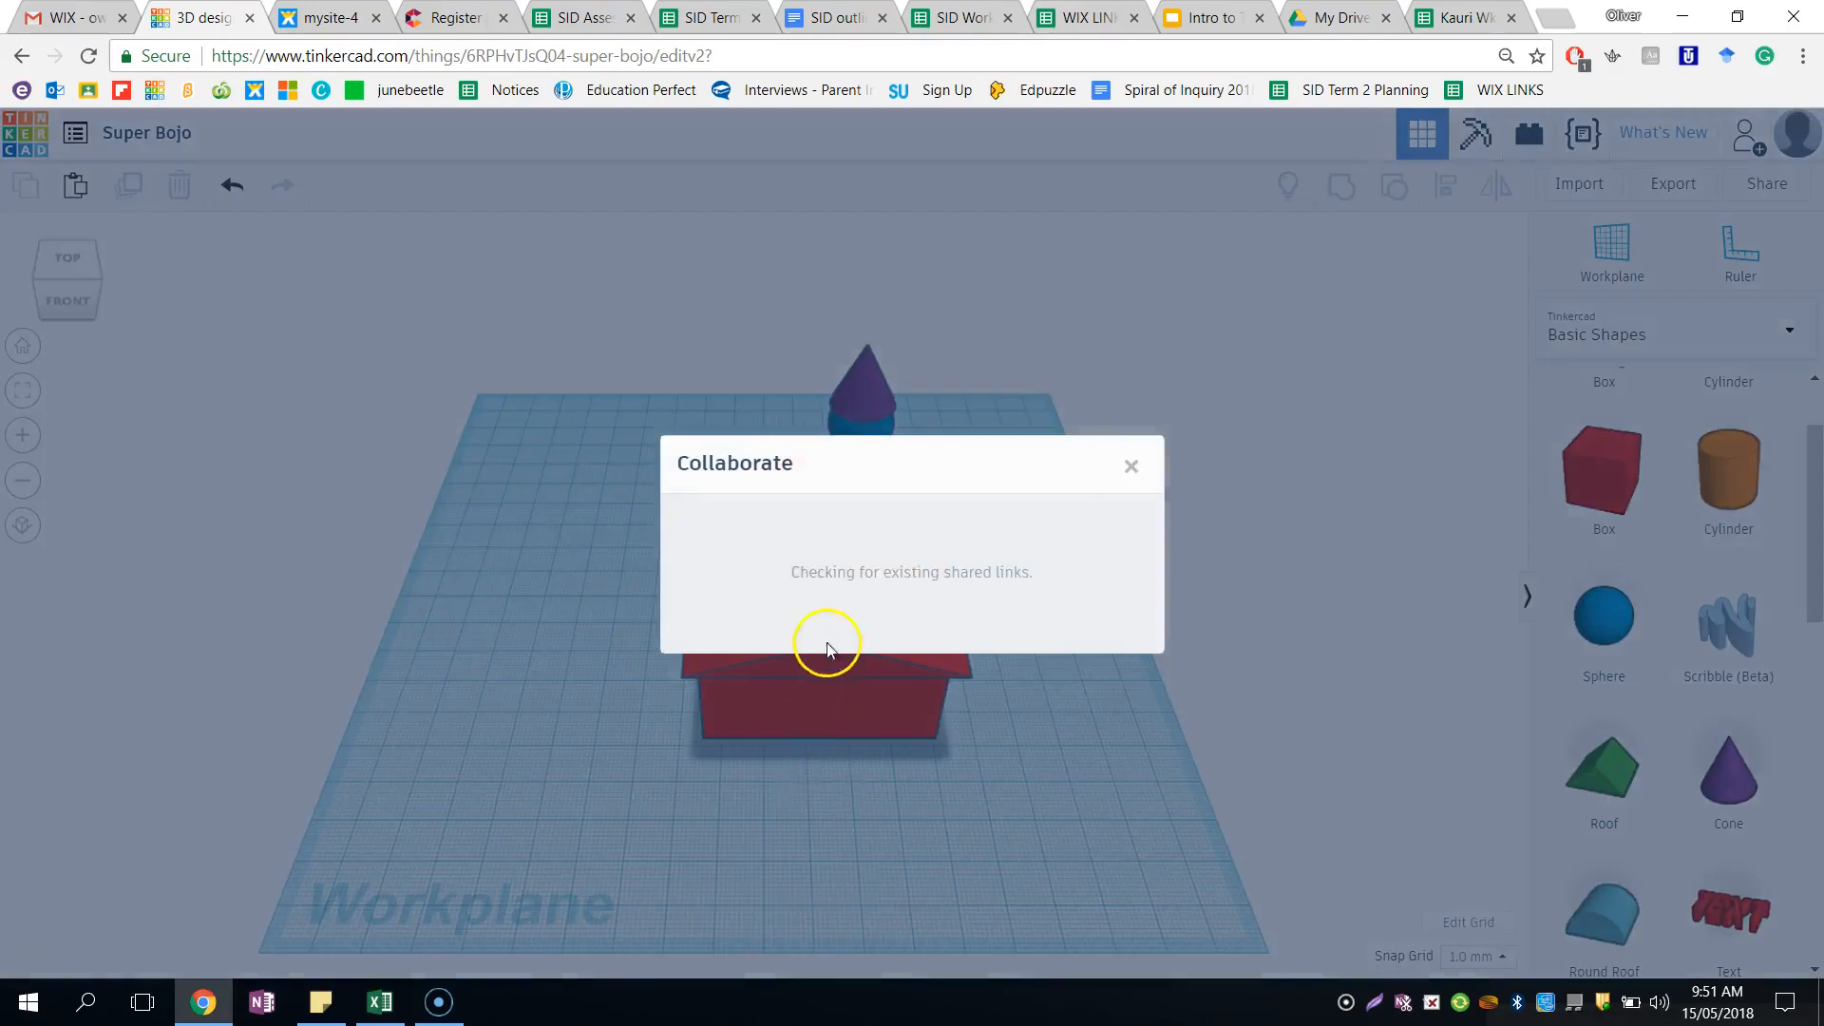
pyautogui.click(860, 623)
pyautogui.click(878, 574)
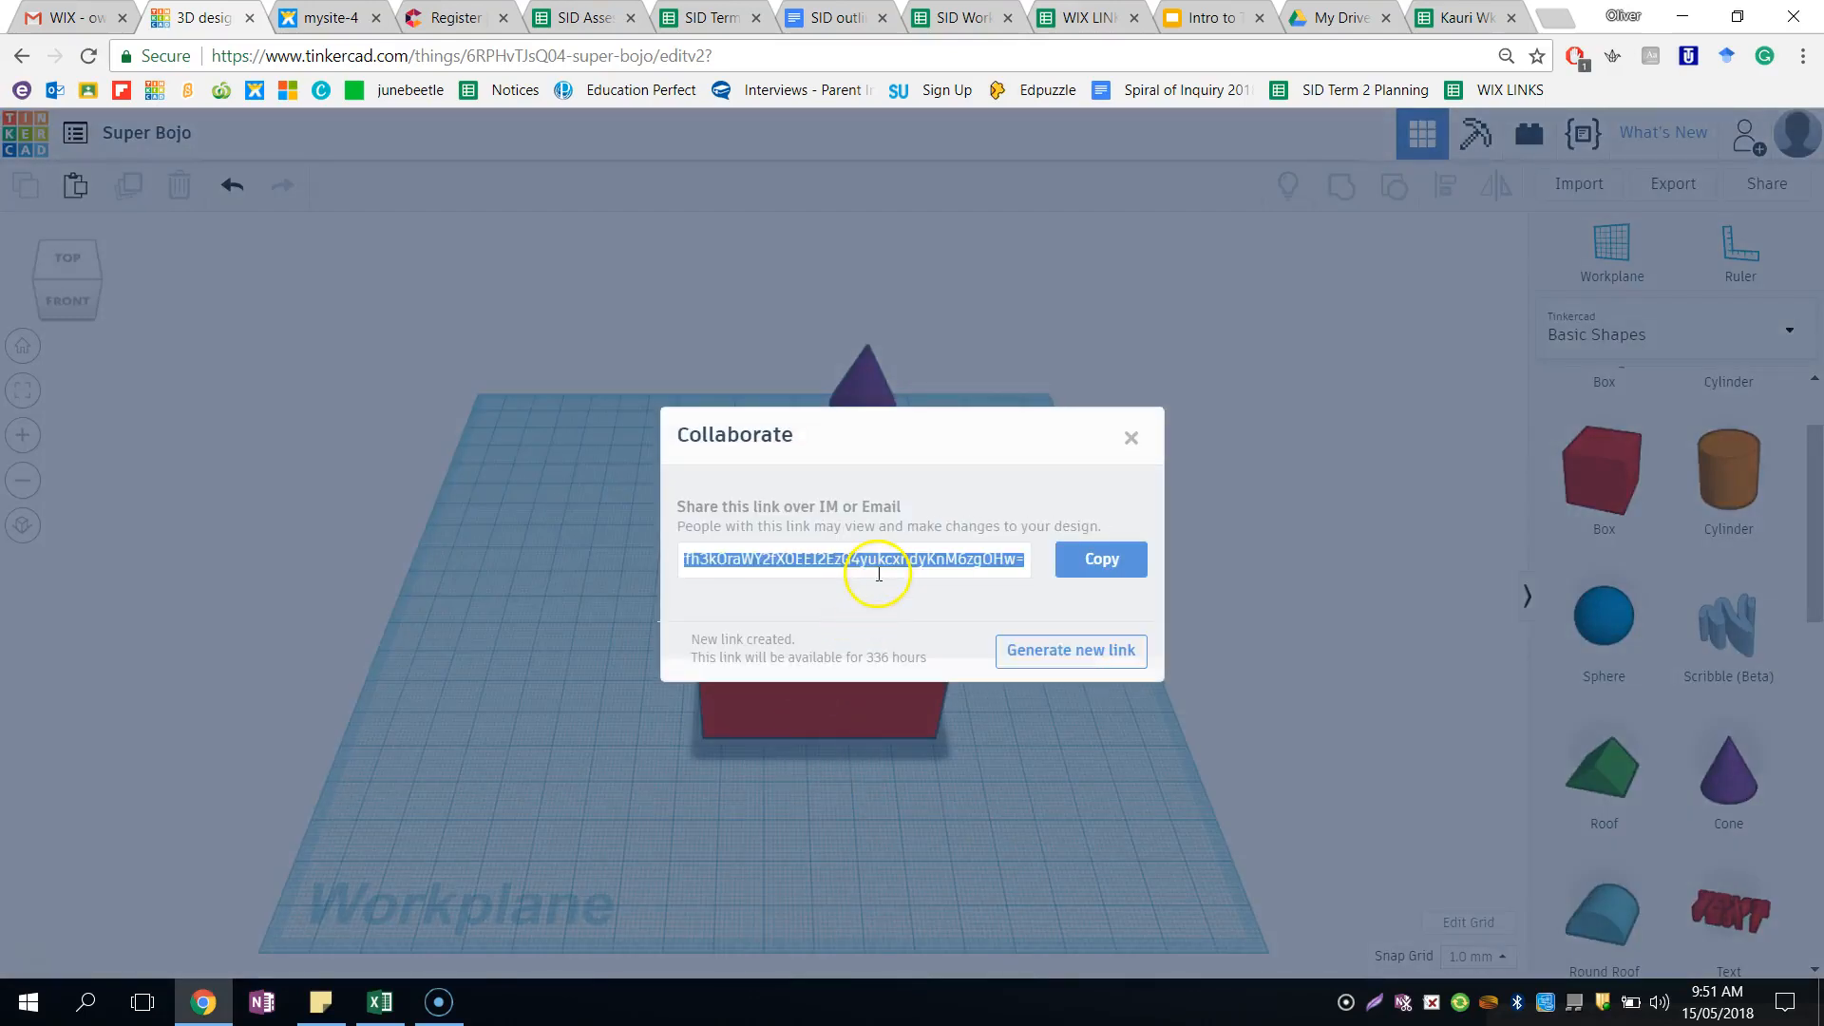
pyautogui.click(878, 574)
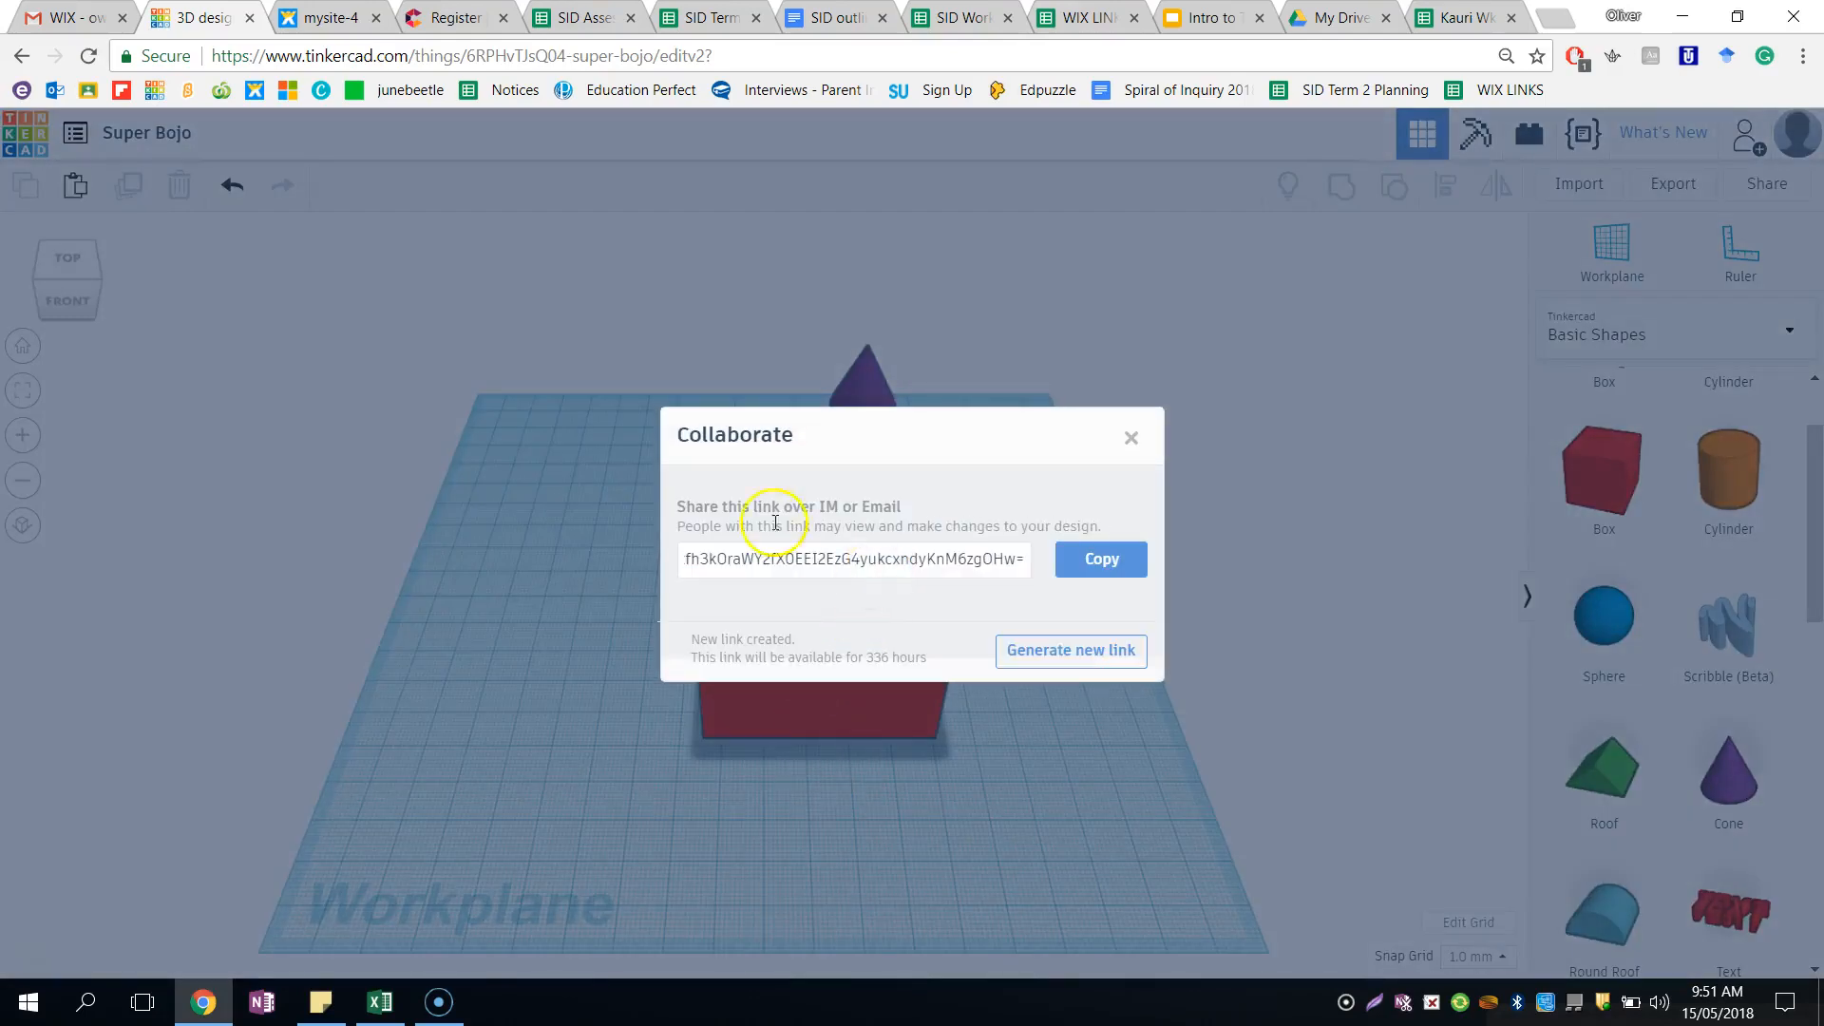
pyautogui.click(559, 55)
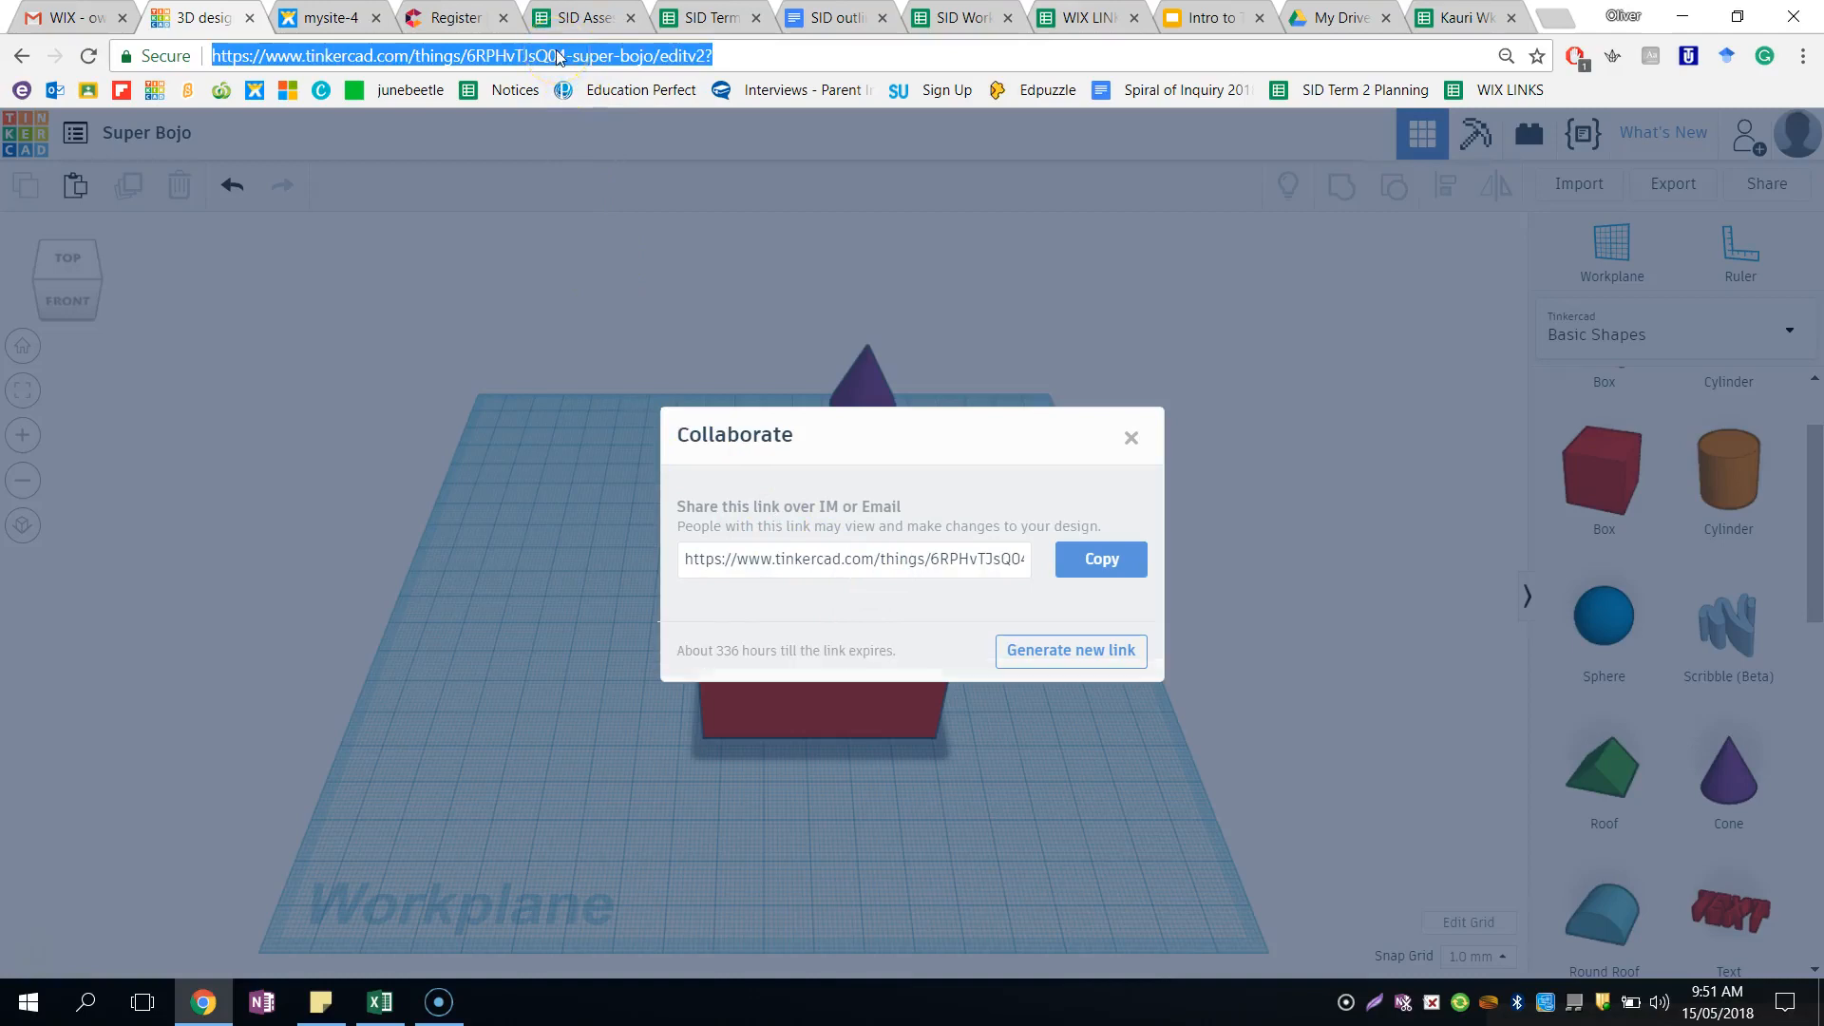
pyautogui.click(1130, 440)
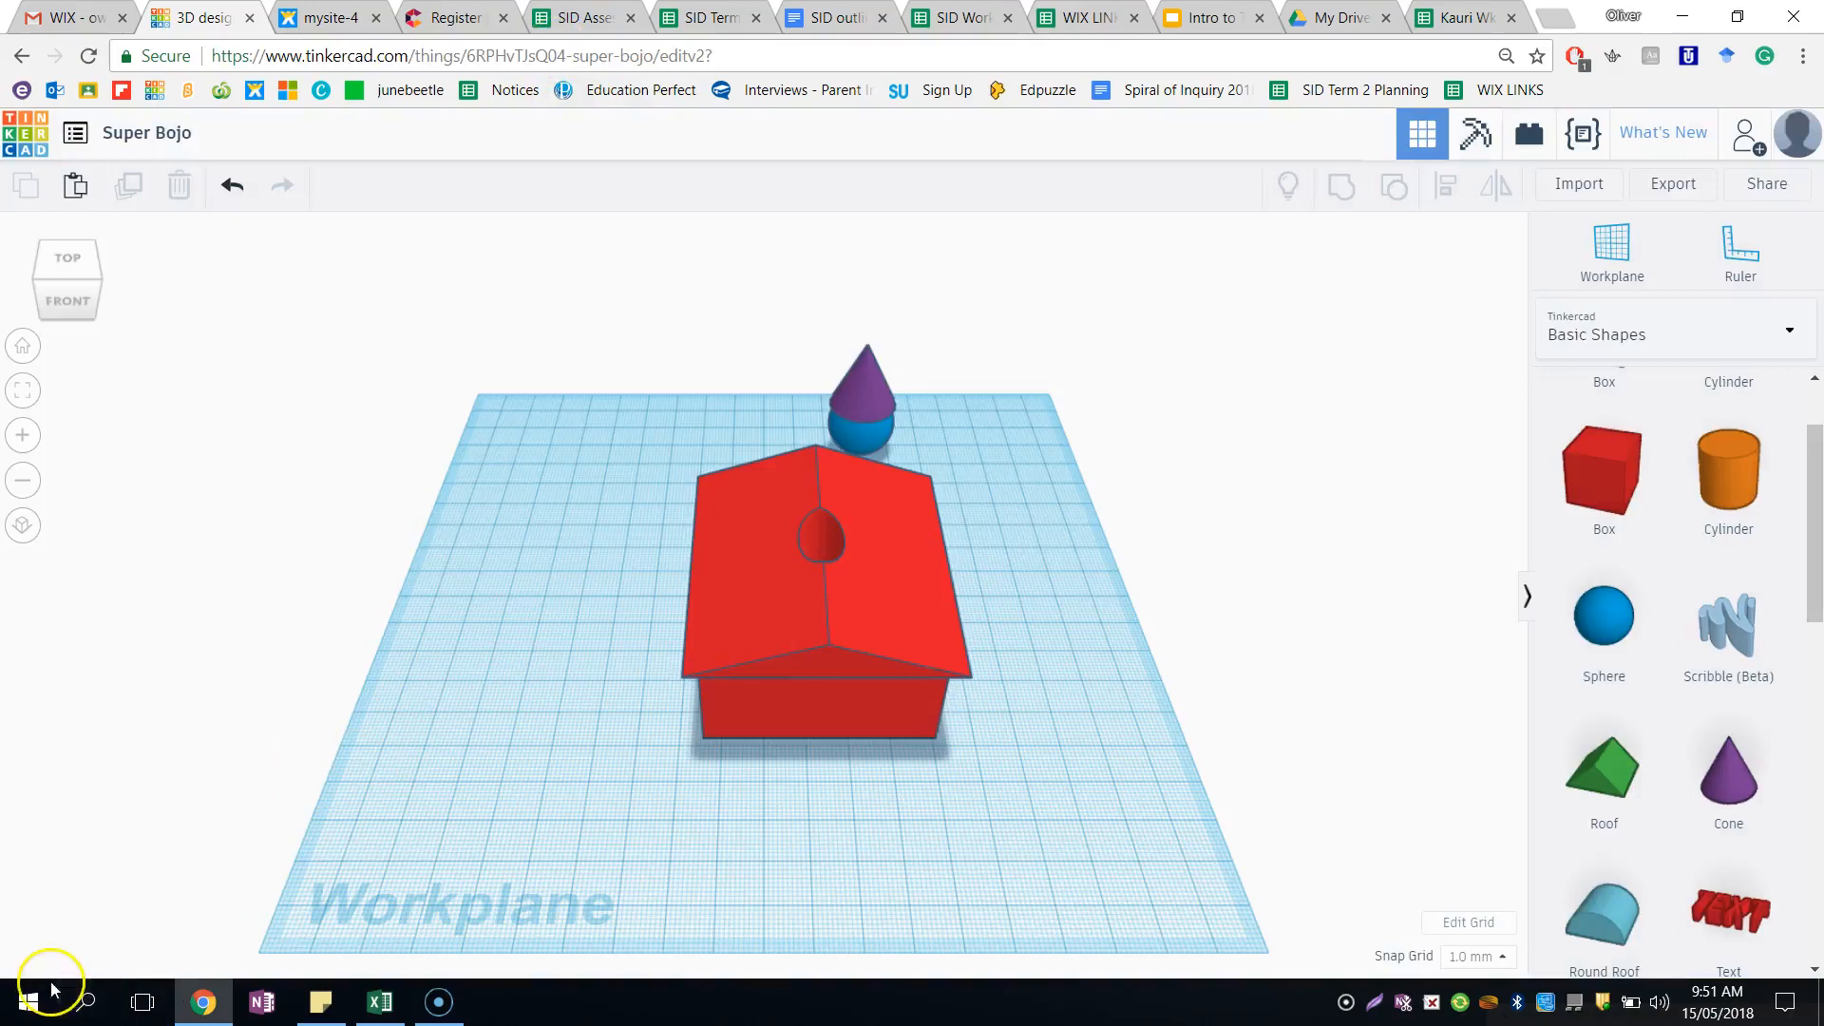